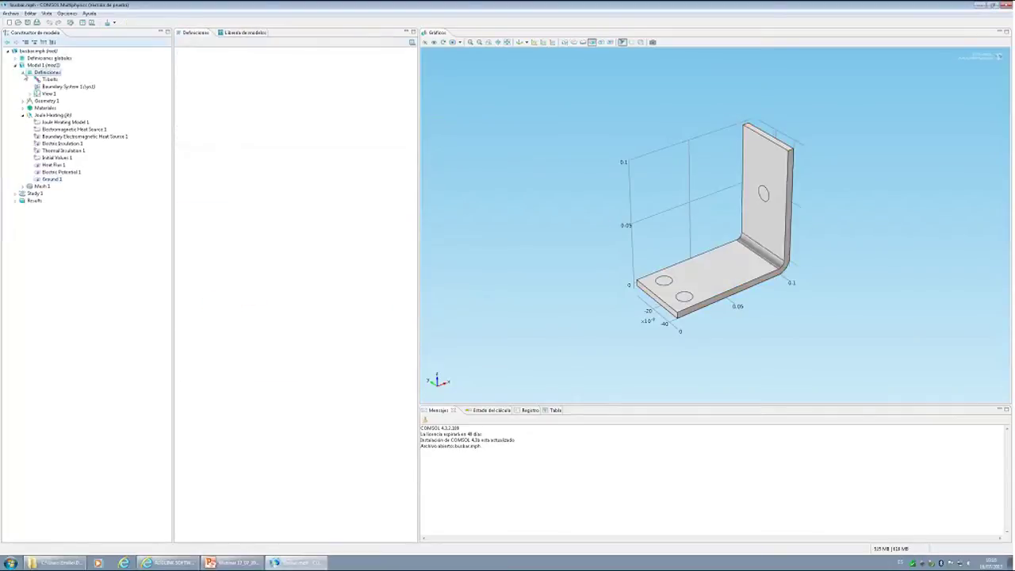
Build the Geometry 1 sequence up to Work Plane 1 so only the L-shaped profile is constructed
click(23, 79)
click(43, 79)
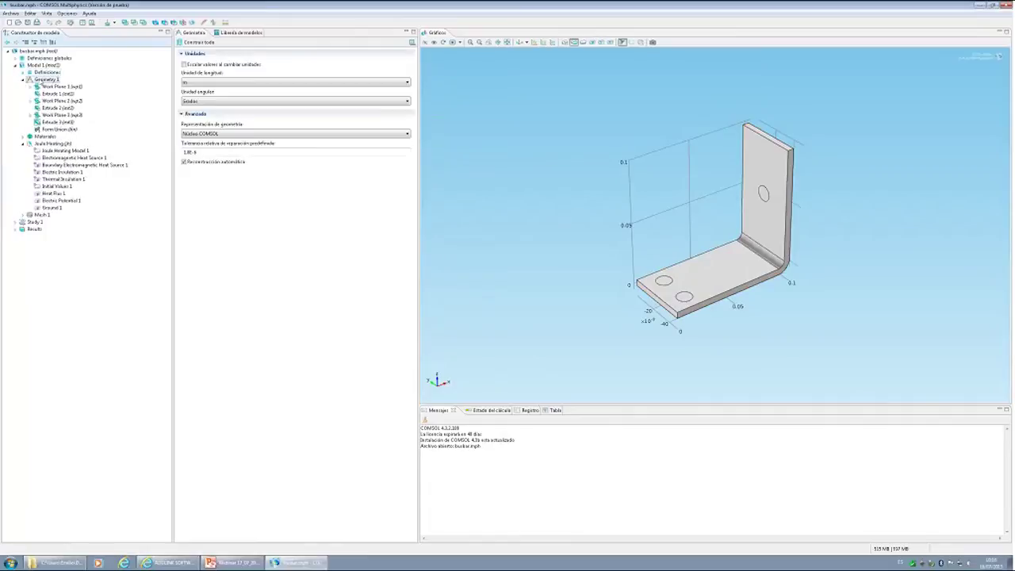
click(520, 43)
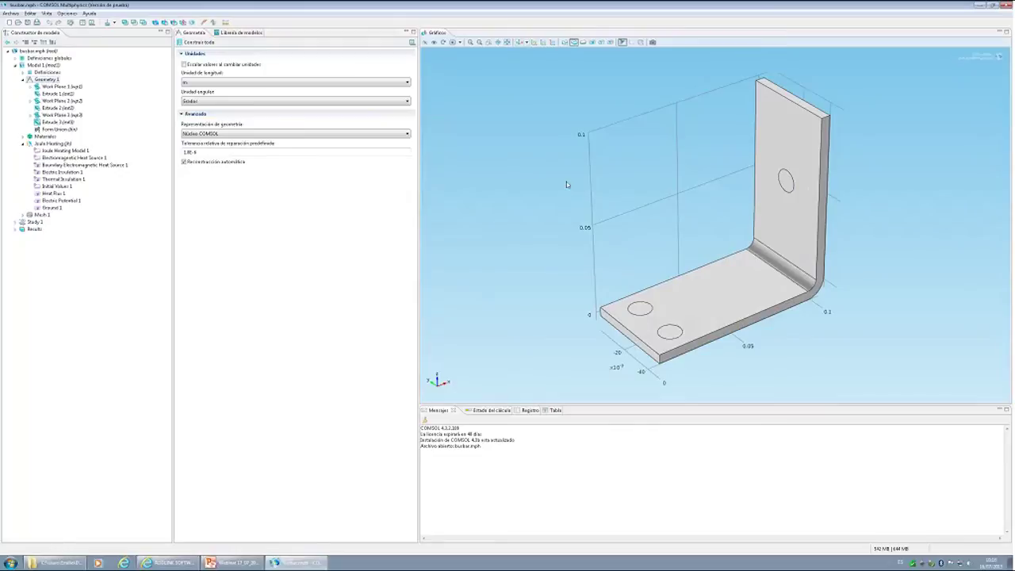
drag(855, 191, 766, 262)
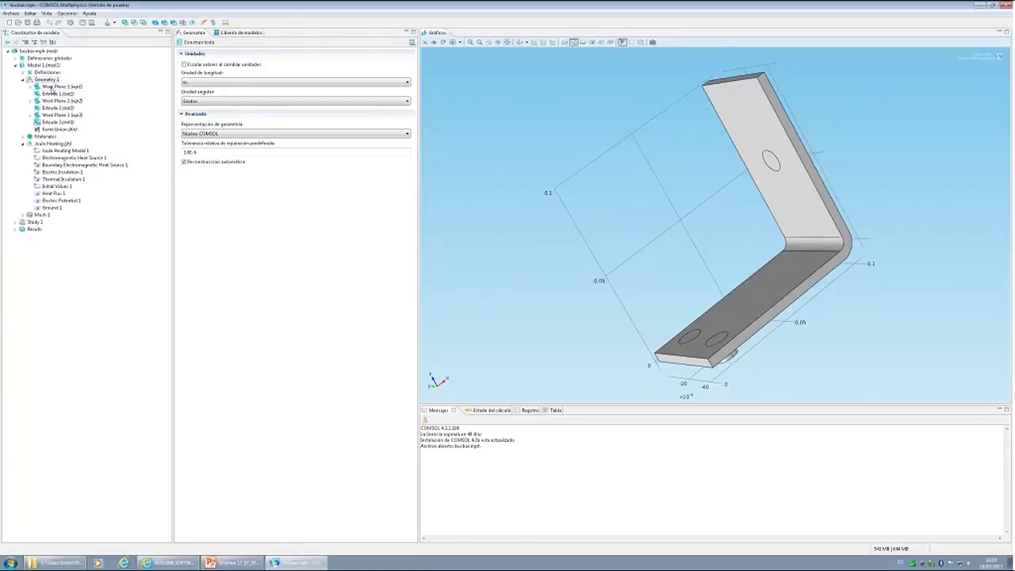
click(51, 87)
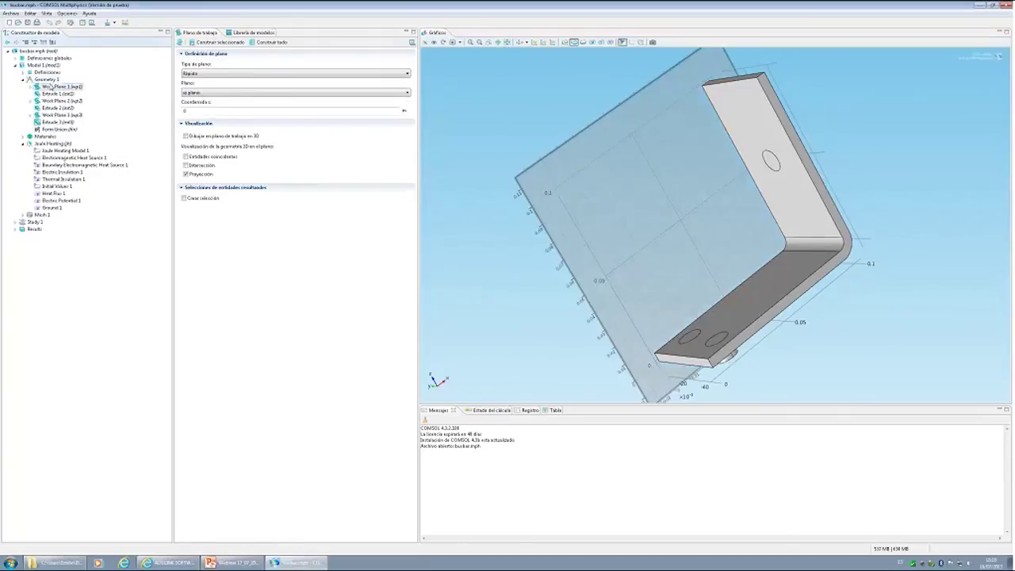
click(31, 87)
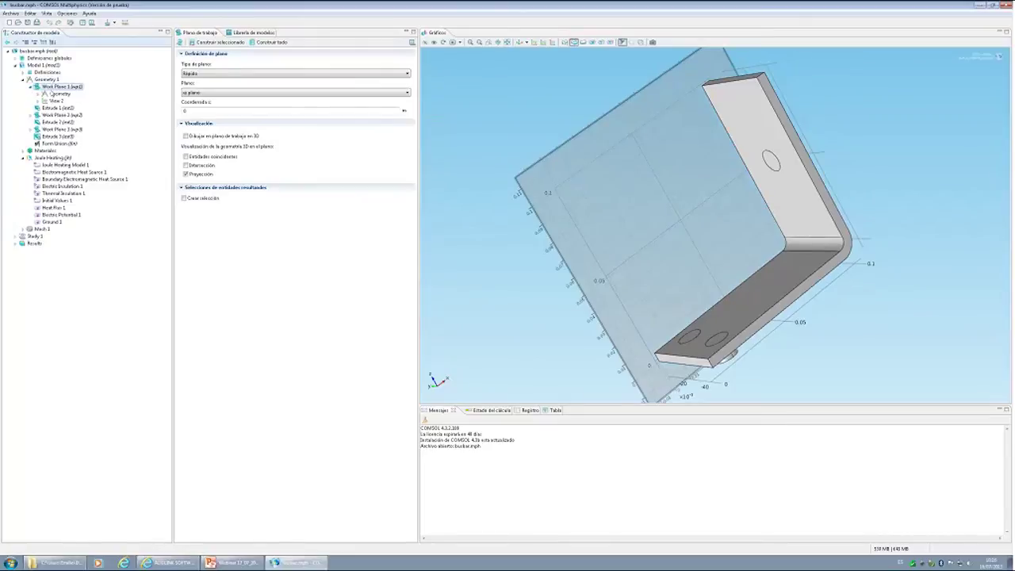
click(36, 79)
click(44, 85)
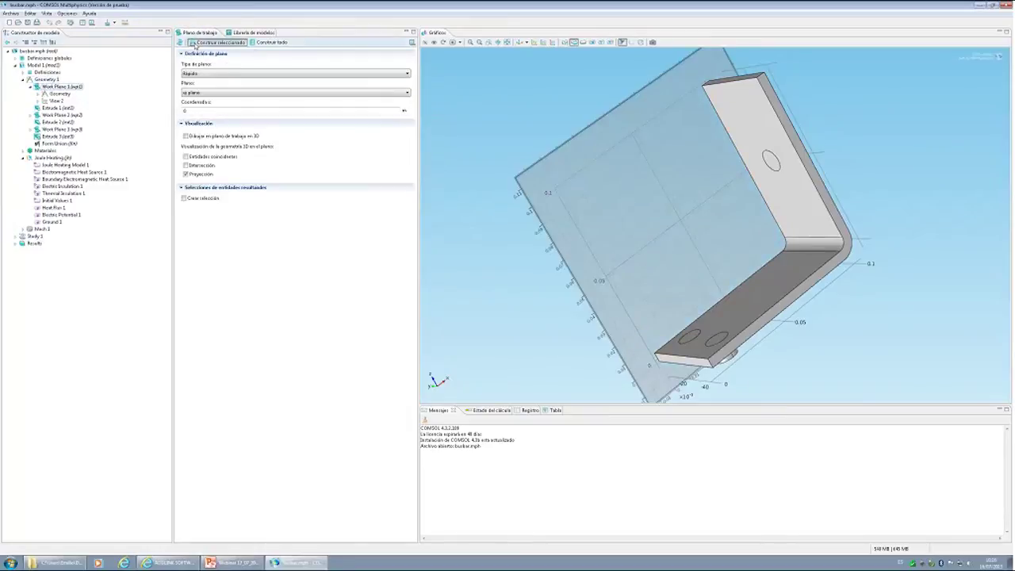
click(194, 42)
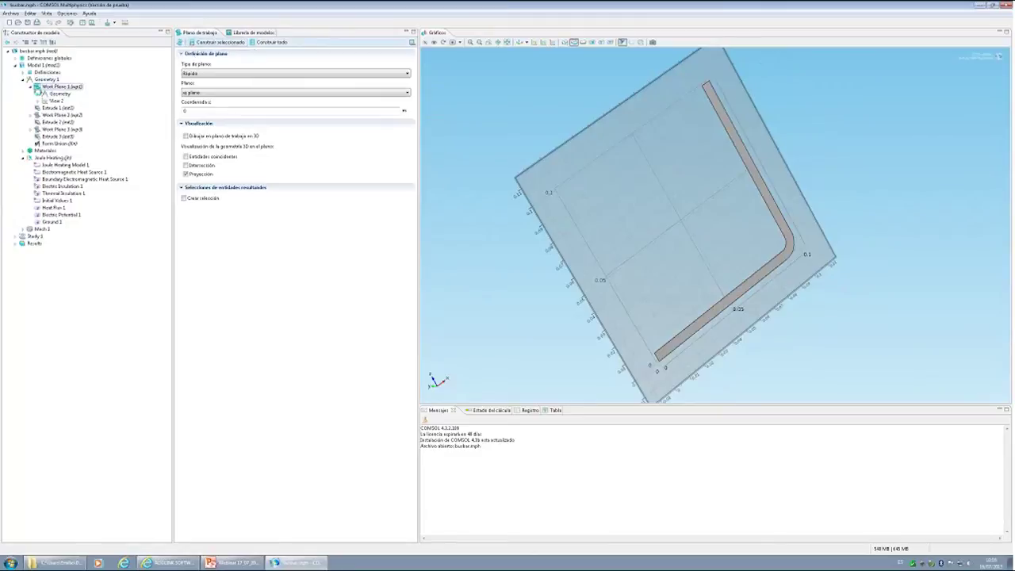
Open Work Plane 1's plane geometry in 2D and build Rectangle 1 and Rectangle 2
click(37, 94)
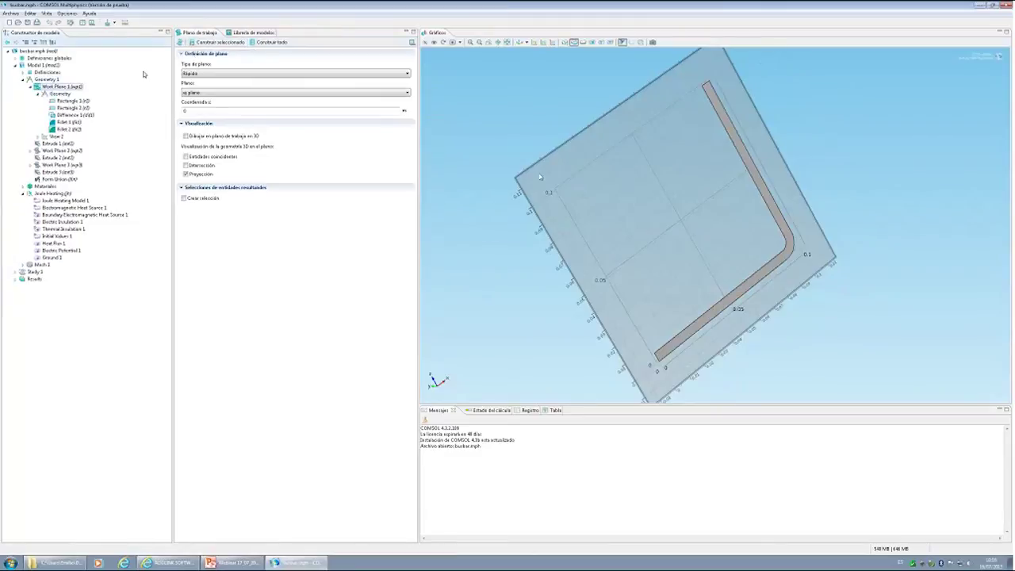
click(524, 43)
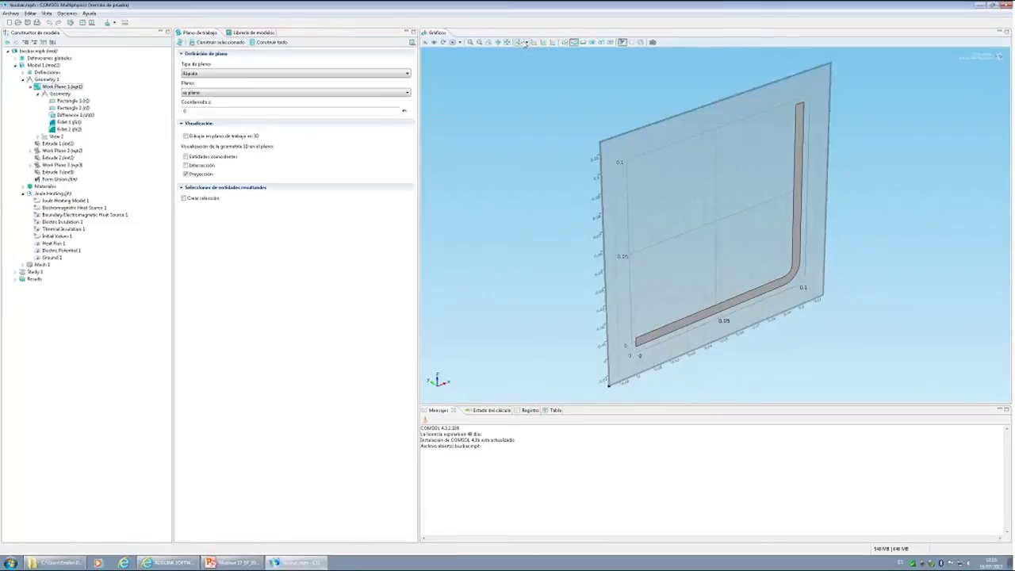
click(180, 42)
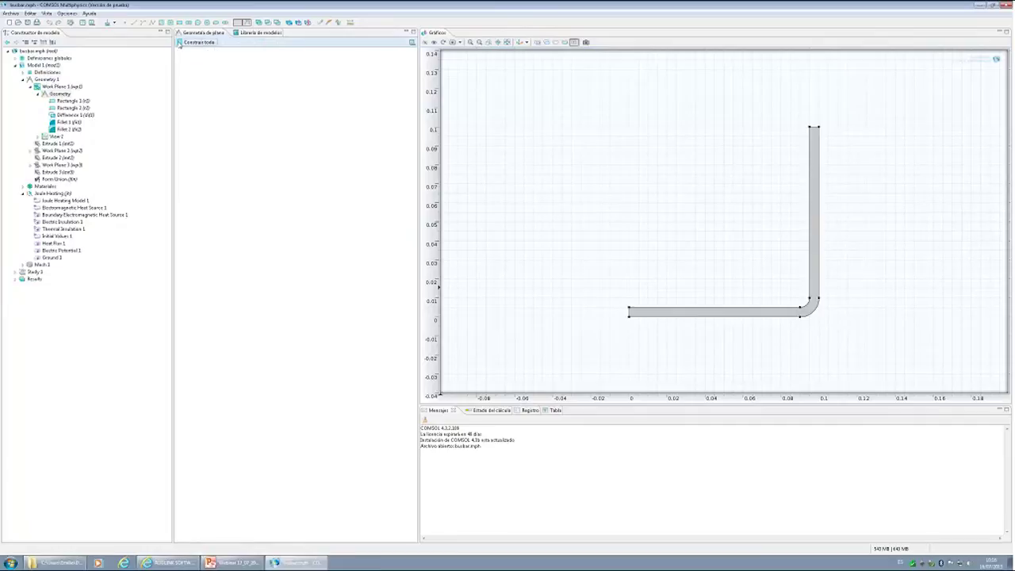
click(75, 101)
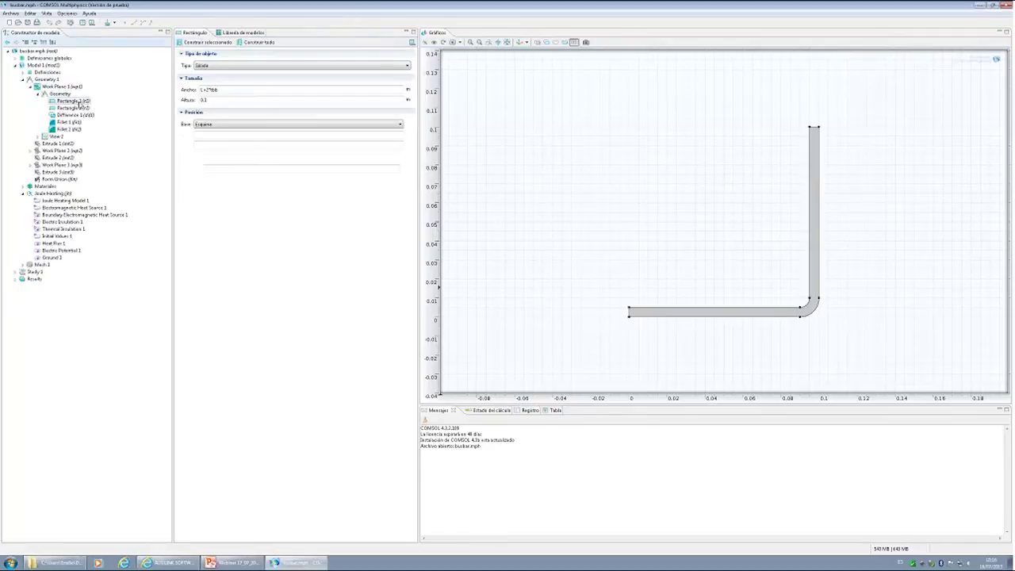
click(199, 42)
click(74, 109)
click(200, 43)
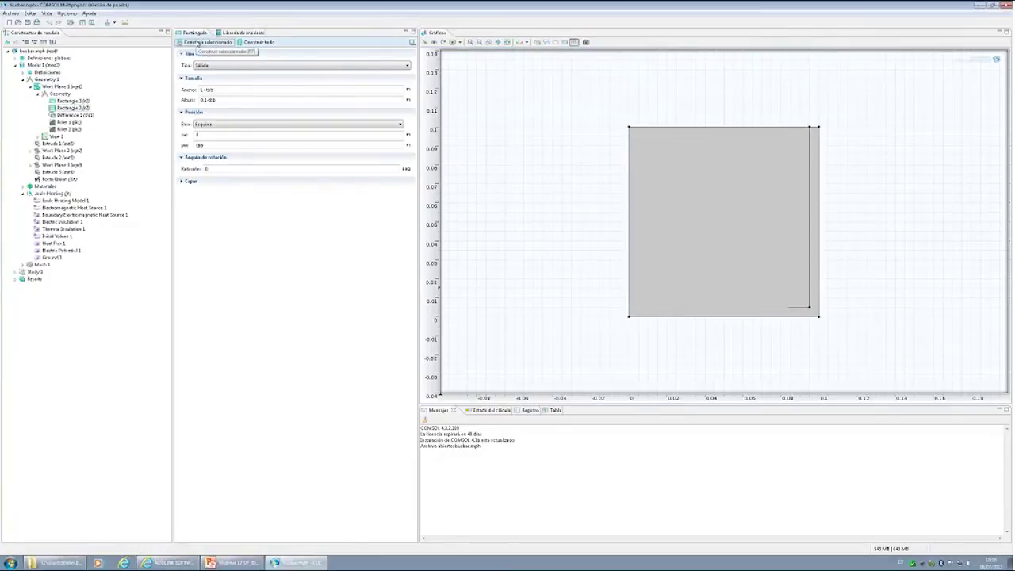
Build the difference of the two rectangles and both corner fillets to form the rounded L profile
click(81, 116)
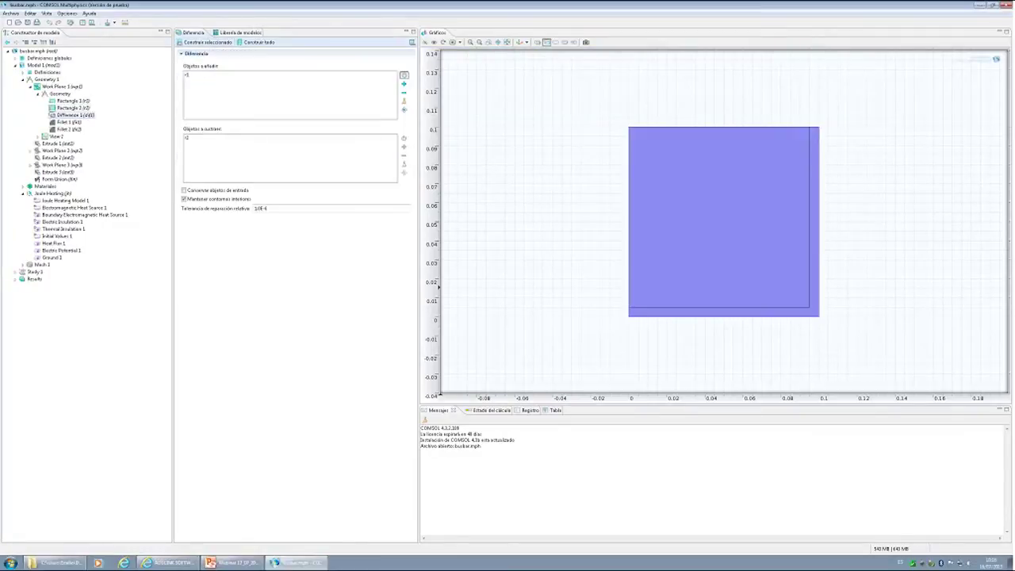
click(198, 43)
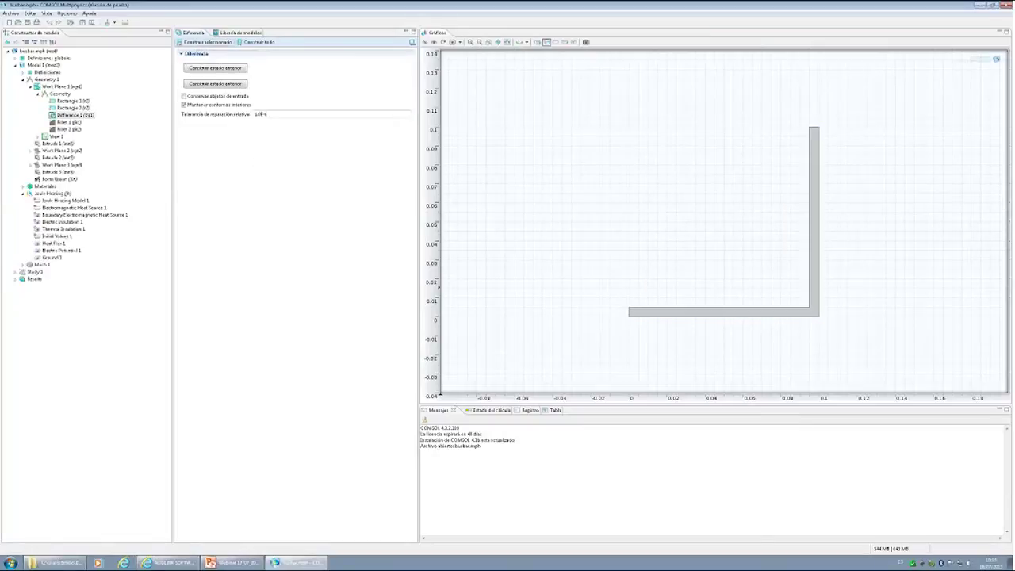
click(68, 122)
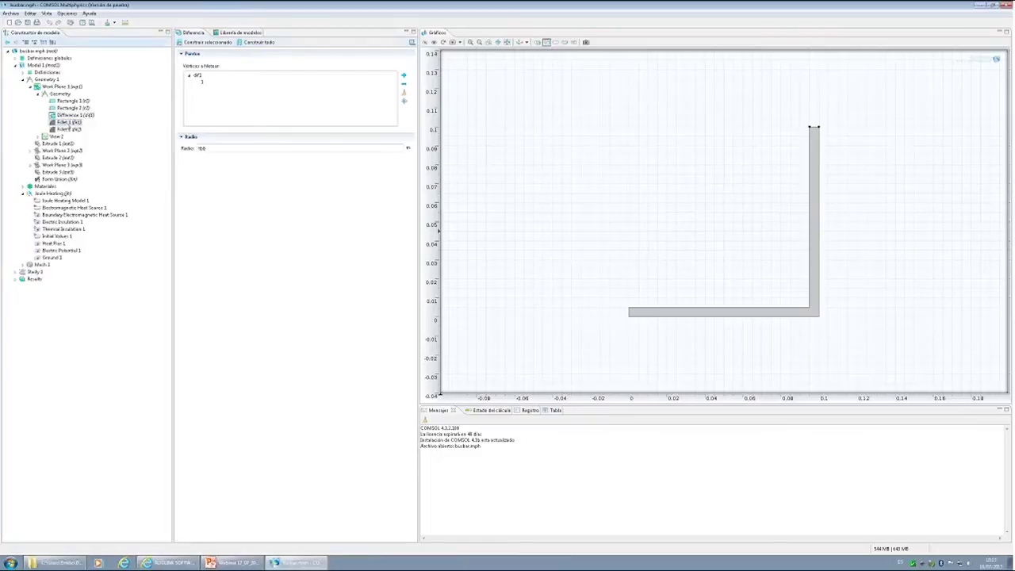
click(202, 42)
click(70, 130)
click(189, 43)
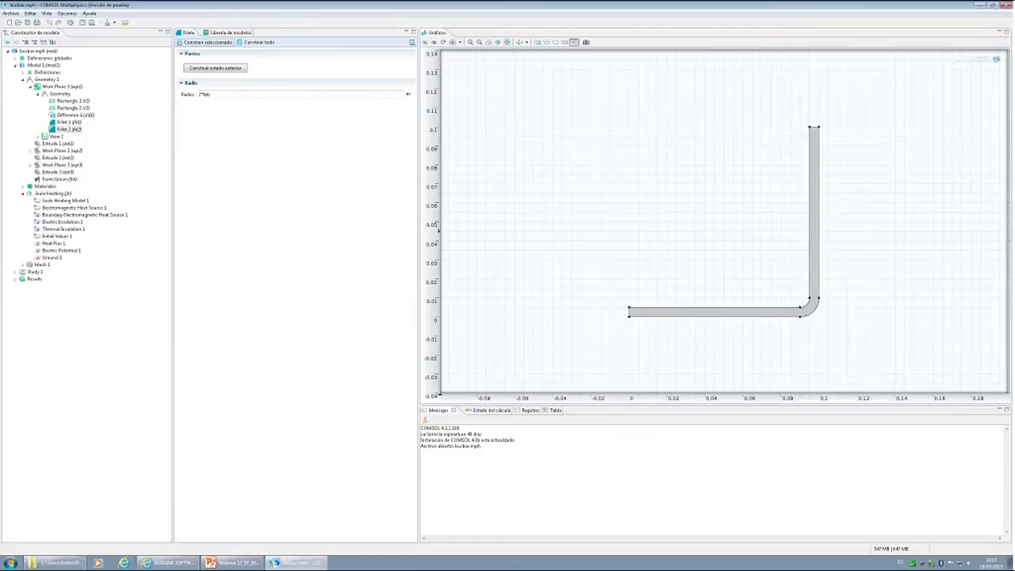
click(506, 42)
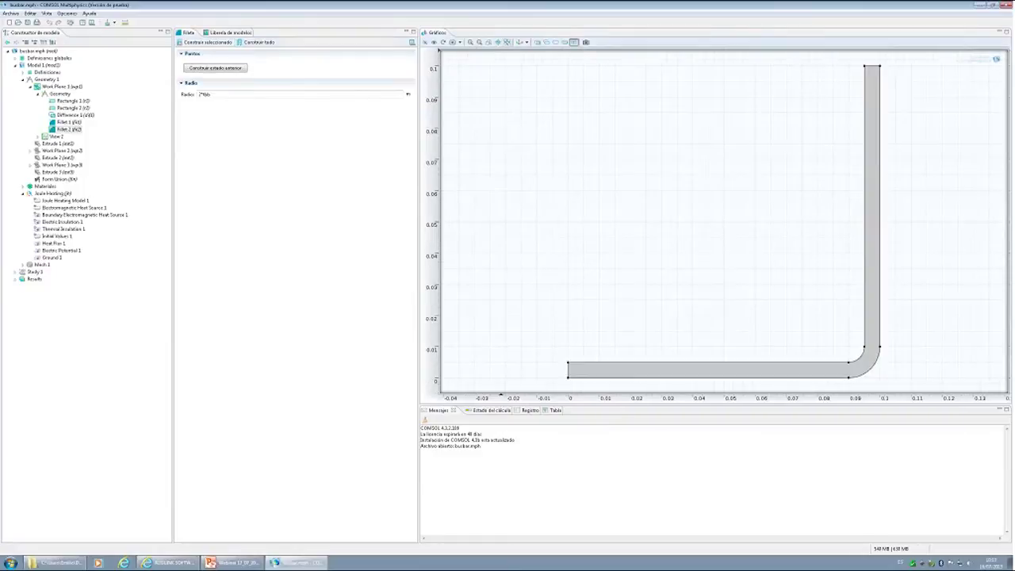
Build Extrude 1 to extrude the Work Plane 1 profile by the distance wbb
click(58, 144)
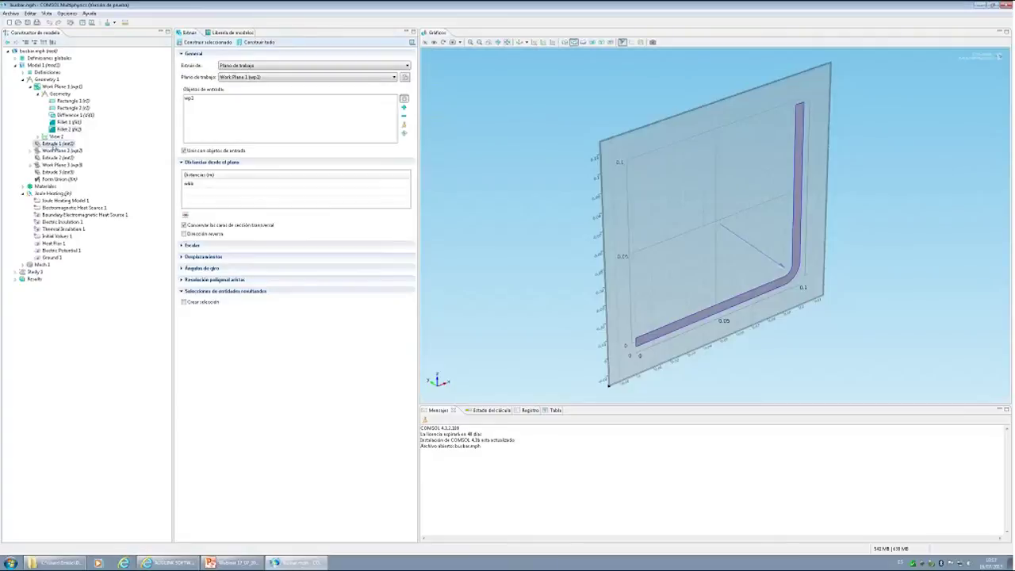
click(208, 43)
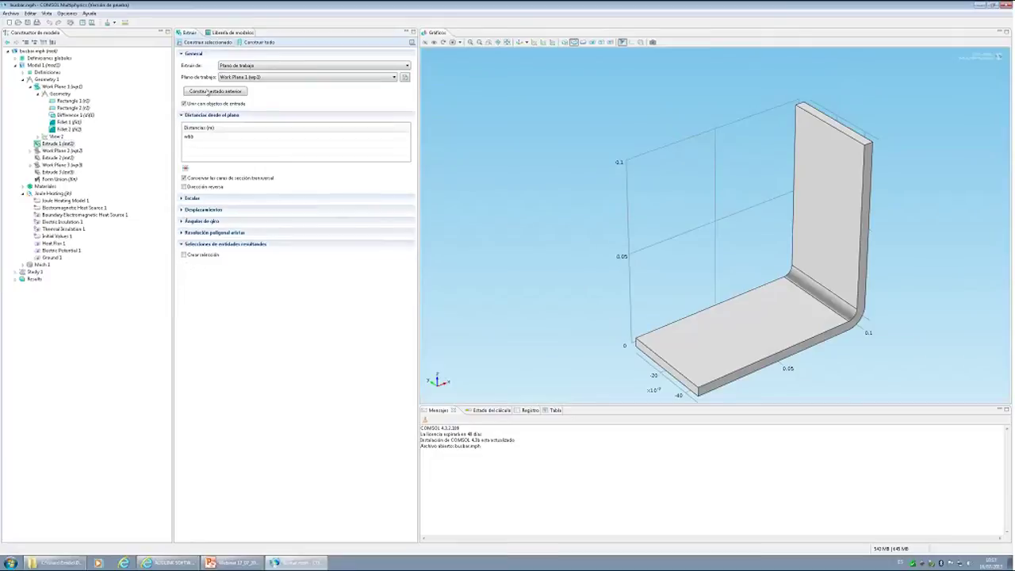
click(188, 138)
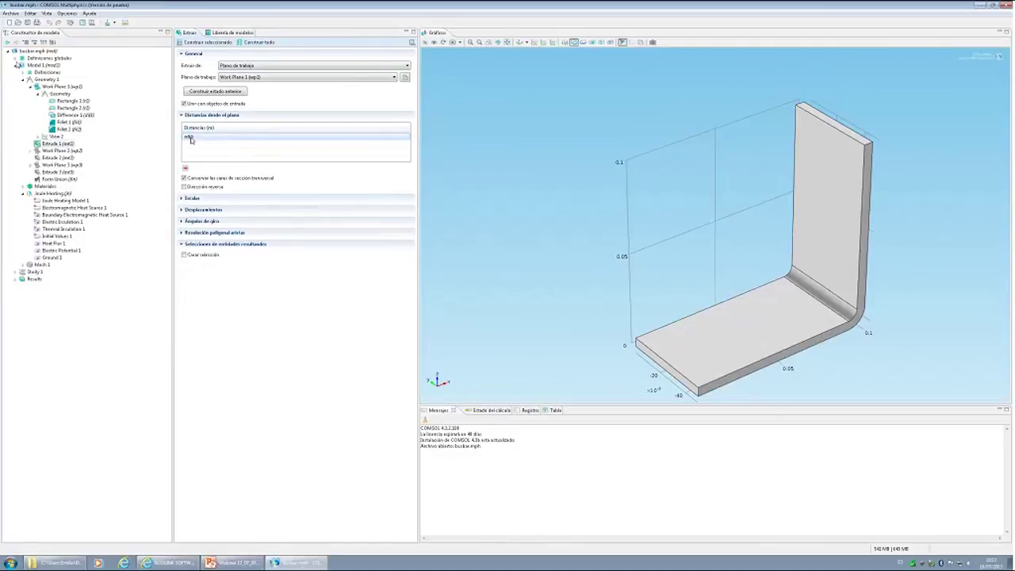
Set the global parameter wbb to 15[cm] and check the wider busbar in Extrude 1
click(16, 57)
click(45, 65)
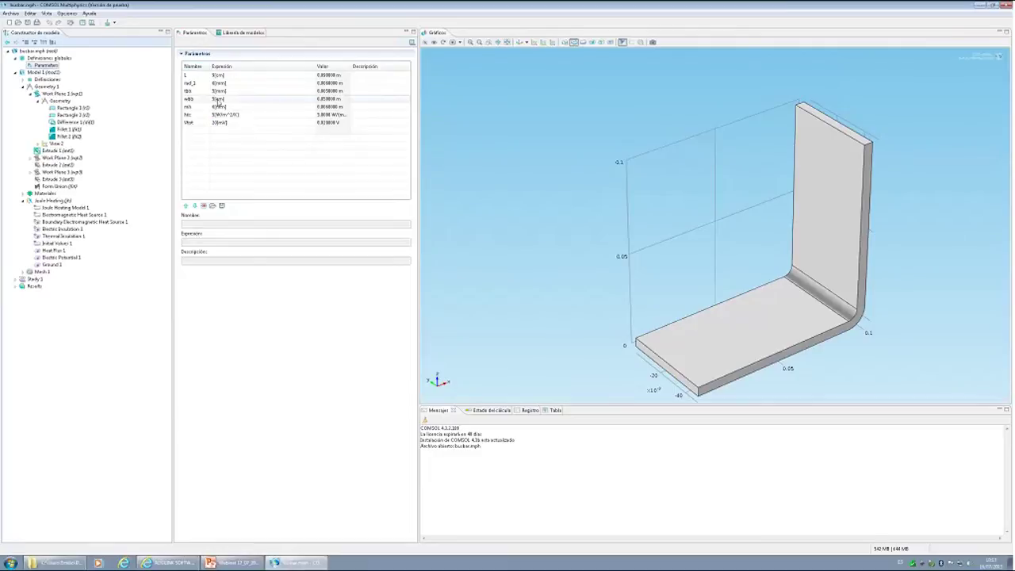
click(58, 150)
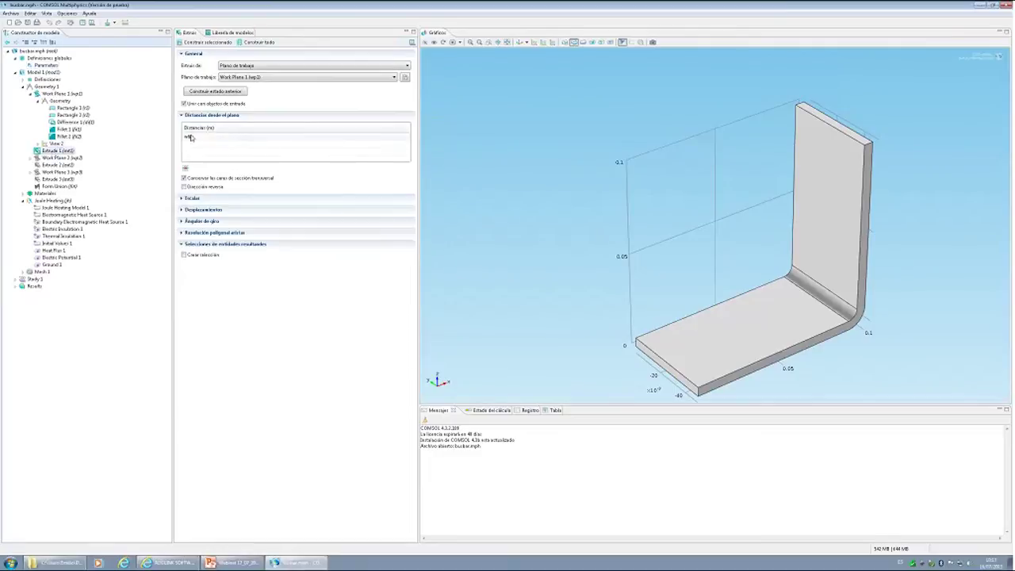
click(46, 65)
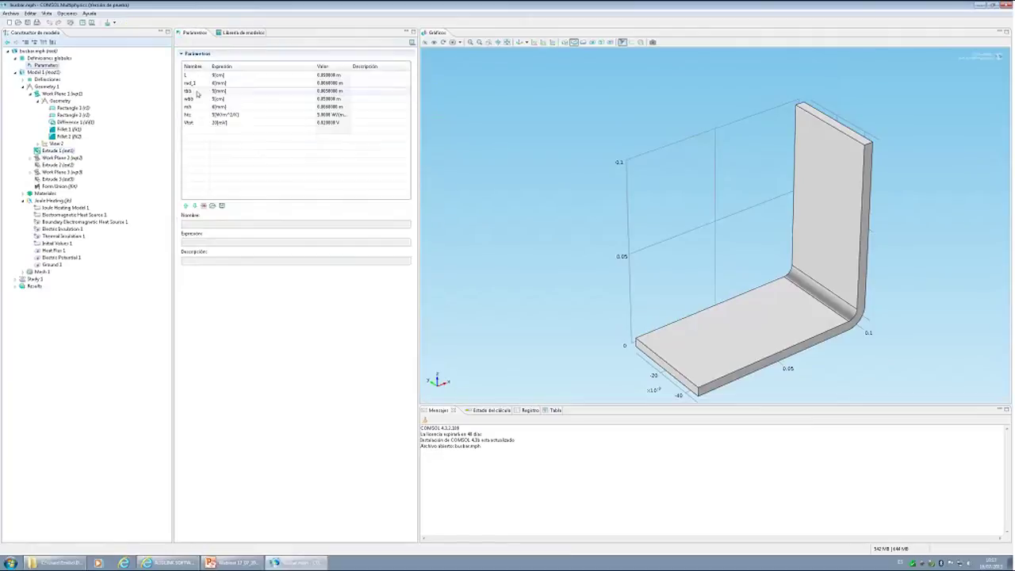
click(207, 99)
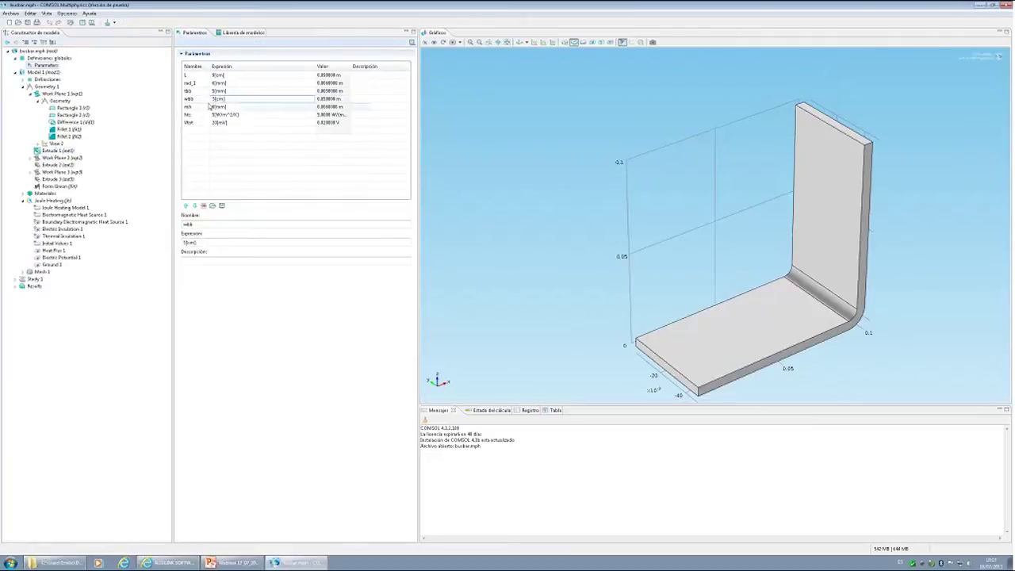
text(1)
click(60, 100)
click(64, 151)
drag(684, 238, 586, 95)
click(518, 42)
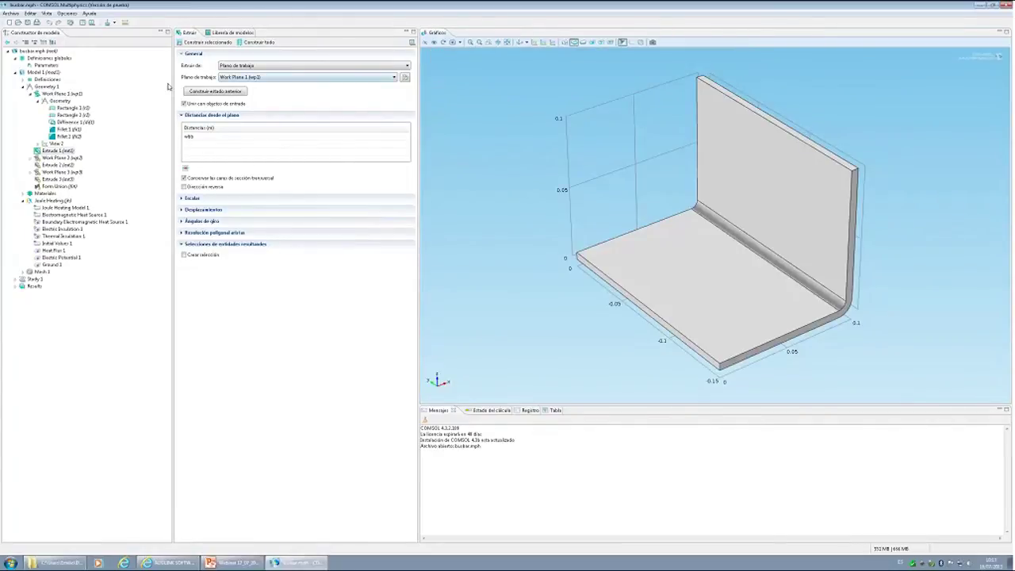
Set the global parameter wbb back to 5[cm]
click(39, 67)
click(220, 100)
click(215, 99)
key(BackSpace)
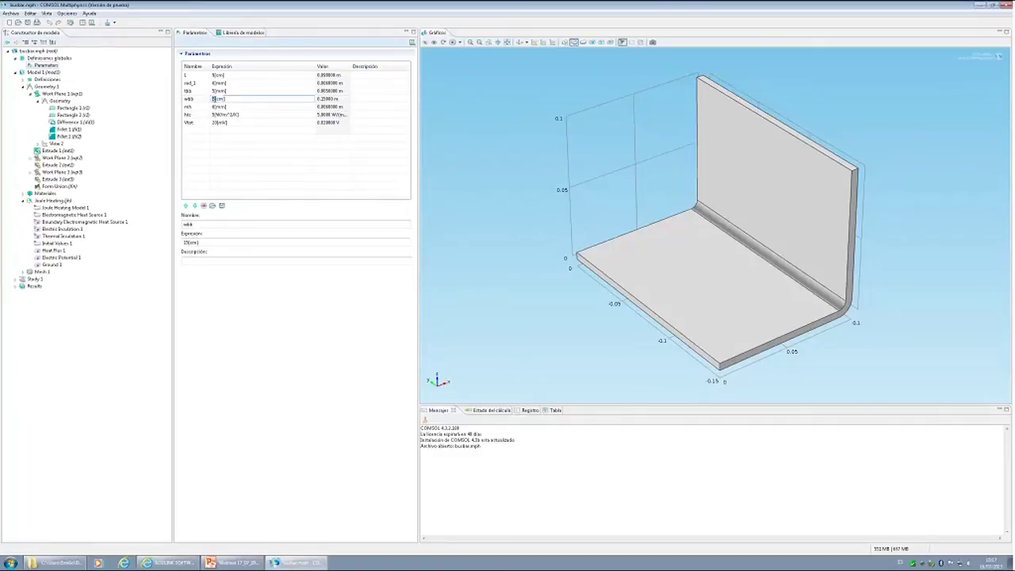
Build the geometry up to Work Plane 2, the face-parallel plane on the upright leg, and inspect its bolt circle
click(62, 158)
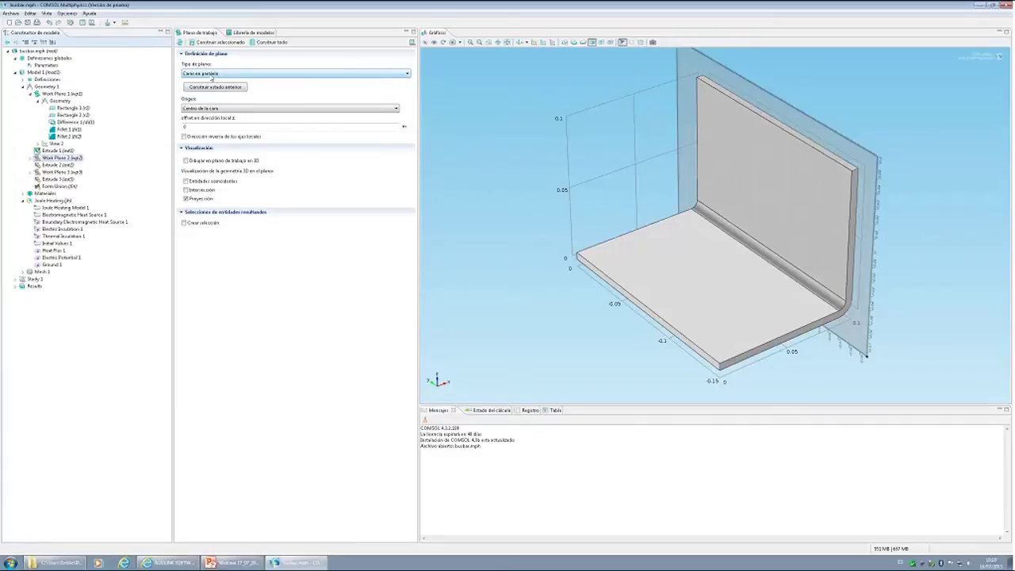
click(197, 42)
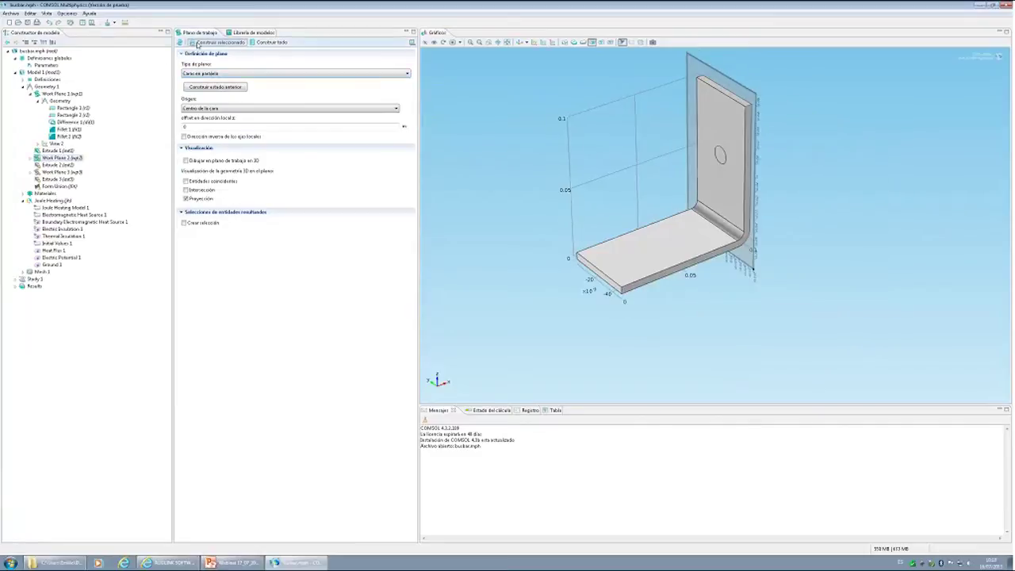
drag(722, 195, 618, 91)
click(520, 43)
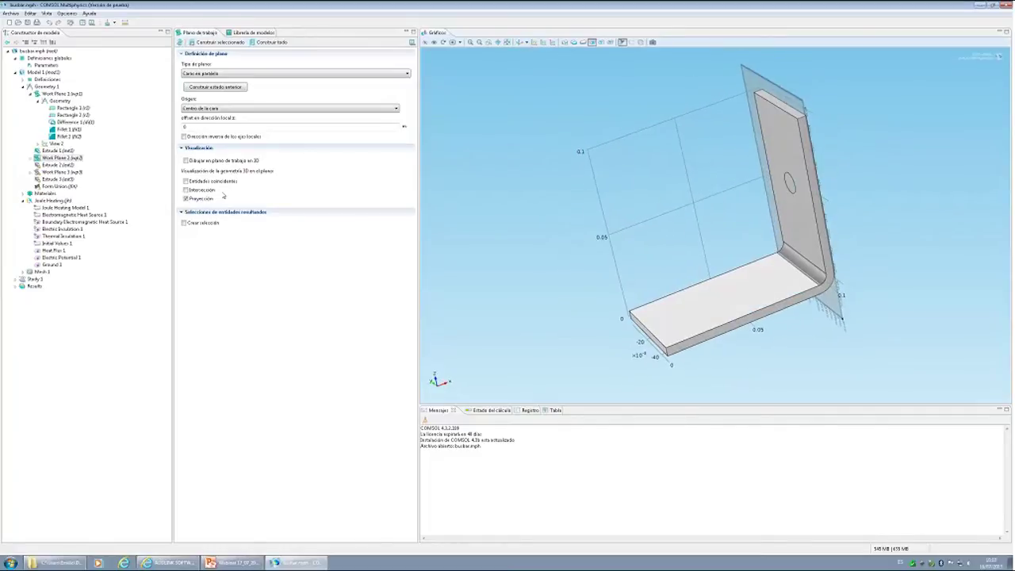
drag(807, 179, 825, 163)
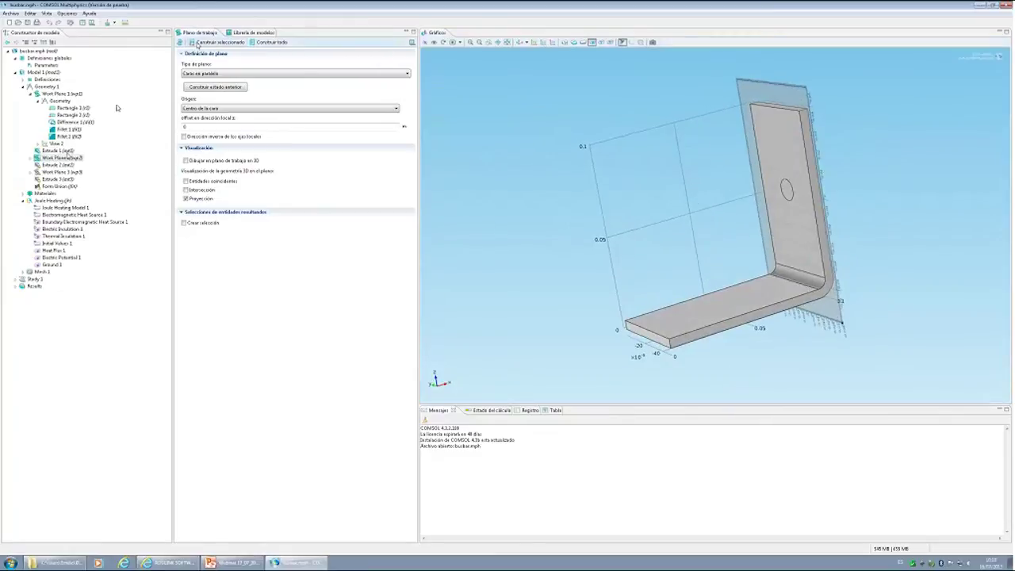
Build the remaining geometry features from Extrude 2 through Form Union to complete the busbar with its bolts
key(Down)
drag(771, 247, 794, 122)
click(62, 173)
click(268, 42)
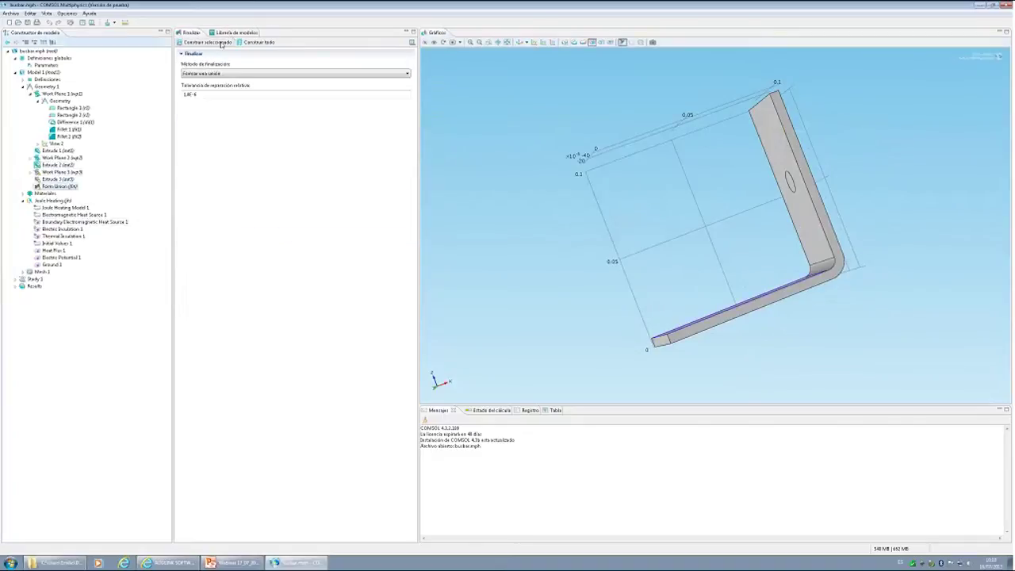
drag(770, 249, 728, 295)
Examine the material assignments, the Copper properties, and the property groups of Copper and Titanium beta-21S
click(23, 194)
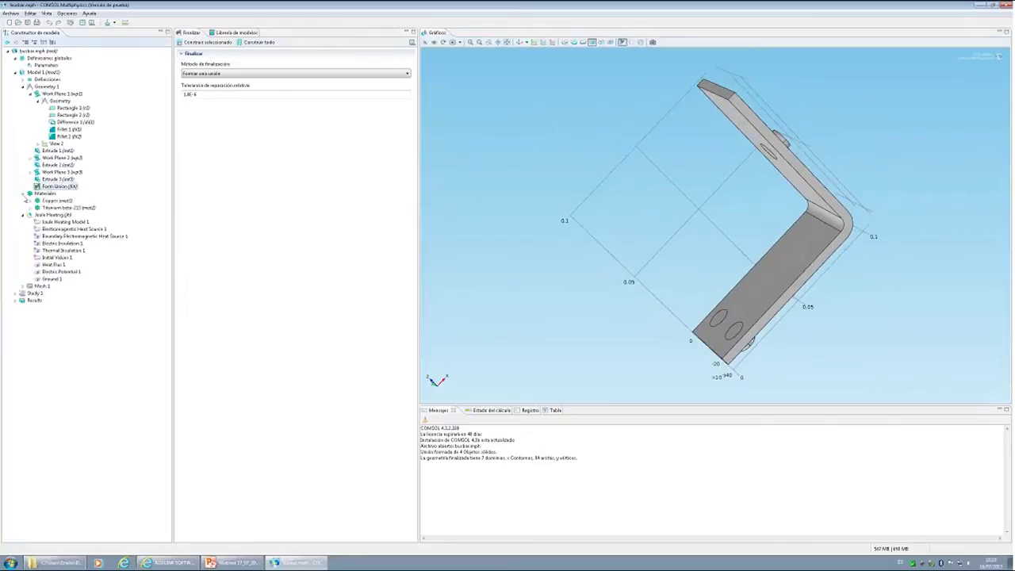
click(43, 194)
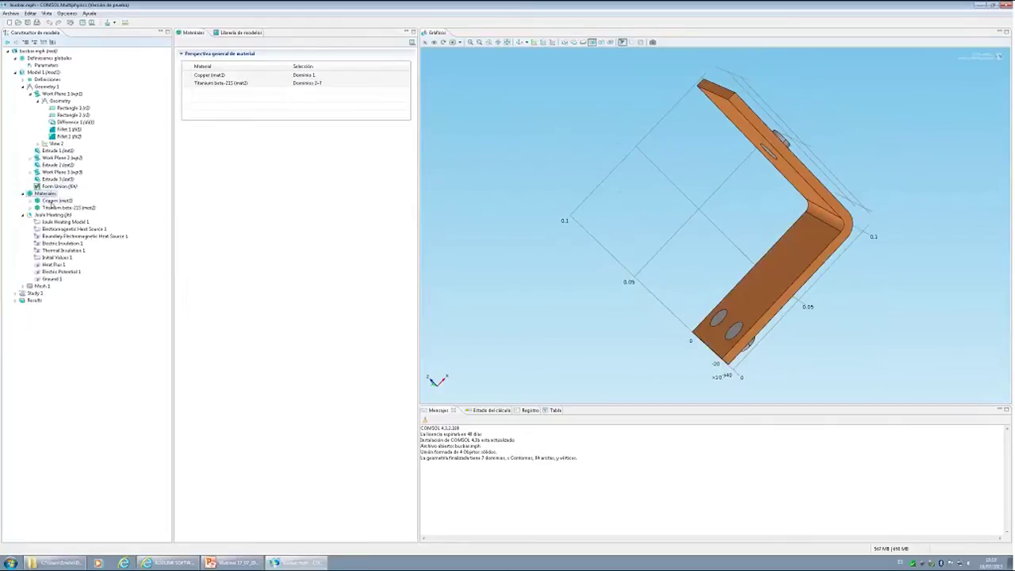
click(49, 201)
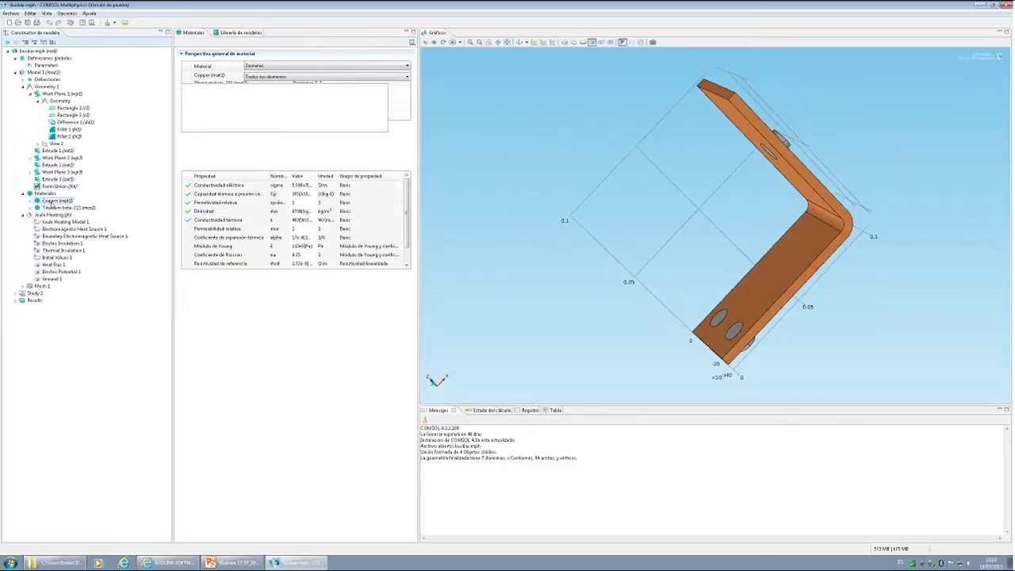
click(29, 200)
click(30, 230)
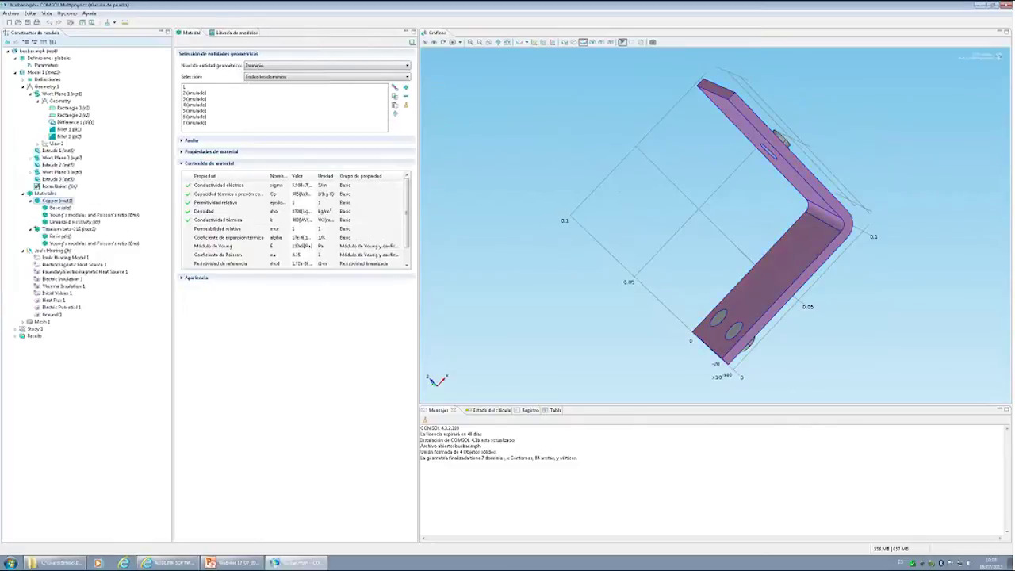
Inspect the Copper material's domain selection, checking domain 1 and the overridden domains on the busbar from several angles
click(25, 87)
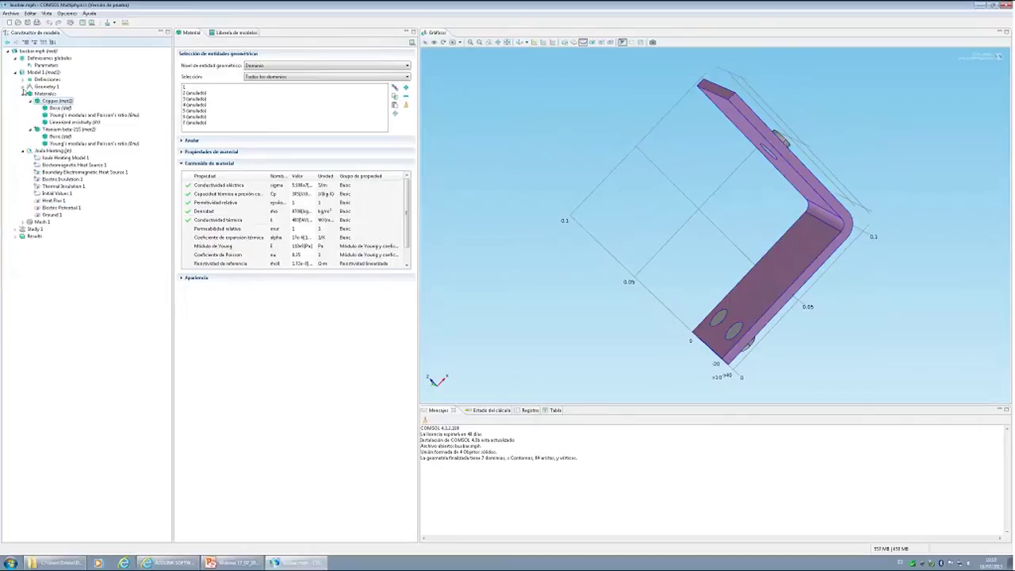
drag(684, 263, 653, 233)
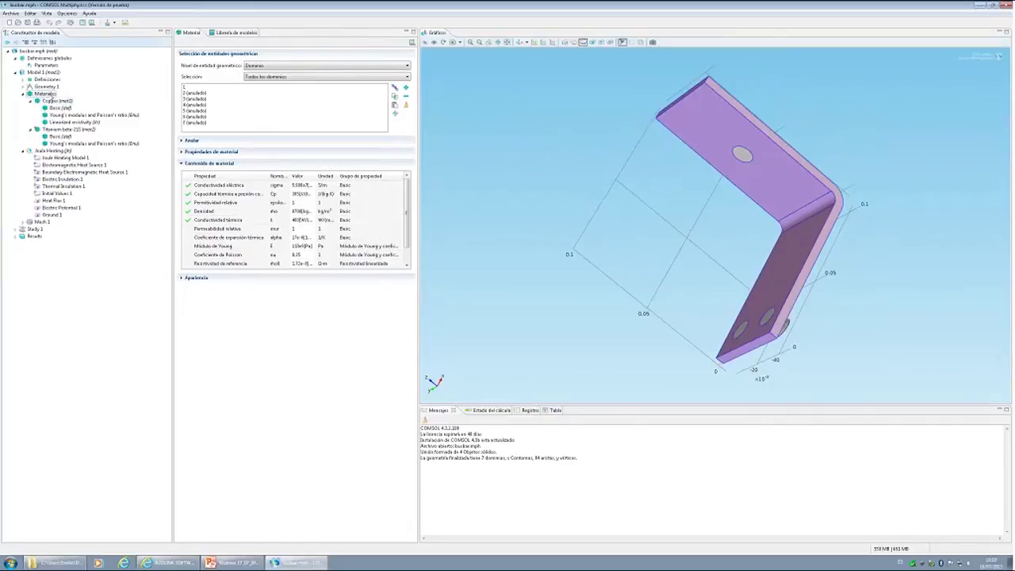
click(48, 93)
click(58, 101)
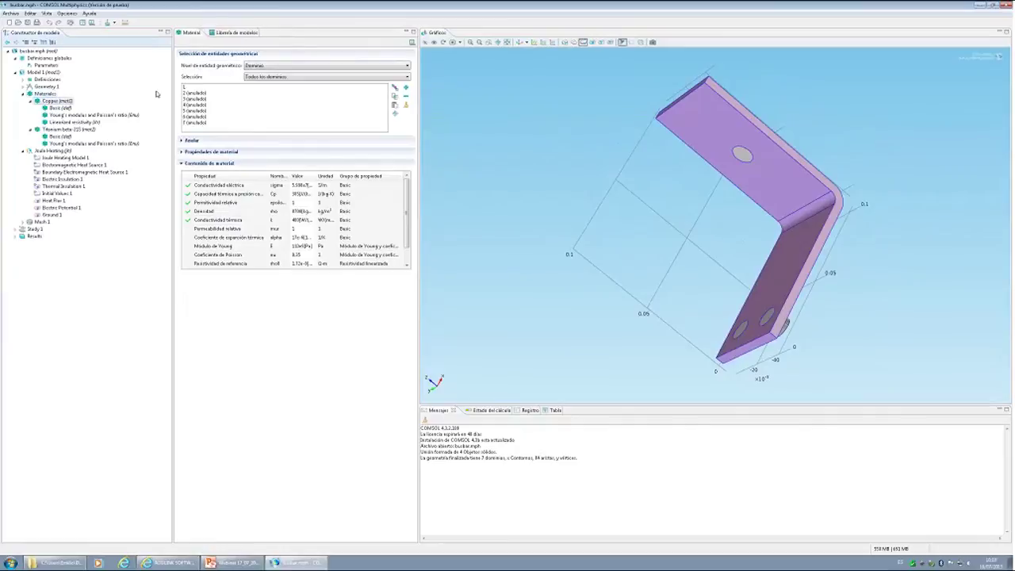
click(209, 86)
drag(669, 251, 647, 245)
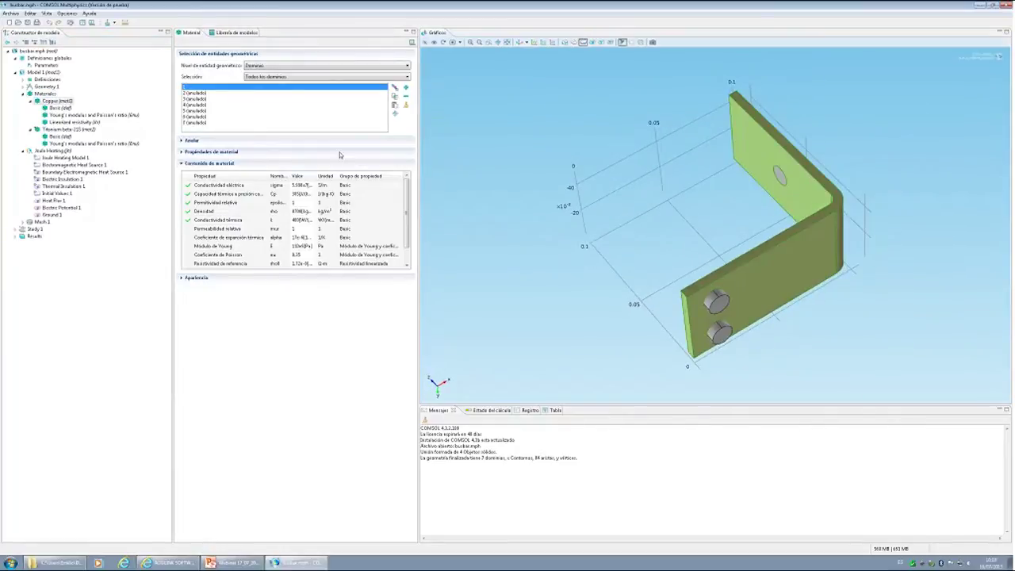
click(204, 92)
key(Down)
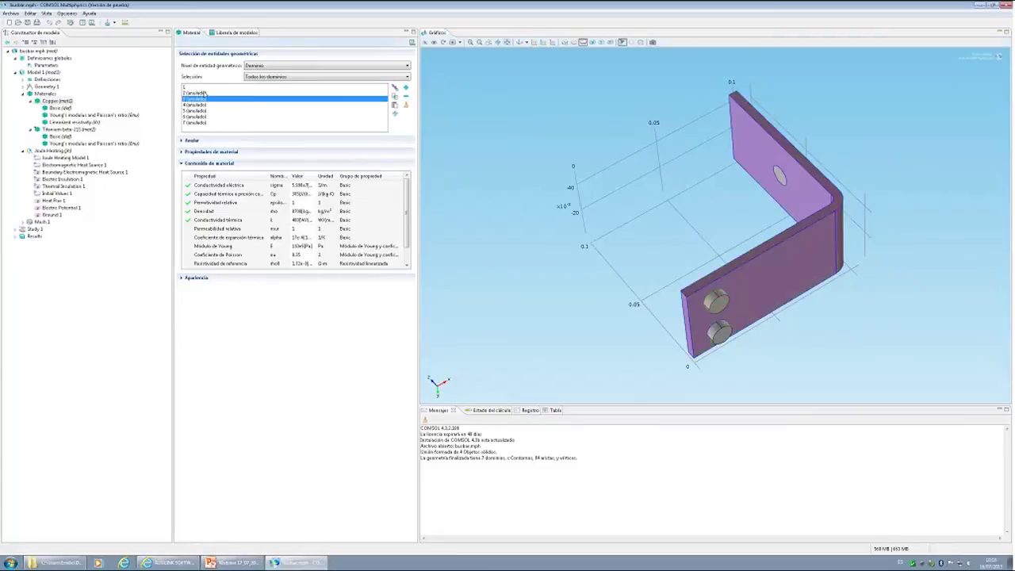
key(Down)
key(Down)
key(Up)
key(Up)
key(Down)
drag(534, 230, 660, 311)
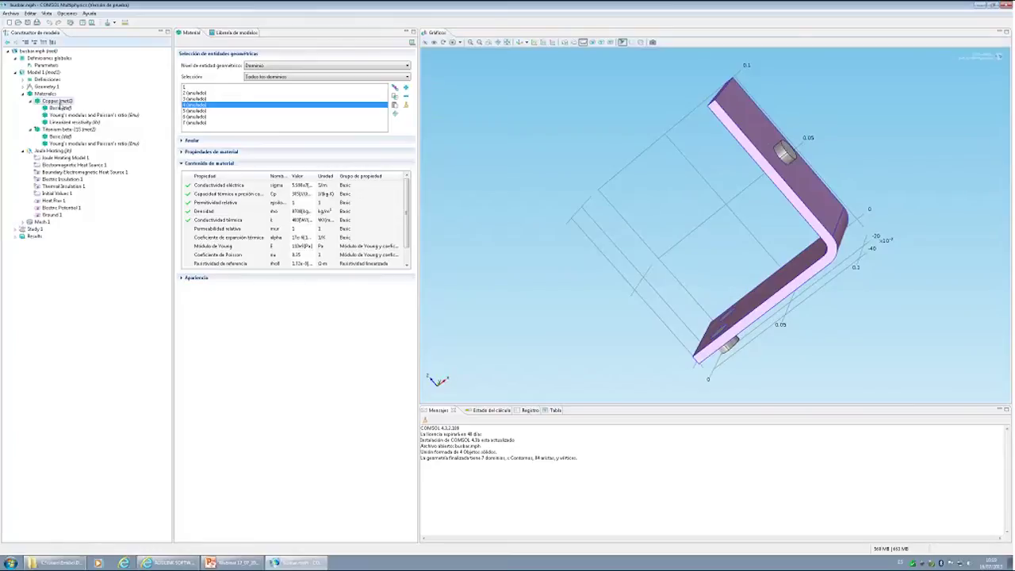
click(185, 88)
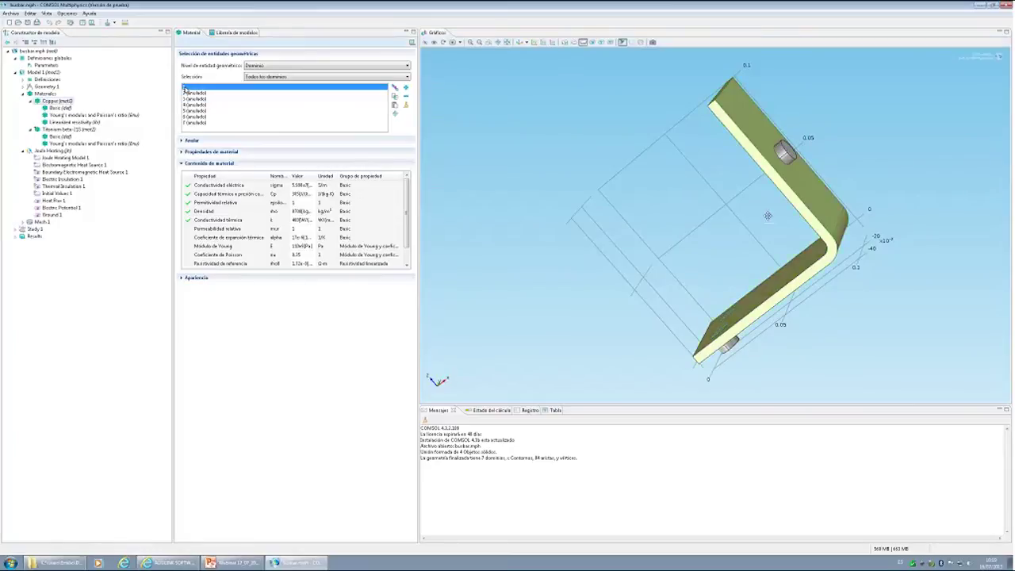
drag(768, 215, 843, 220)
Inspect the domains assigned to Titanium beta-21S, going through domains 2 to 7 to locate each bolt on the model
click(67, 129)
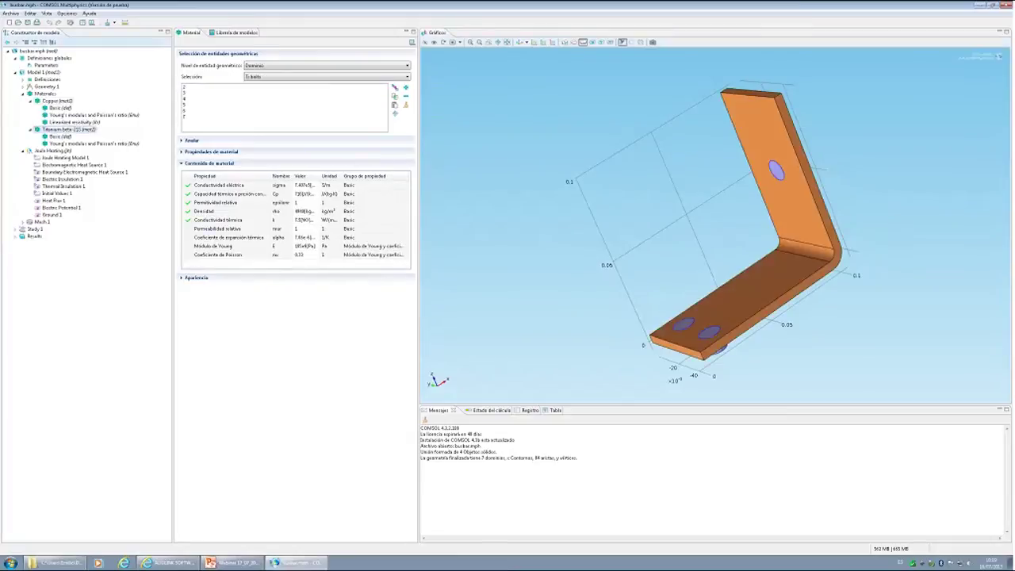
click(192, 88)
key(Down)
key(Down)
key(Down)
key(Down)
key(Down)
key(Up)
key(Up)
key(Up)
key(Up)
key(Up)
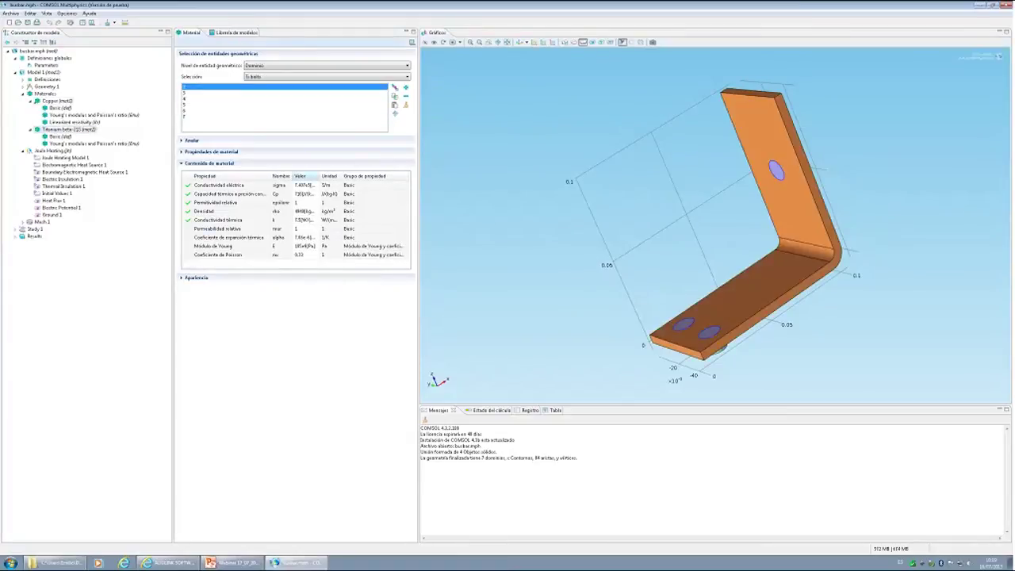
drag(559, 305, 495, 208)
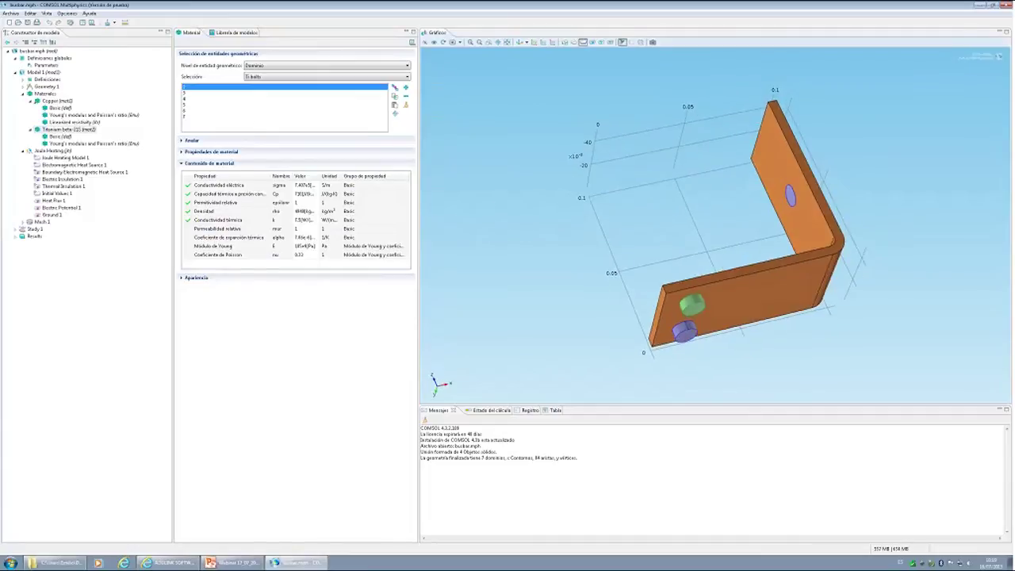
click(197, 93)
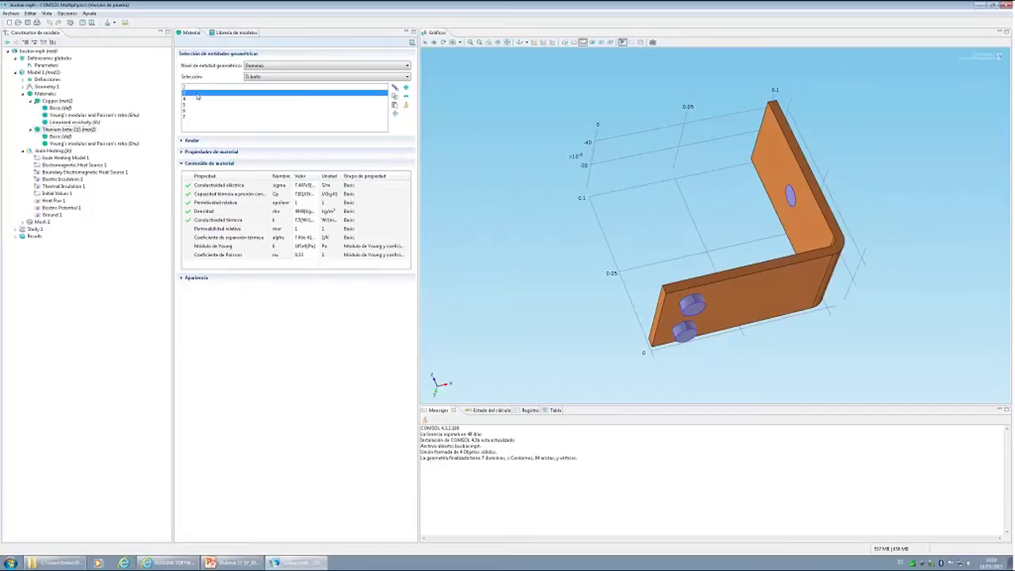
key(Down)
key(Down)
key(Down)
key(Down)
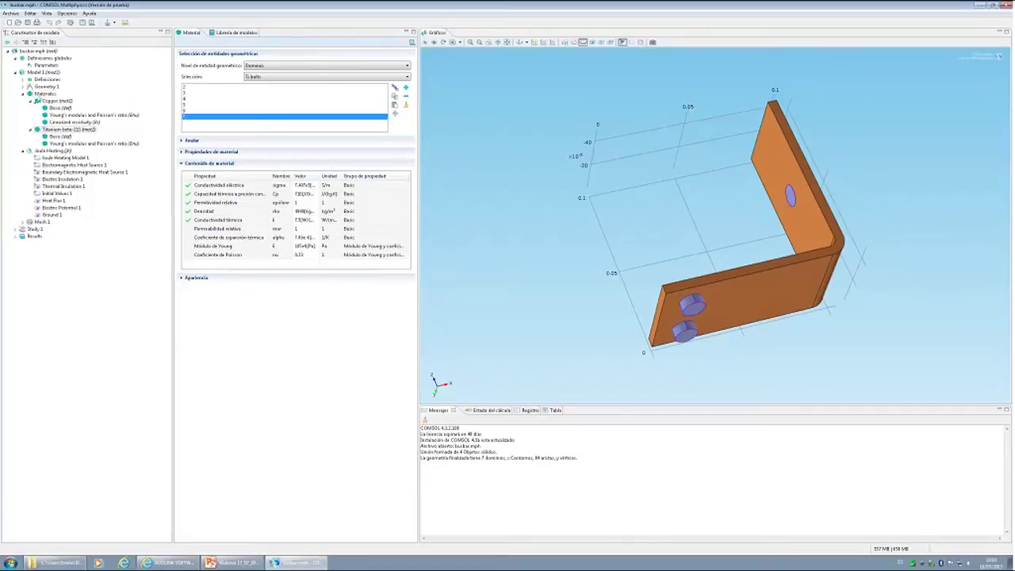
Open the material browser from the Materials node and look through the materials in the basic library
click(40, 95)
right_click(38, 95)
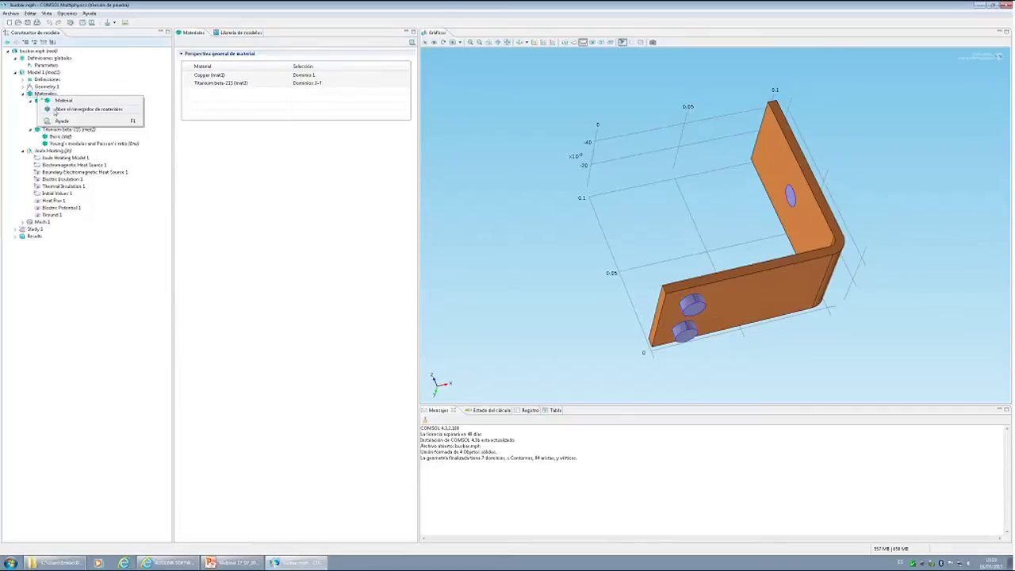
click(54, 109)
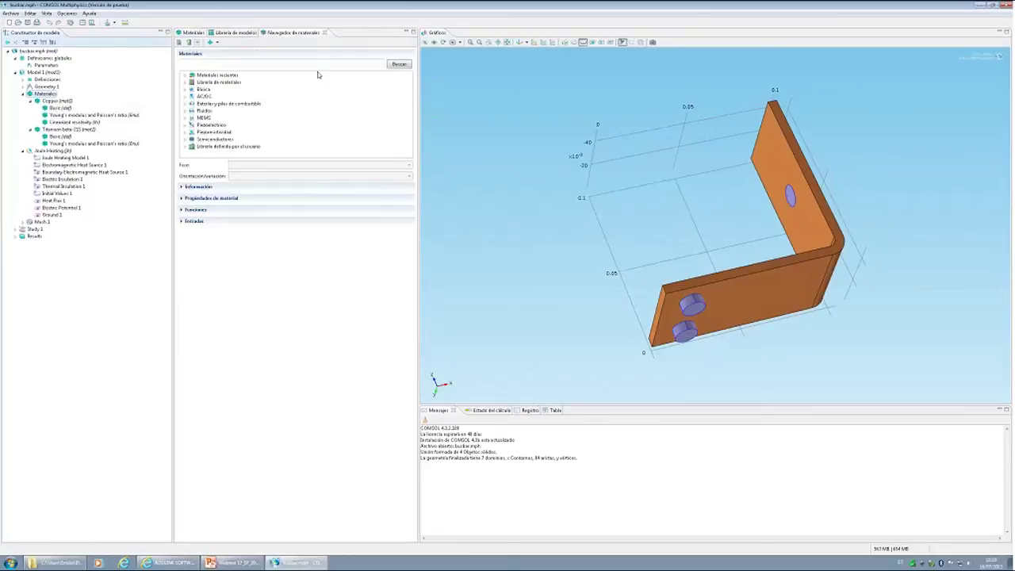
click(184, 90)
click(184, 89)
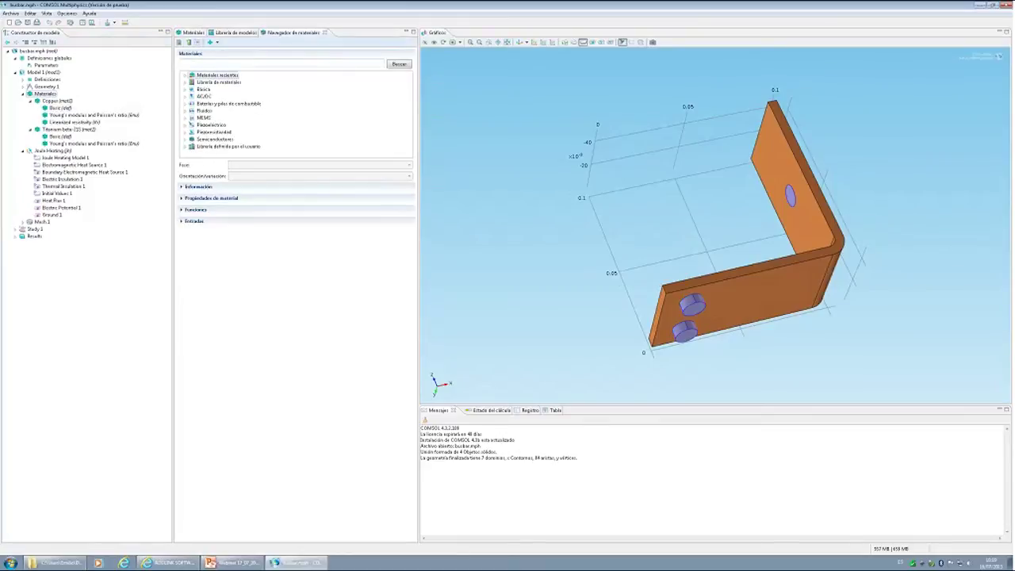
click(184, 90)
scroll(223, 118, up, 1)
scroll(376, 104, down, 4)
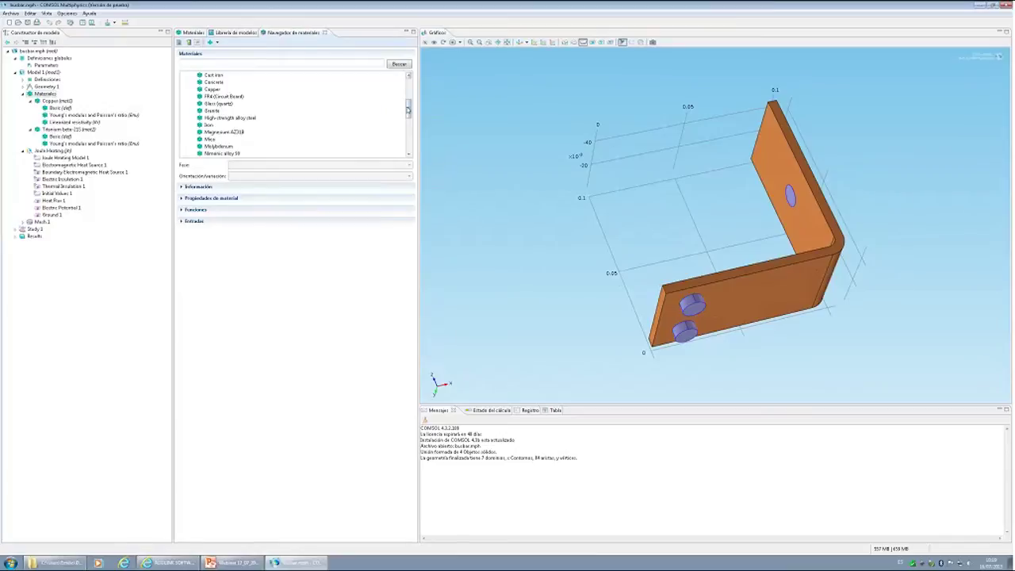
scroll(216, 114, up, 2)
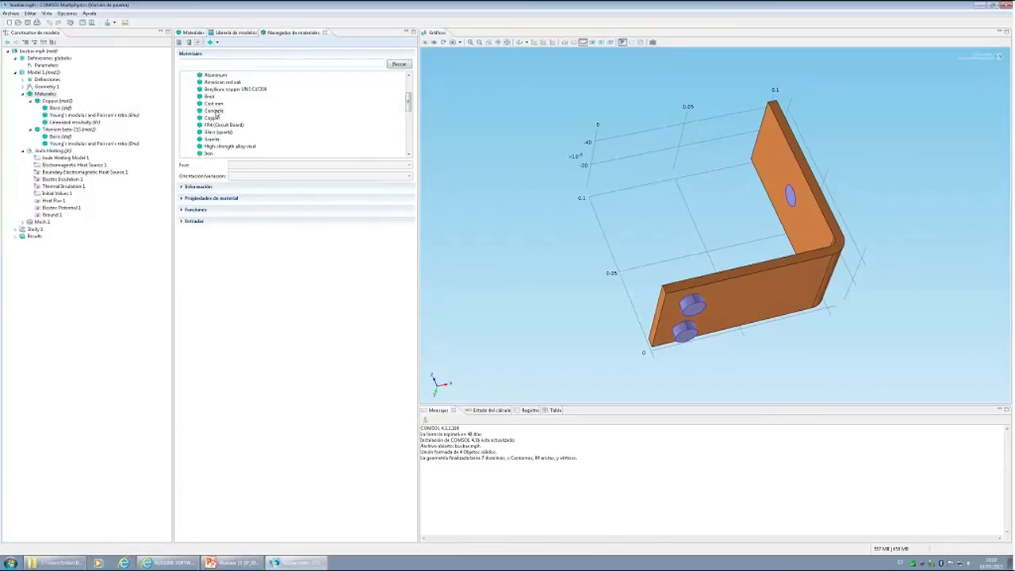
Examine the information and material properties of Copper in the basic library, along with its option for adding it to the model
click(212, 118)
click(191, 188)
click(205, 223)
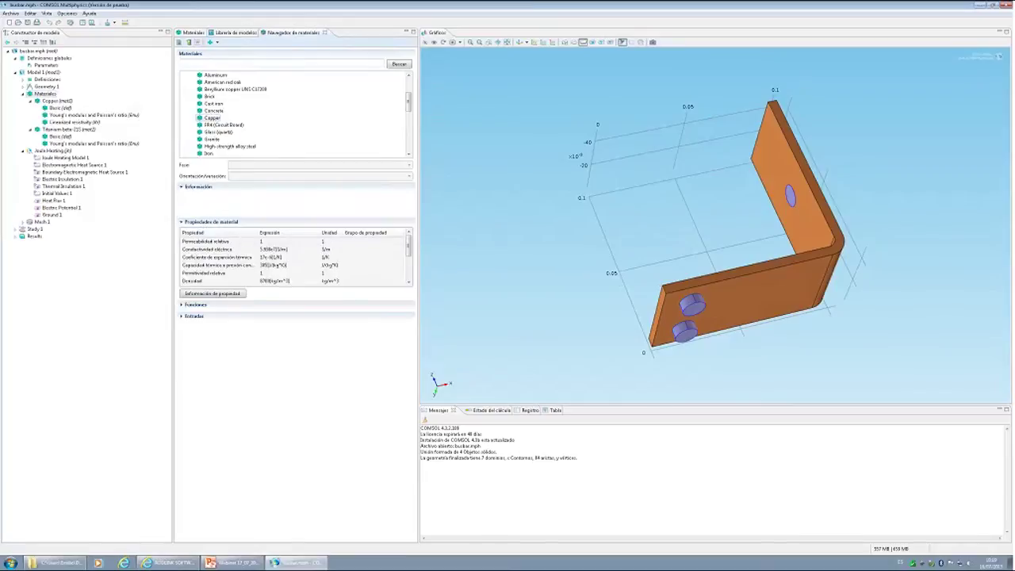
right_click(211, 119)
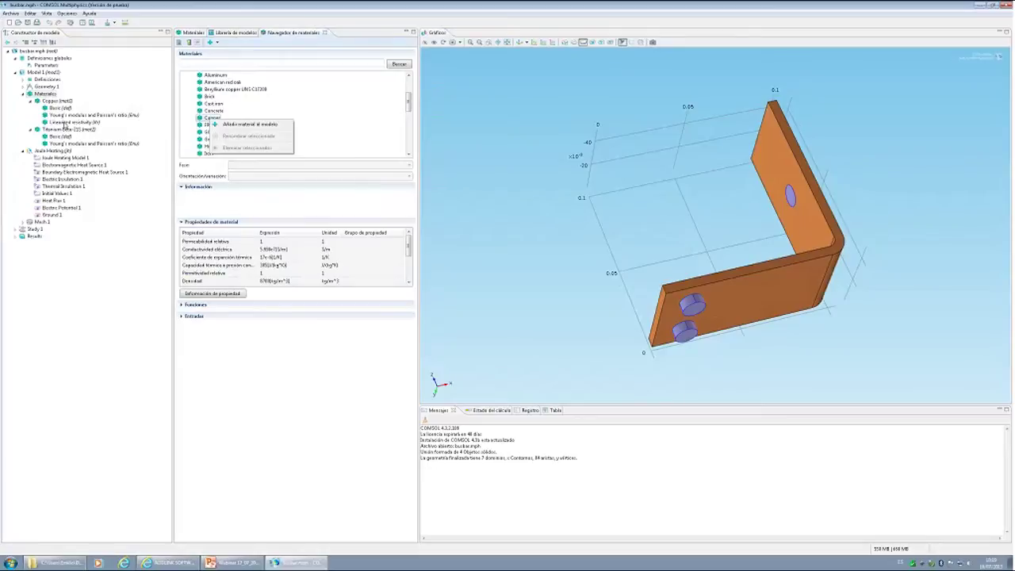
Collapse the Materials node and examine the Joule Heating interface settings and equations with the busbar in the default 3D view
click(24, 94)
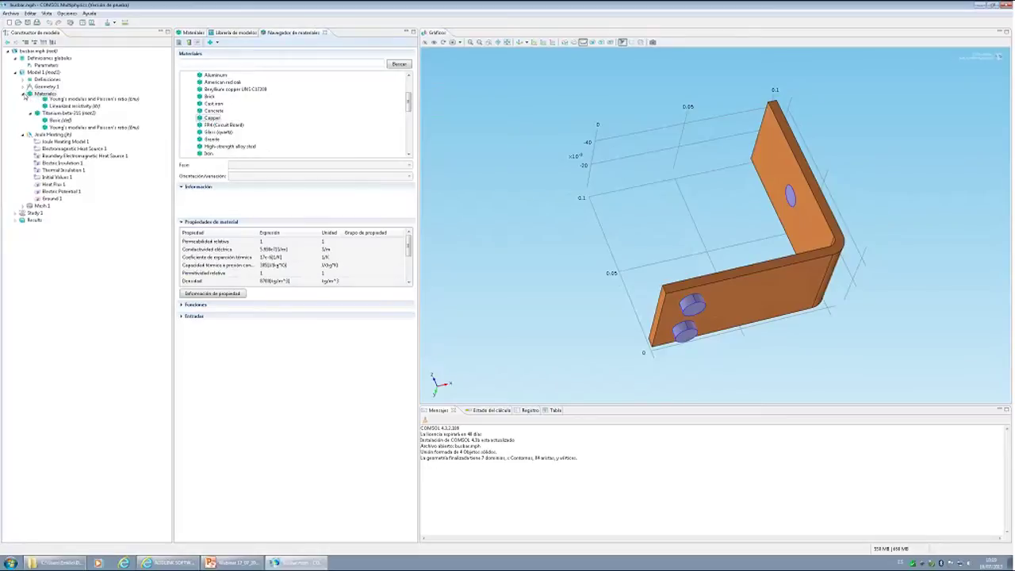
click(51, 101)
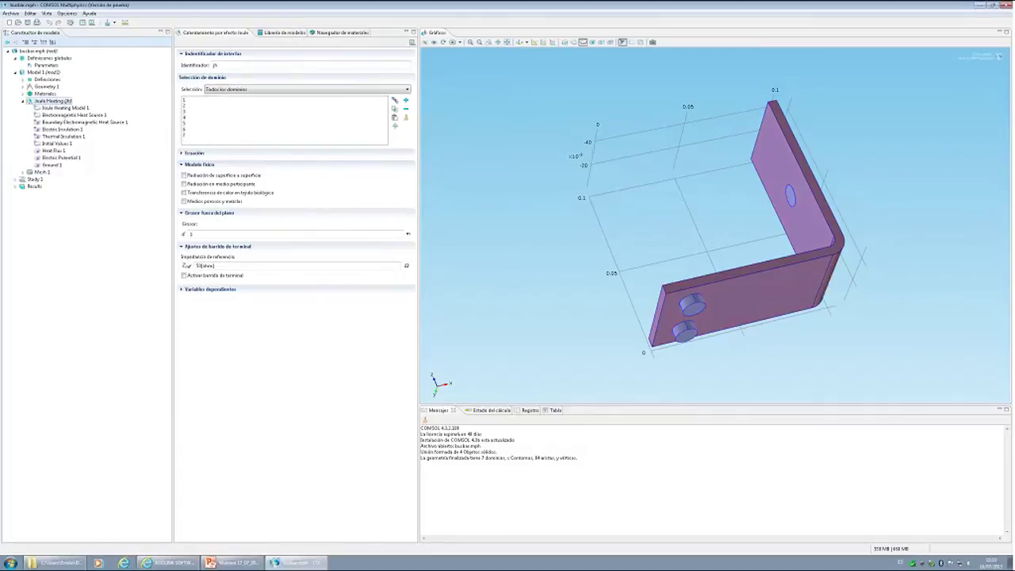
click(520, 42)
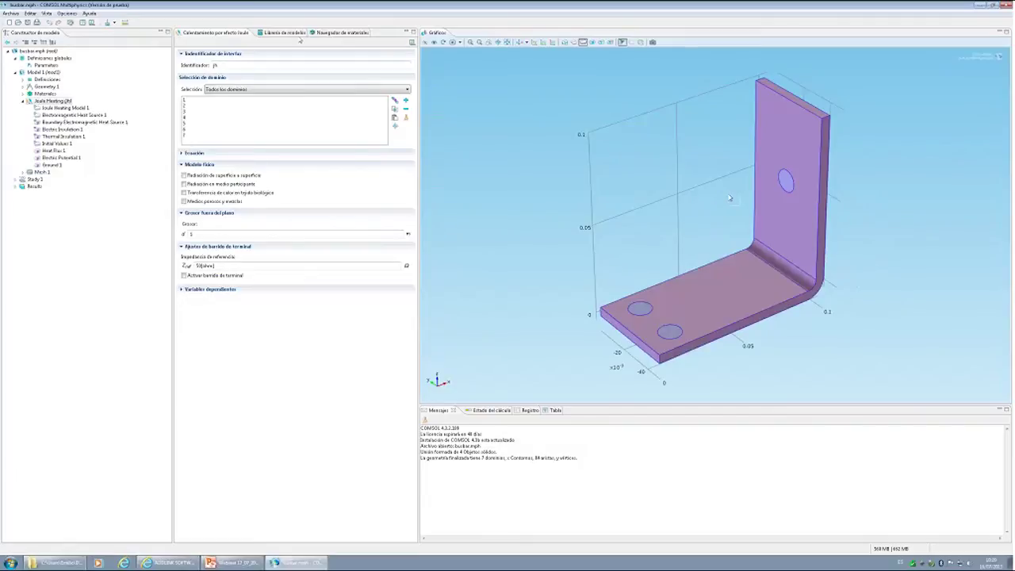
click(192, 154)
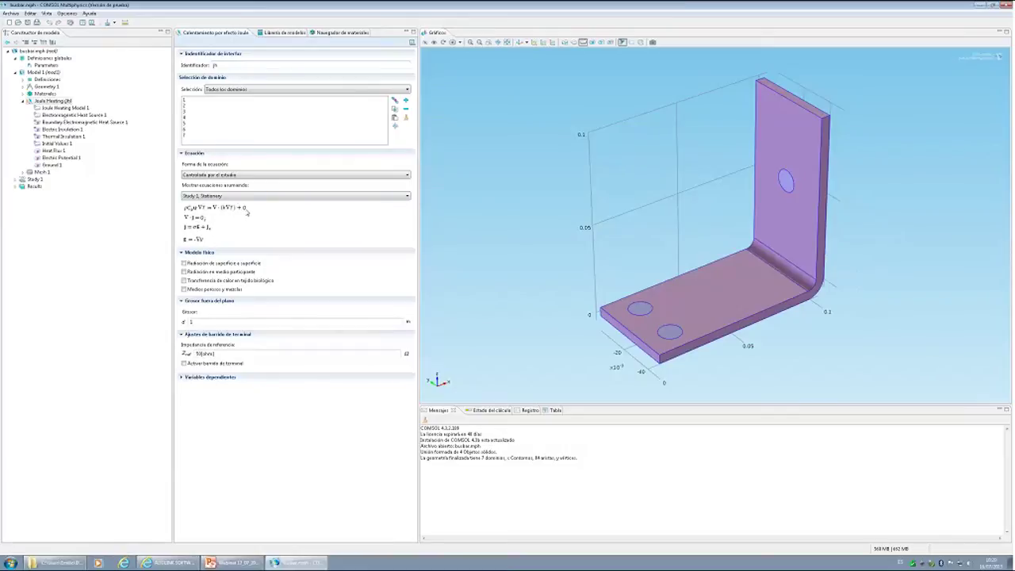
Examine the equation and domains of Electromagnetic Heat Source 1, then open the settings of Boundary Electromagnetic Heat Source 1
click(80, 115)
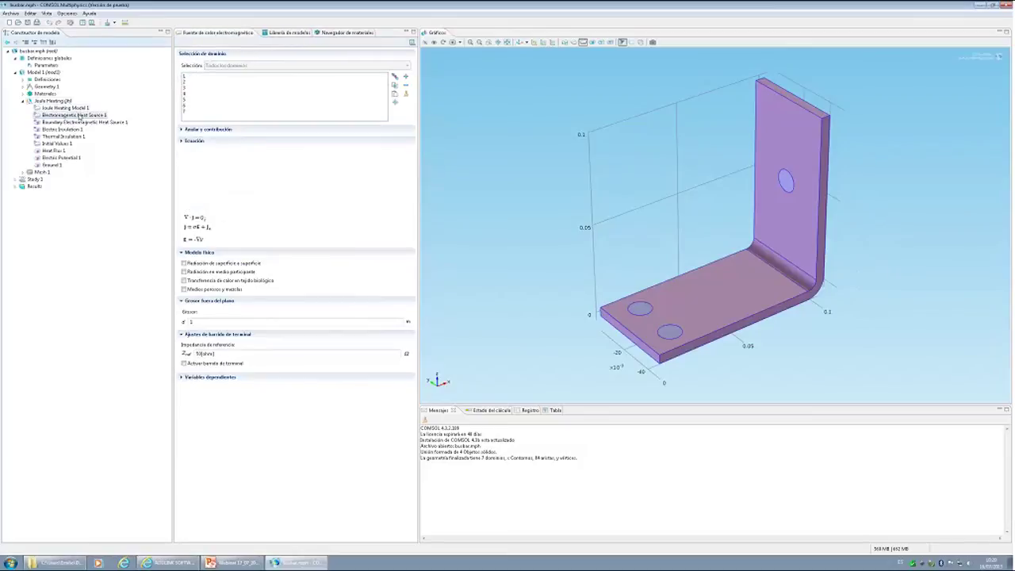
click(192, 141)
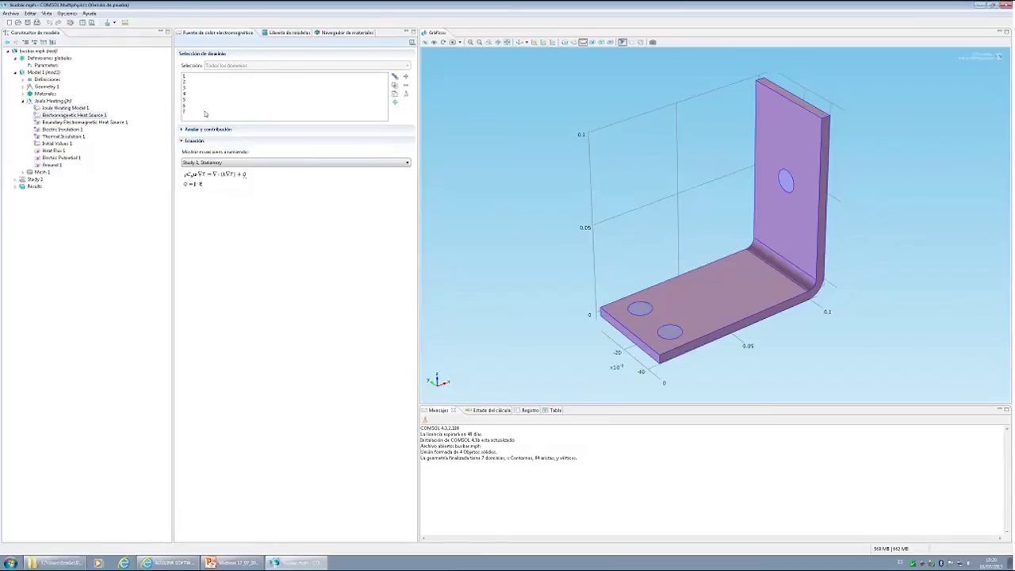
drag(861, 242, 755, 317)
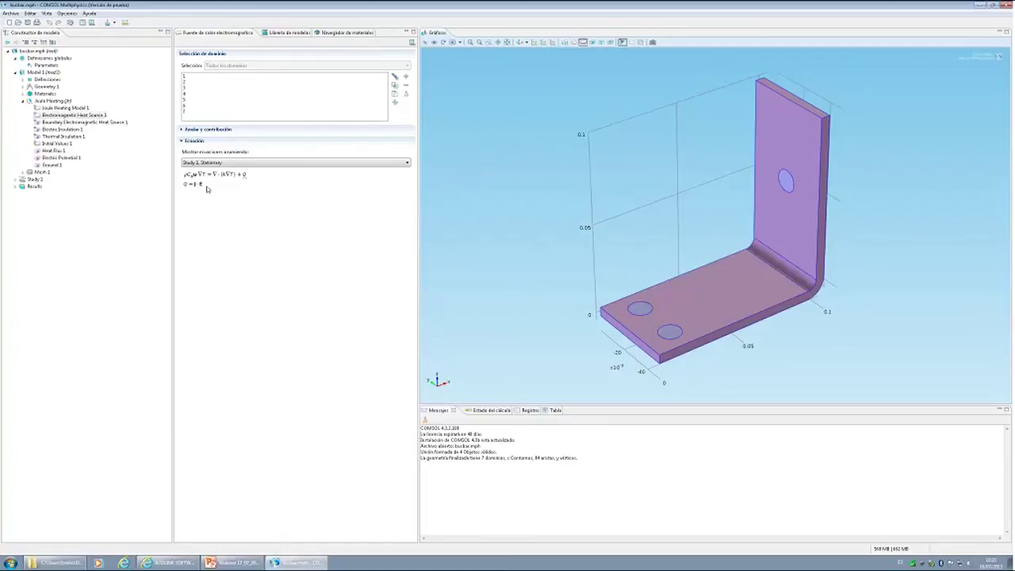
drag(734, 270, 781, 197)
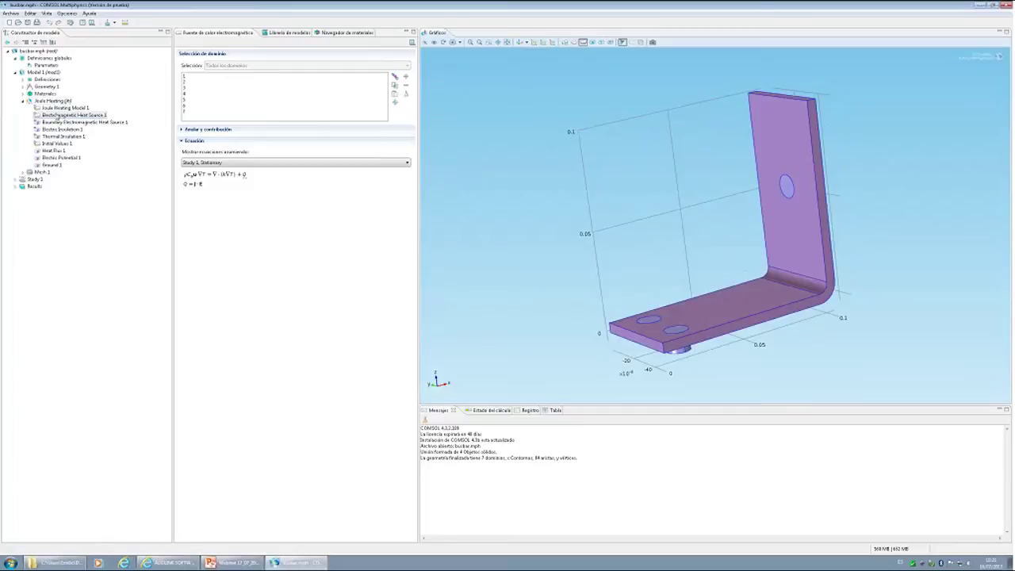
click(62, 123)
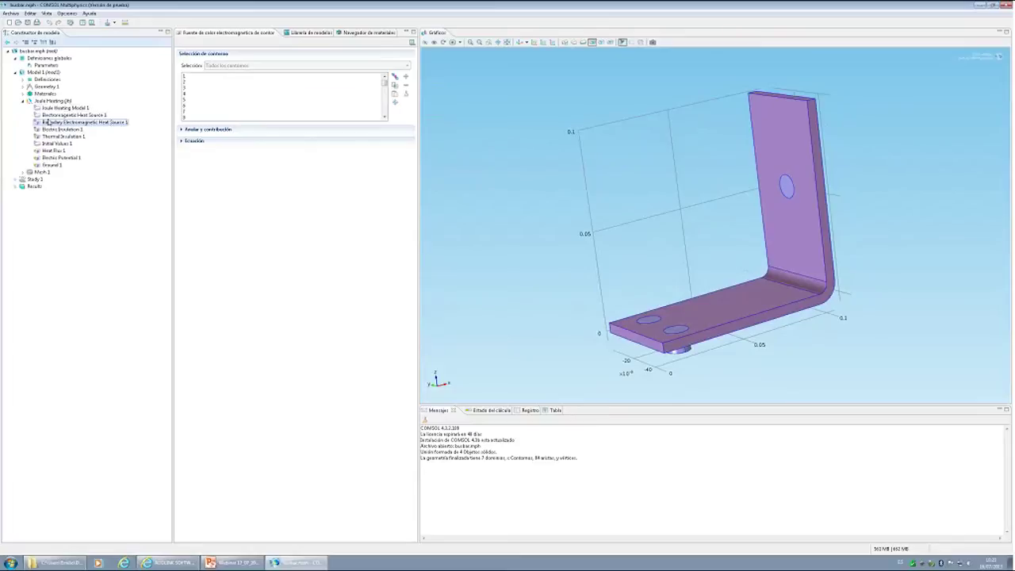
Examine the Electric Insulation 1 condition by stepping through its boundary list and locating the highlighted faces on the busbar
click(53, 131)
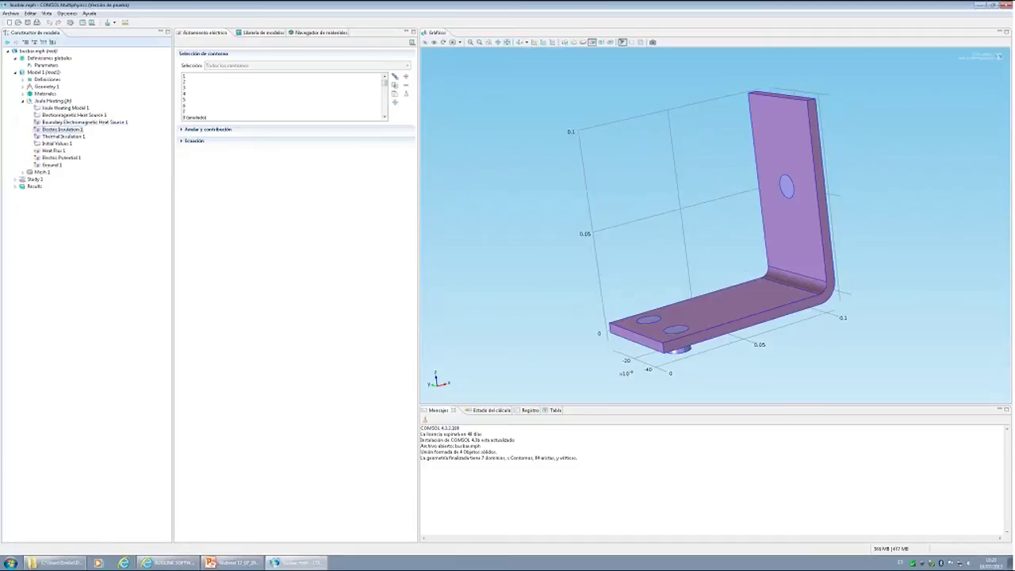
click(221, 76)
mouse_move(539, 216)
mouse_down()
mouse_move(529, 193)
mouse_move(535, 212)
mouse_up()
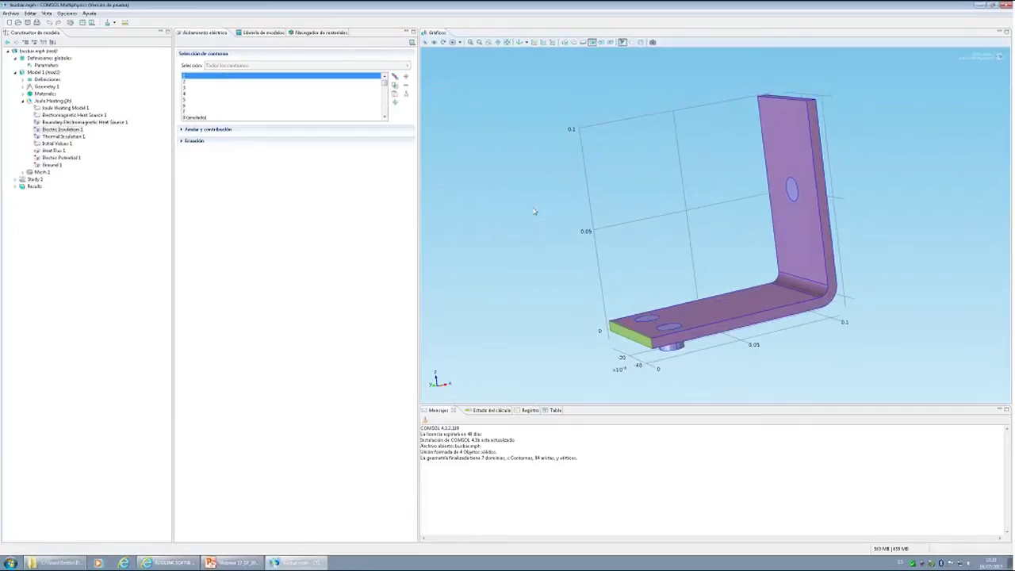
key(Down)
key(Down)
key(Down)
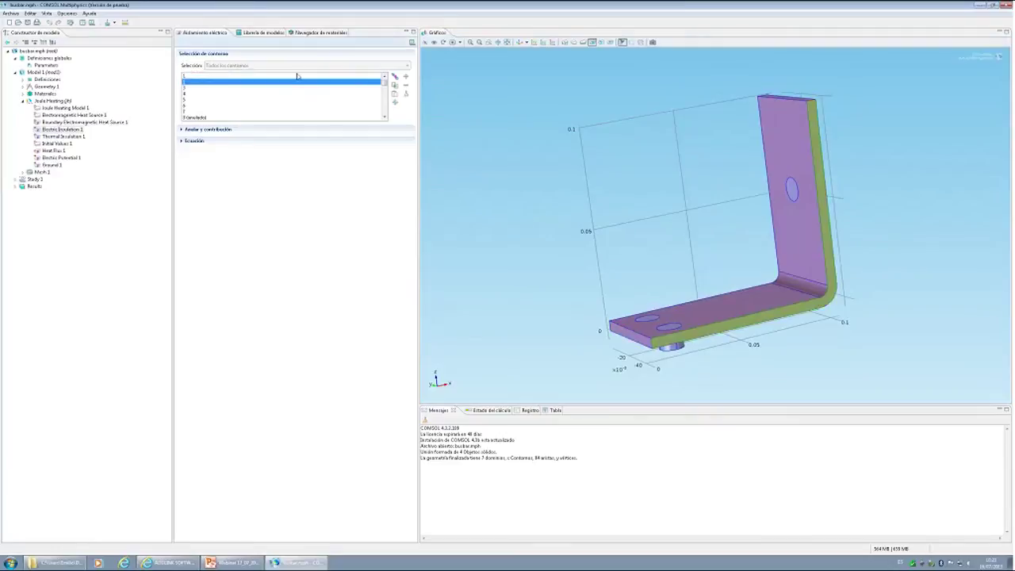
key(Down)
key(Down)
key(Down)
key(Down)
key(Down)
key(Down)
key(Down)
key(Down)
key(Down)
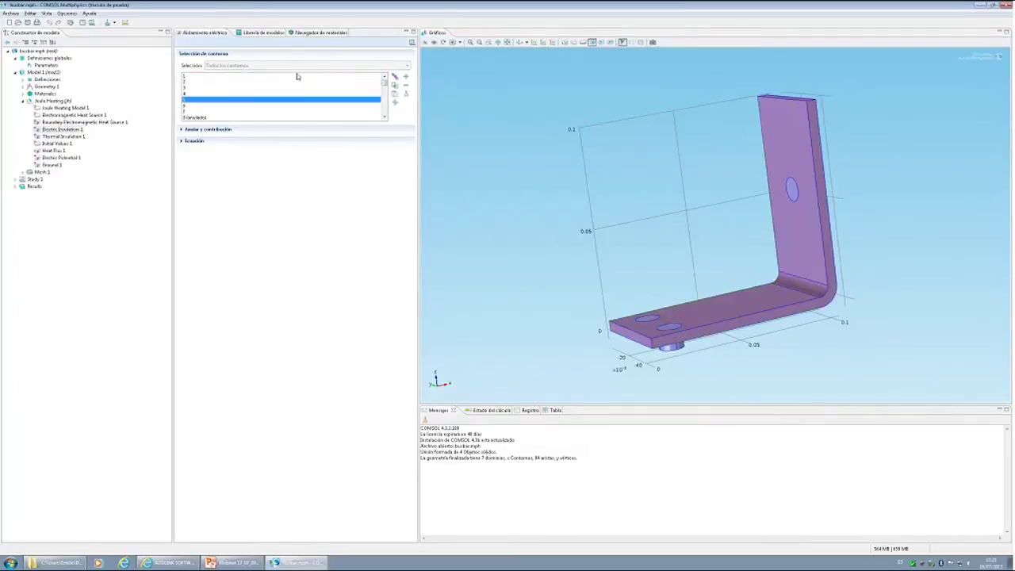
key(Down)
key(Down)
key(Down)
key(Down)
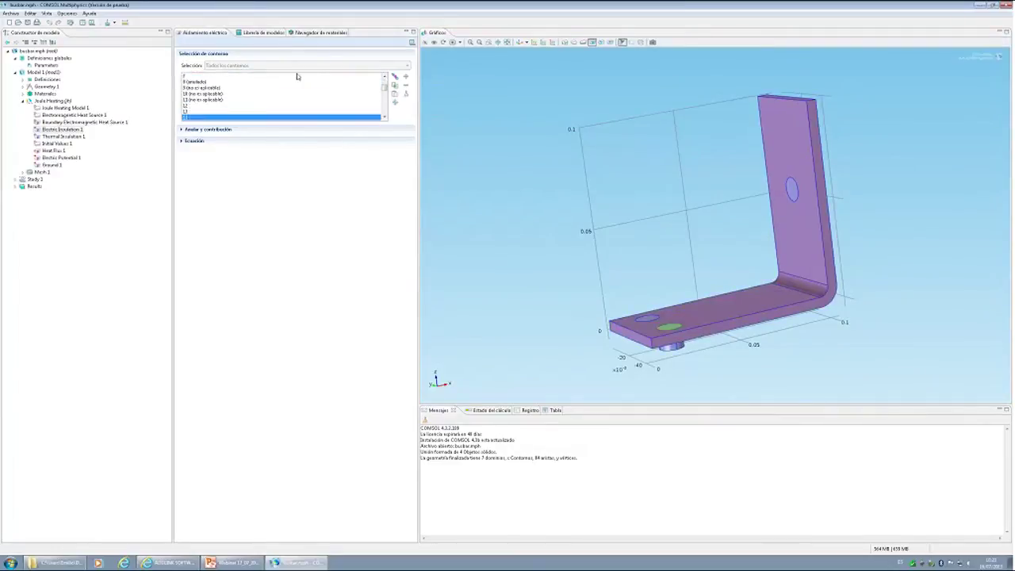
key(Up)
key(Up)
key(Up)
key(Up)
key(Up)
key(Up)
key(Up)
key(Up)
key(Up)
key(Up)
key(Up)
key(Up)
key(Up)
key(Up)
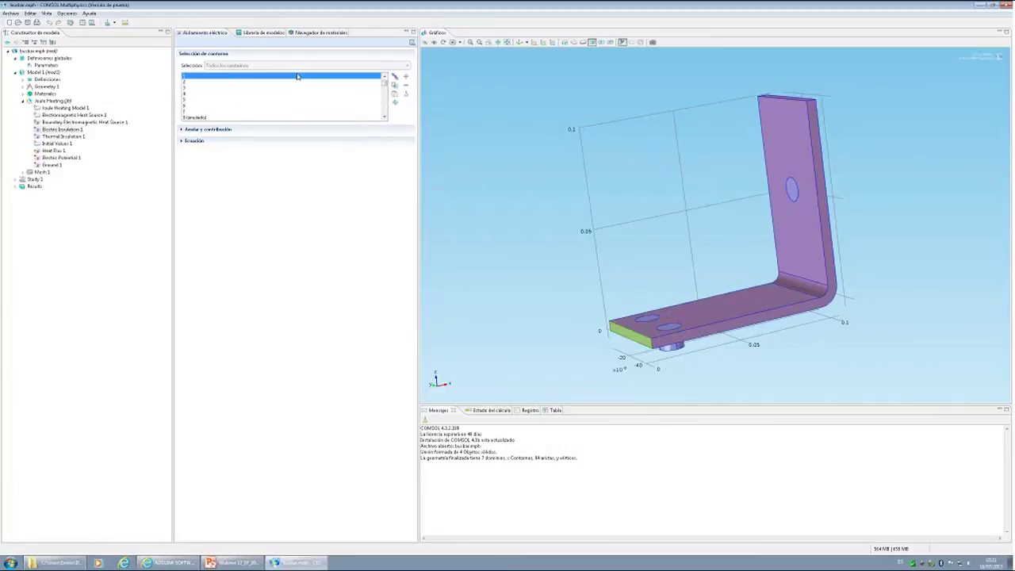
key(Down)
key(Down)
key(Down)
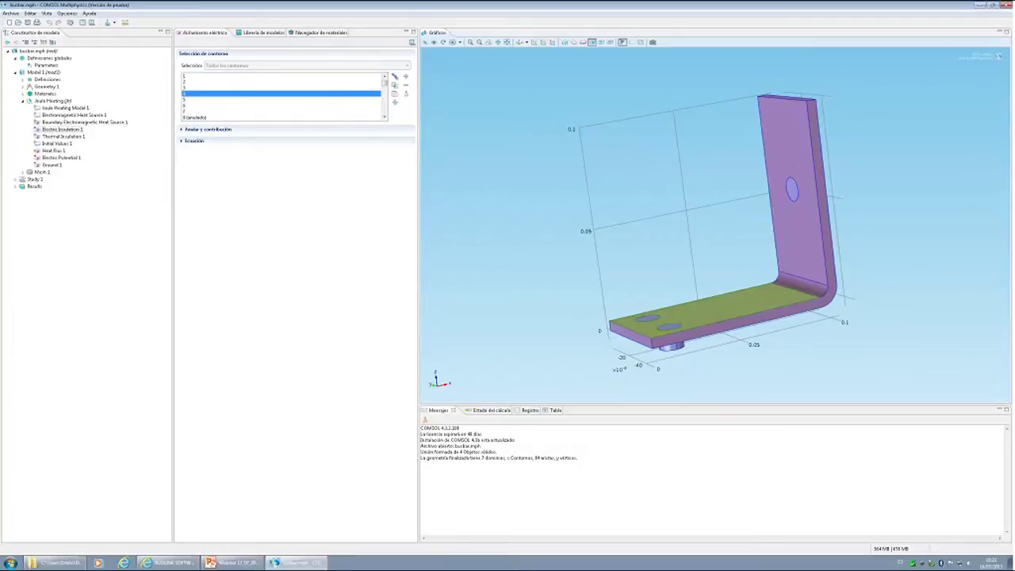
Examine the Electric Potential 1 boundary on the busbar's single bolt and look up the Vtot expression in the global parameters
click(58, 158)
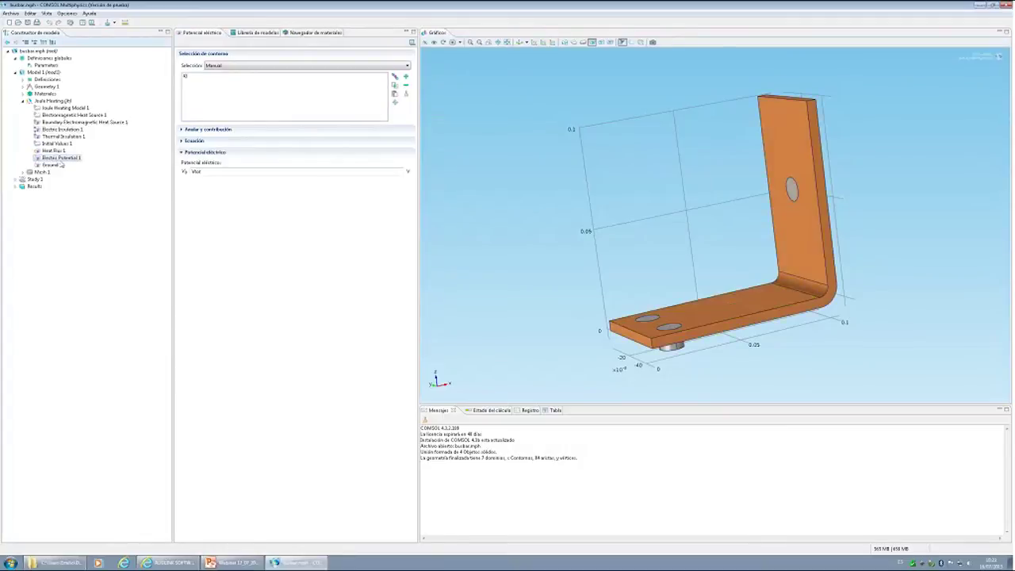
drag(625, 280, 596, 217)
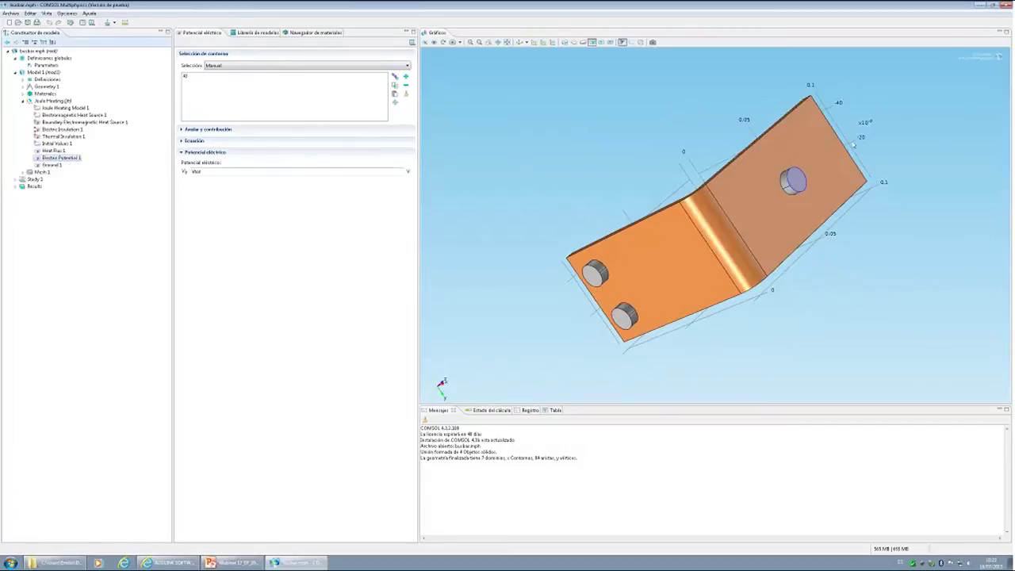
click(237, 80)
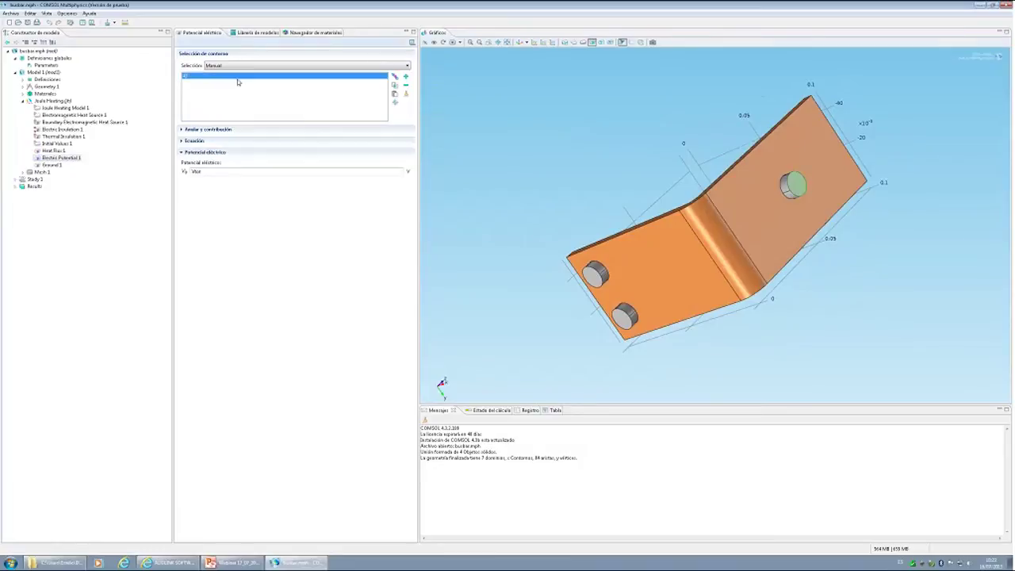
drag(720, 143, 748, 197)
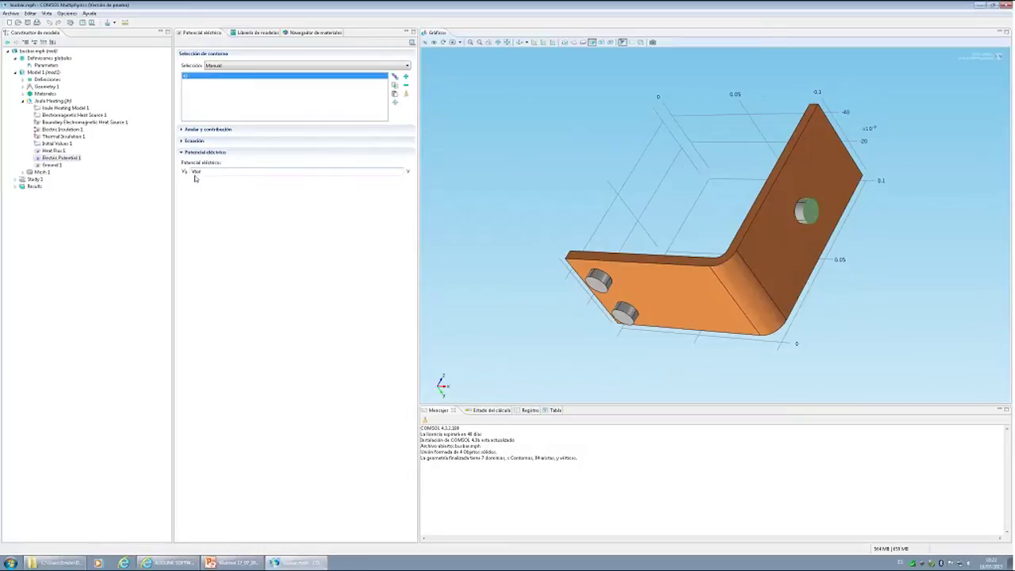
click(35, 66)
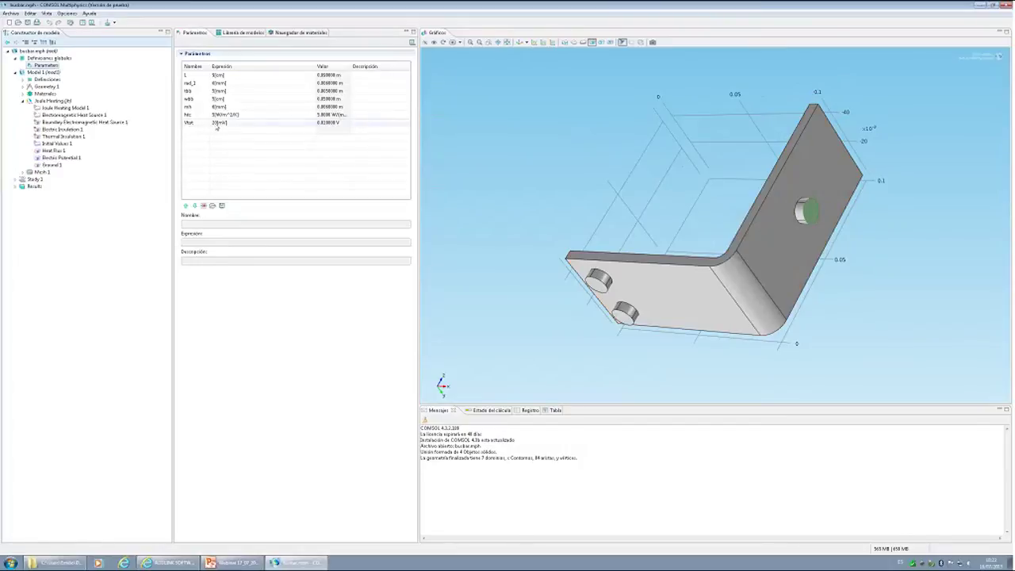
Examine the Ground 1 condition, locating its two bolt faces on the busbar and displaying its equation
click(51, 165)
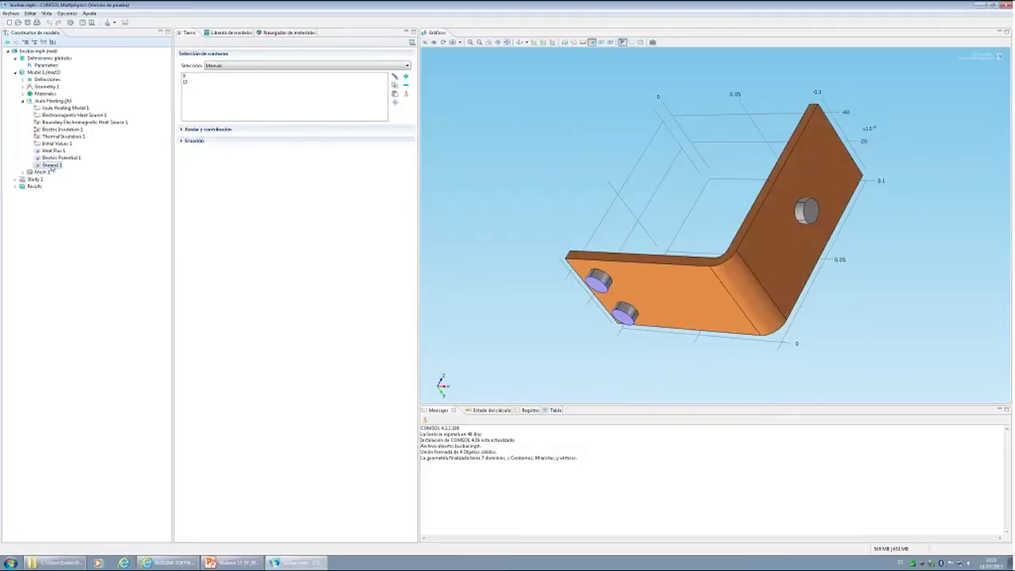
drag(659, 285, 665, 262)
click(601, 276)
click(623, 323)
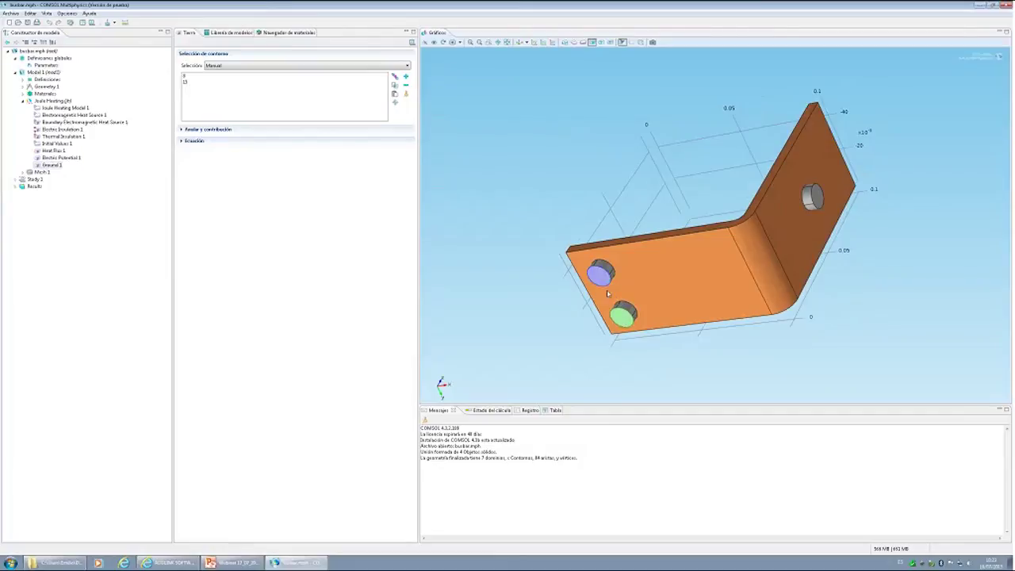
click(621, 321)
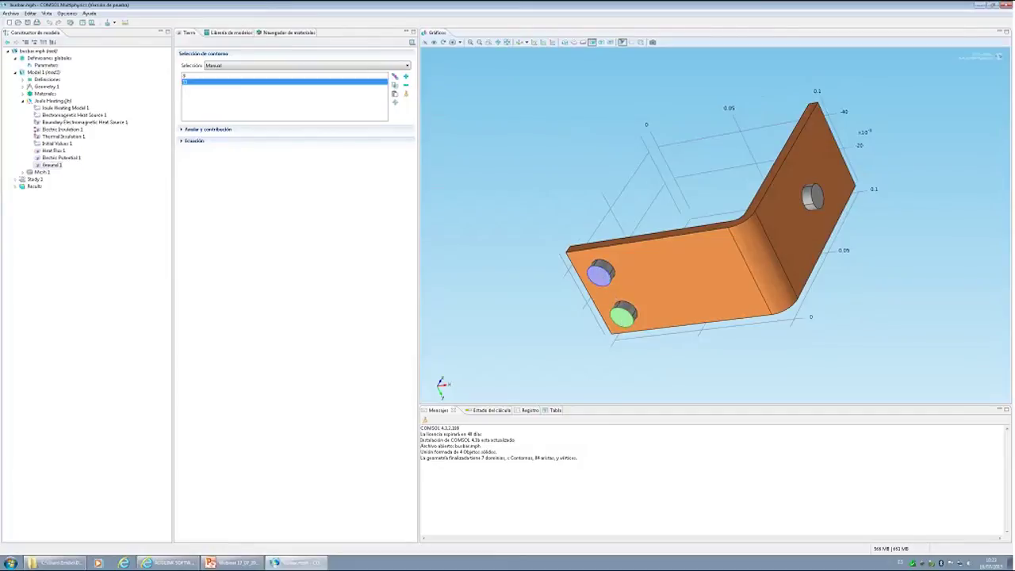
click(197, 141)
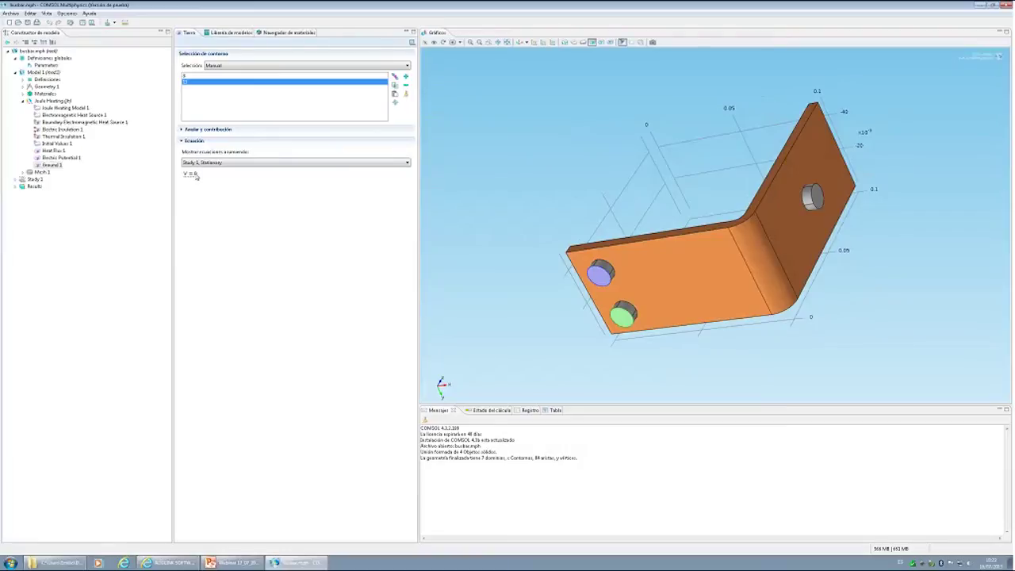
drag(741, 229, 759, 233)
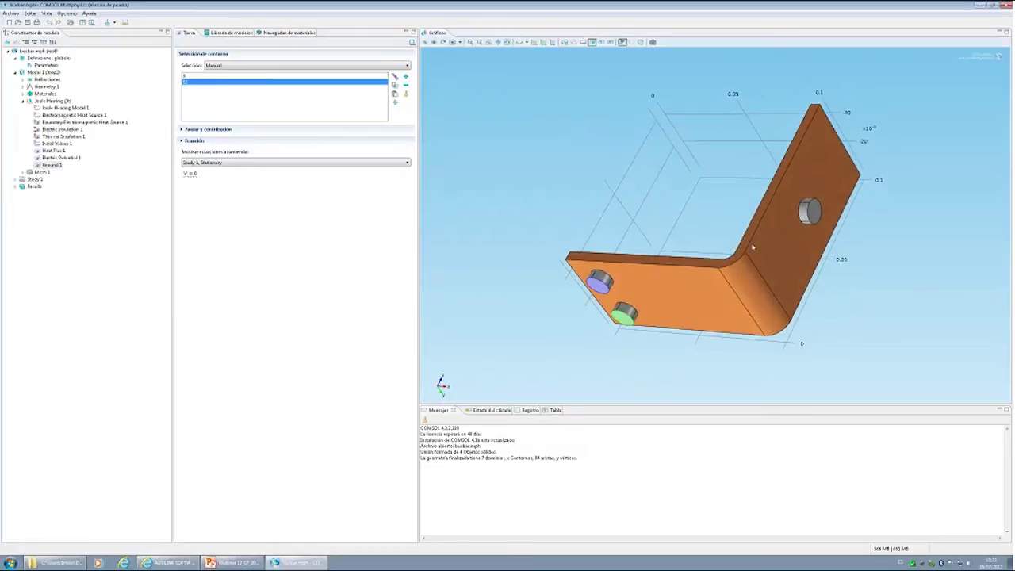
click(818, 214)
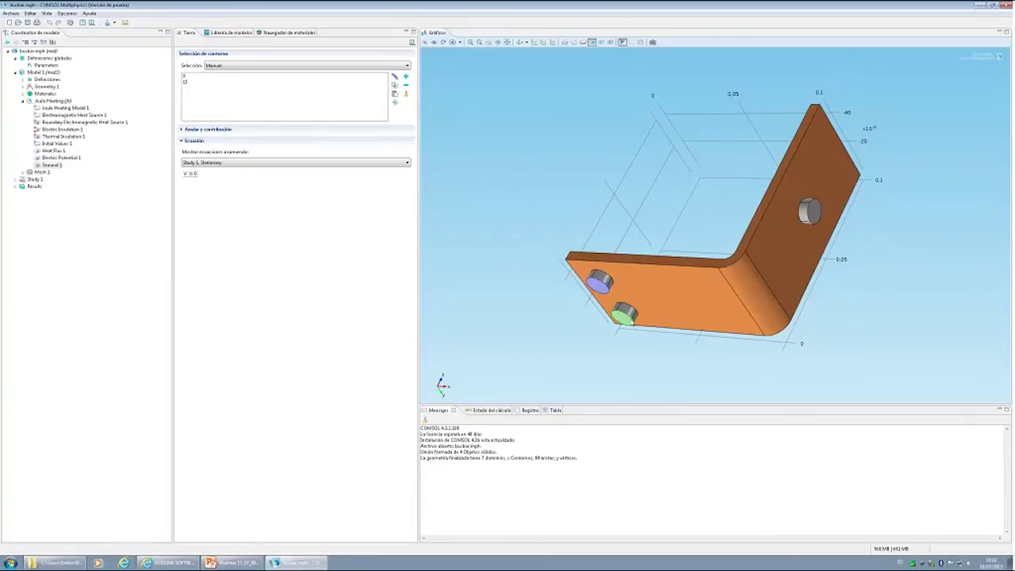
click(630, 318)
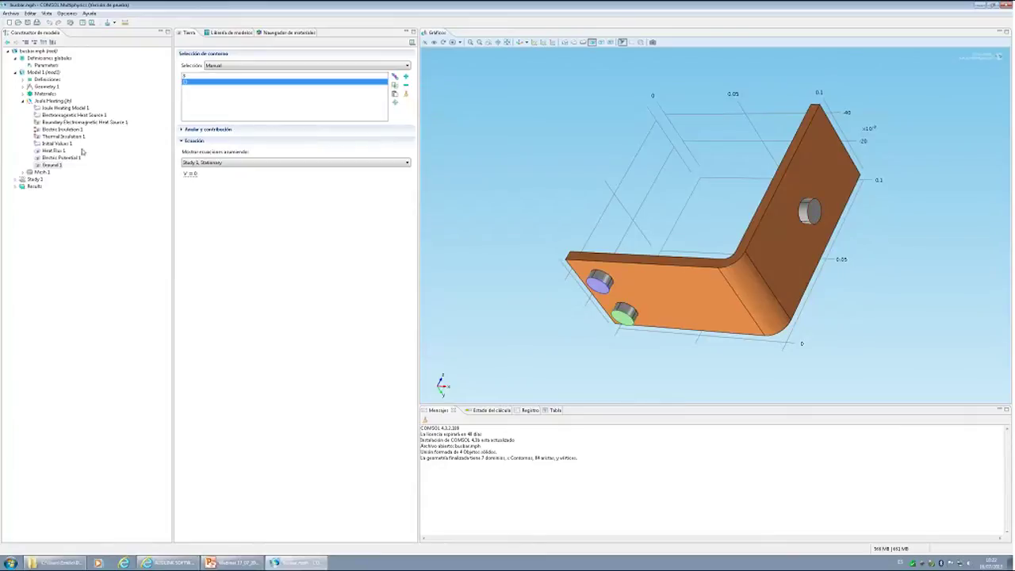
Examine the settings of Initial Values 1 and Heat Flux 1 with their selections highlighted on the busbar
click(56, 150)
click(60, 144)
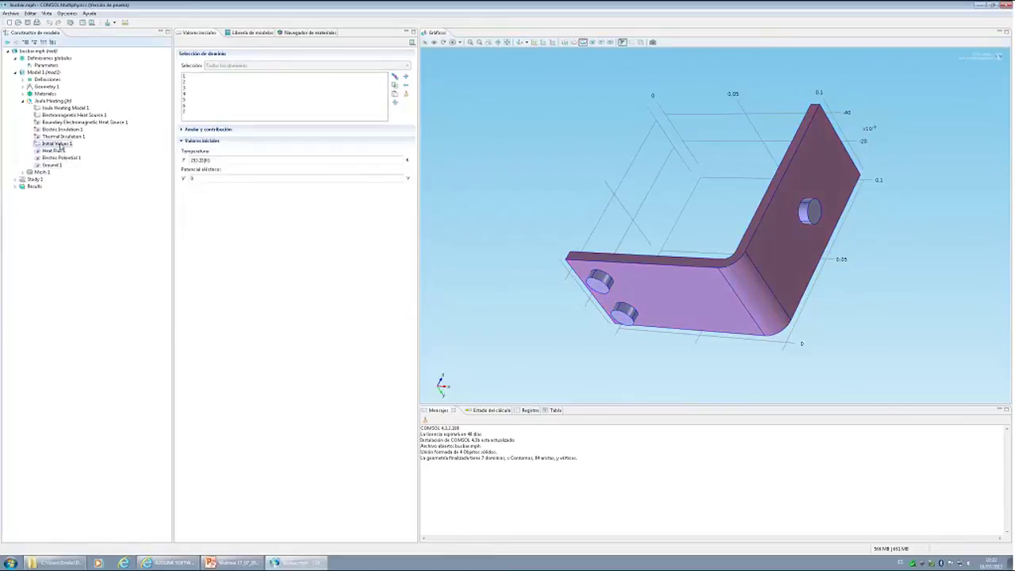
click(55, 151)
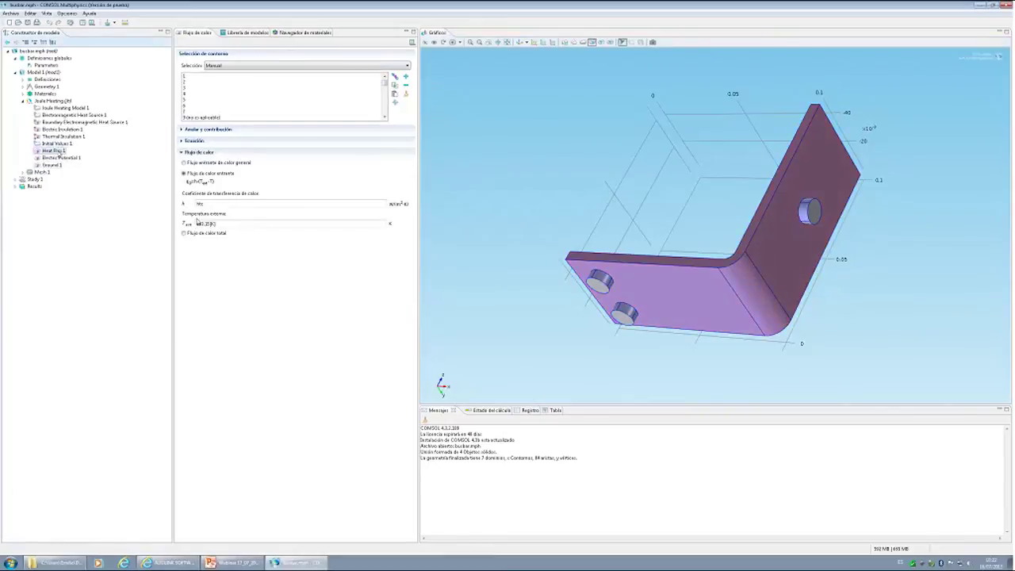
drag(524, 184, 565, 241)
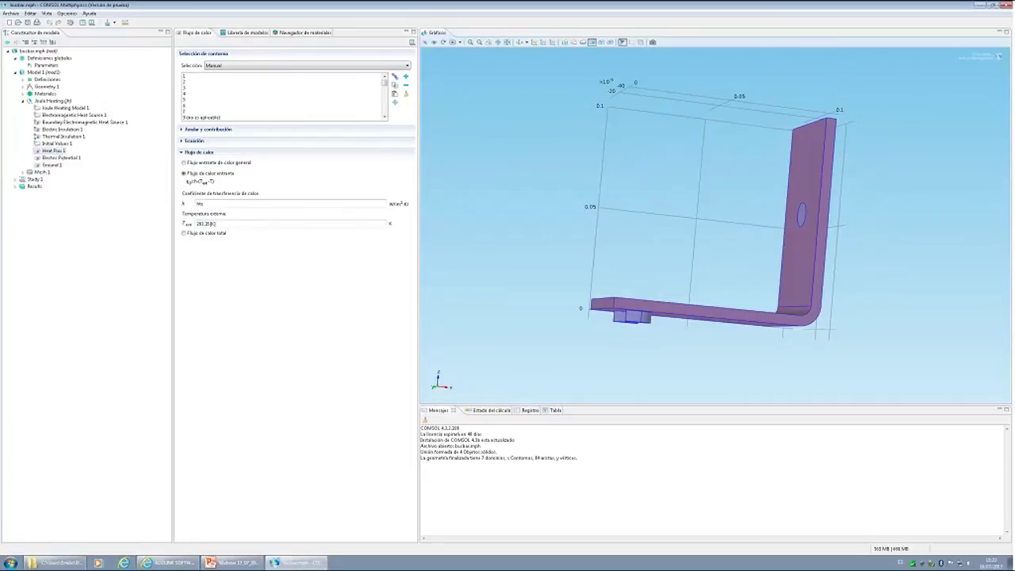
Examine the heat transfer and electric current conditions that can be added to the Joule Heating interface, without adding any
right_click(51, 103)
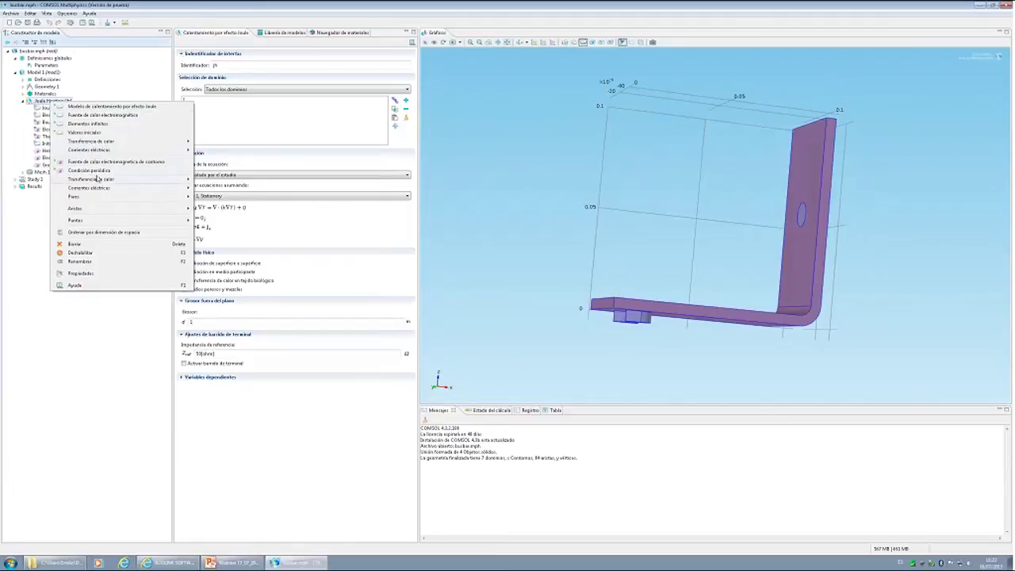
mouse_move(97, 180)
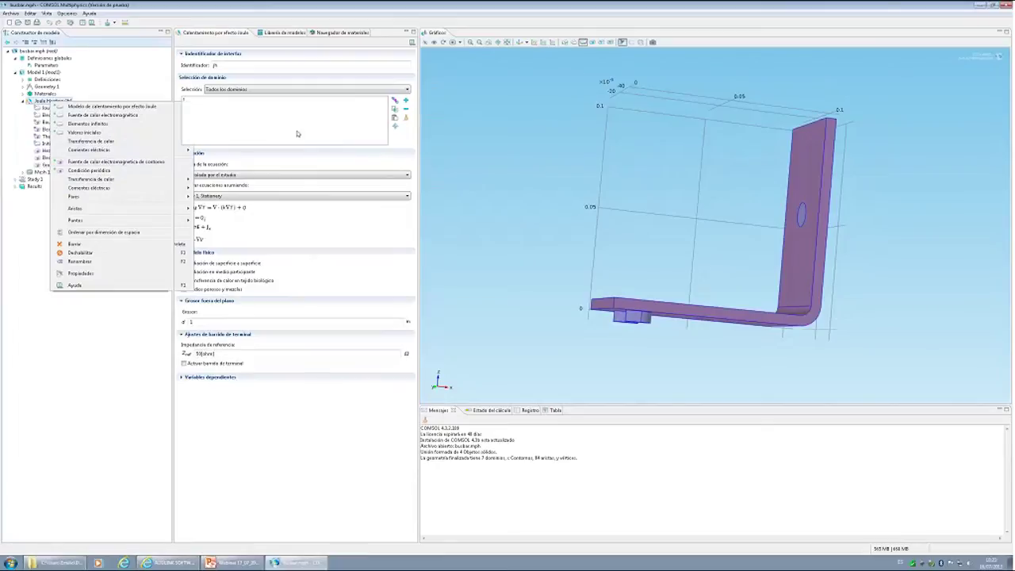
click(107, 161)
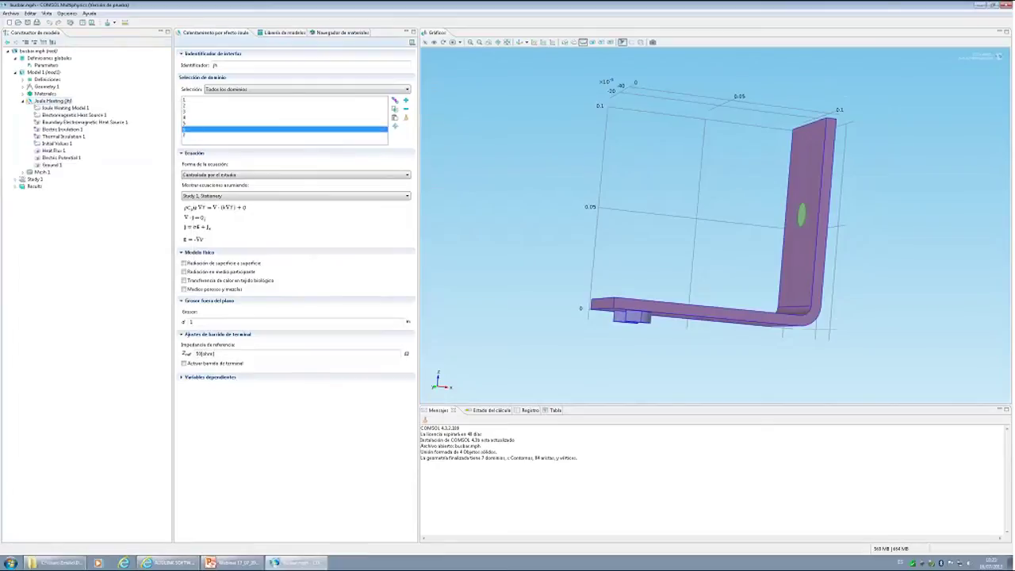
click(235, 137)
Examine the Heat Flux 1 boundaries from several angles, along with its heat transfer coefficient and external temperature settings
click(50, 151)
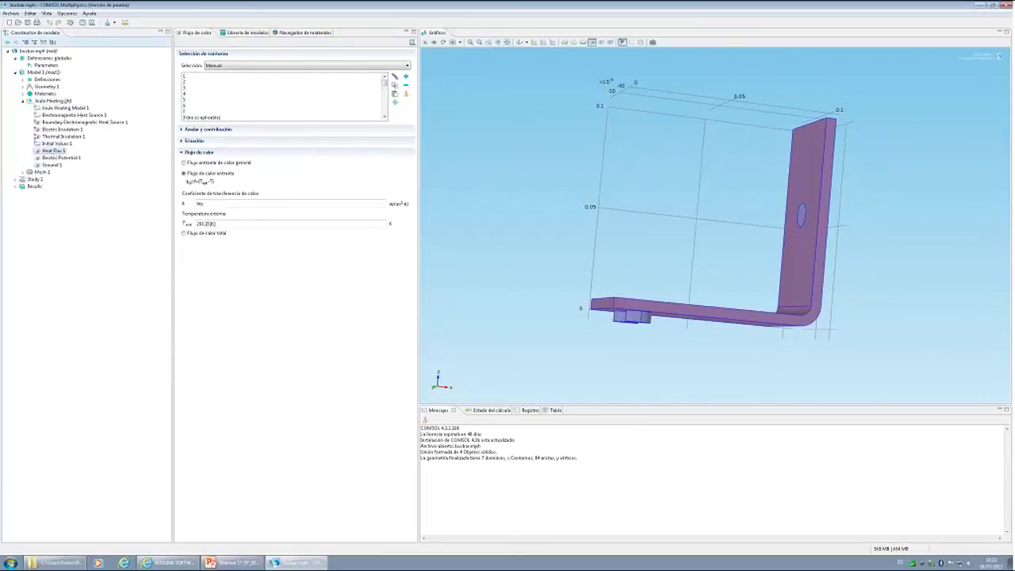
drag(574, 236, 570, 250)
drag(692, 255, 669, 209)
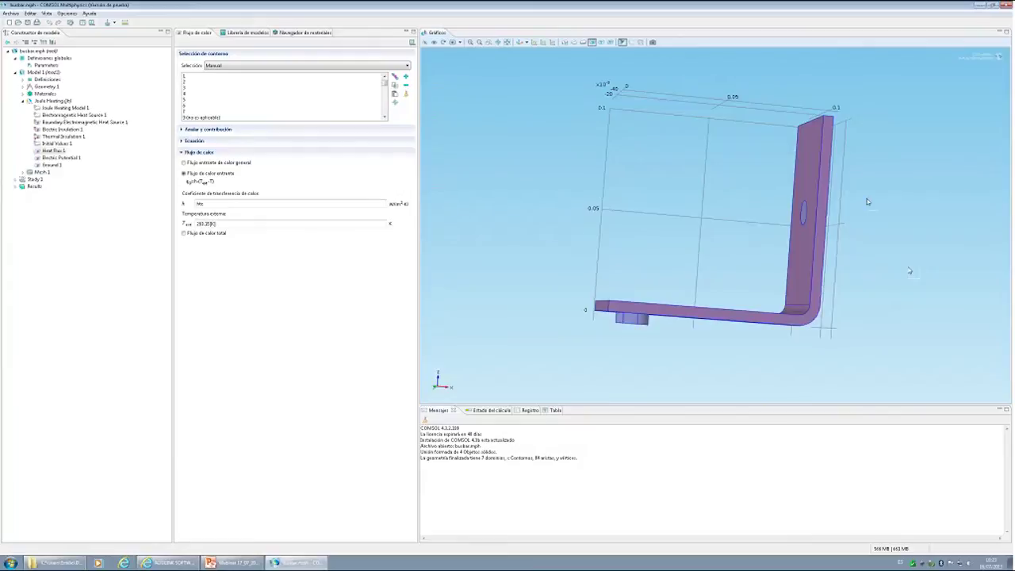
mouse_move(778, 245)
mouse_down()
mouse_move(729, 229)
mouse_move(776, 261)
mouse_up()
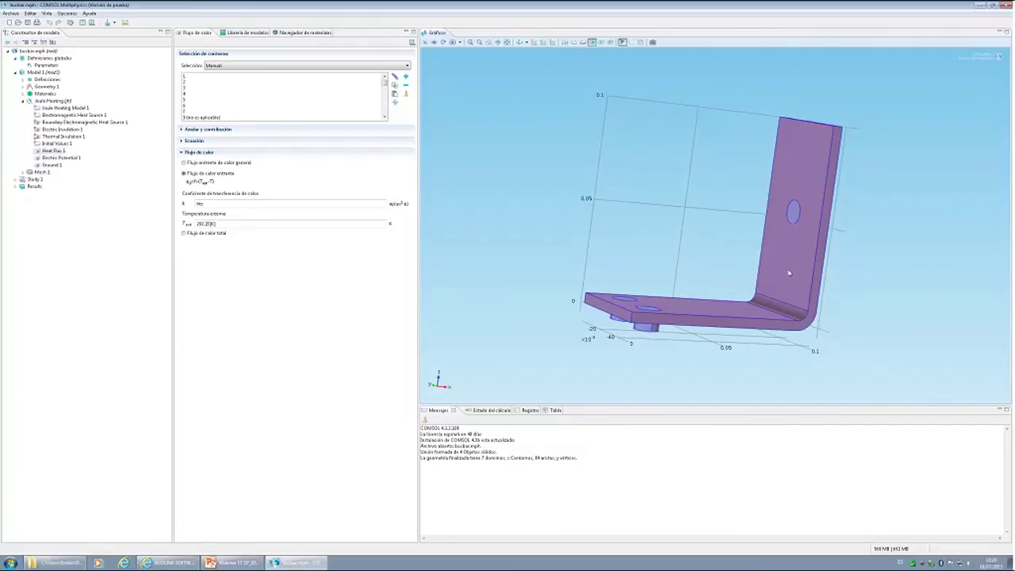
drag(746, 256, 711, 255)
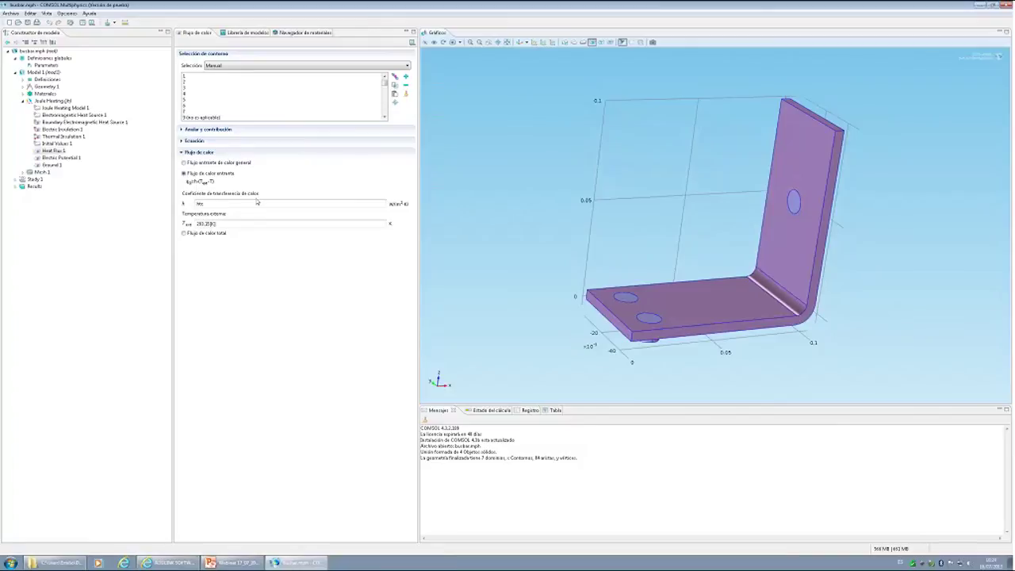
click(203, 204)
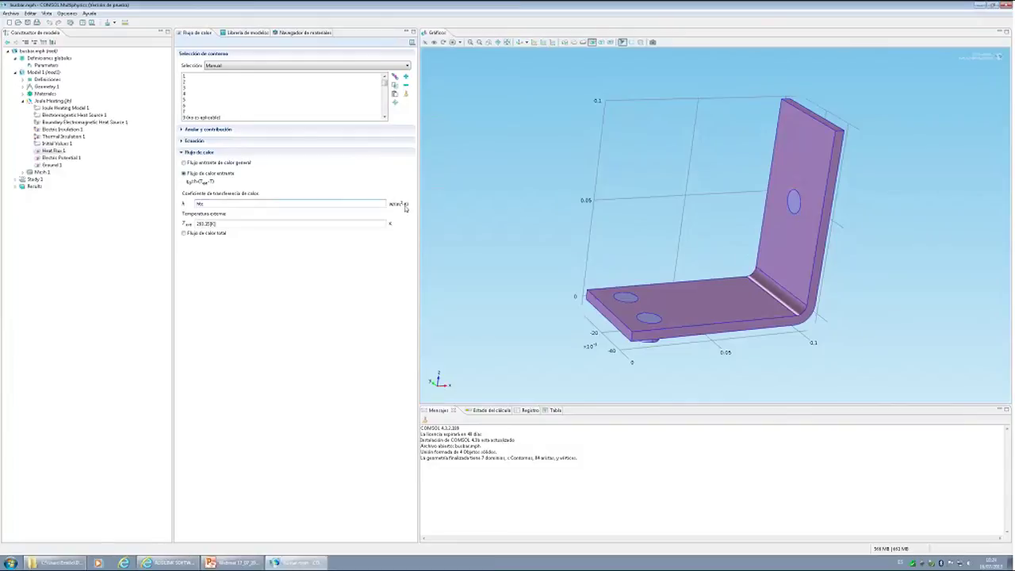
Build the complete free tetrahedral mesh of the busbar under Mesh 1 and examine its Size element parameters
click(41, 172)
click(23, 171)
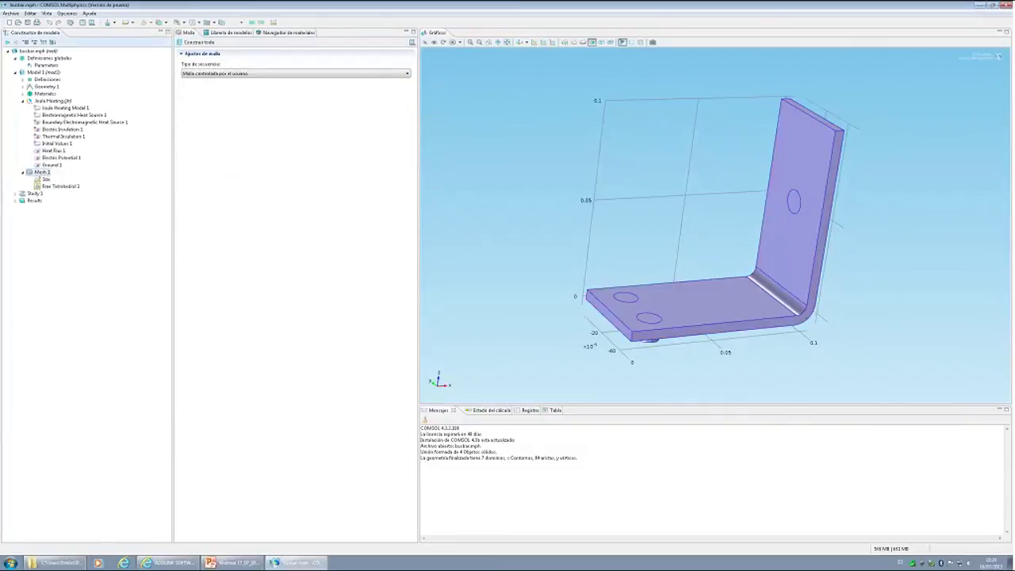
click(23, 101)
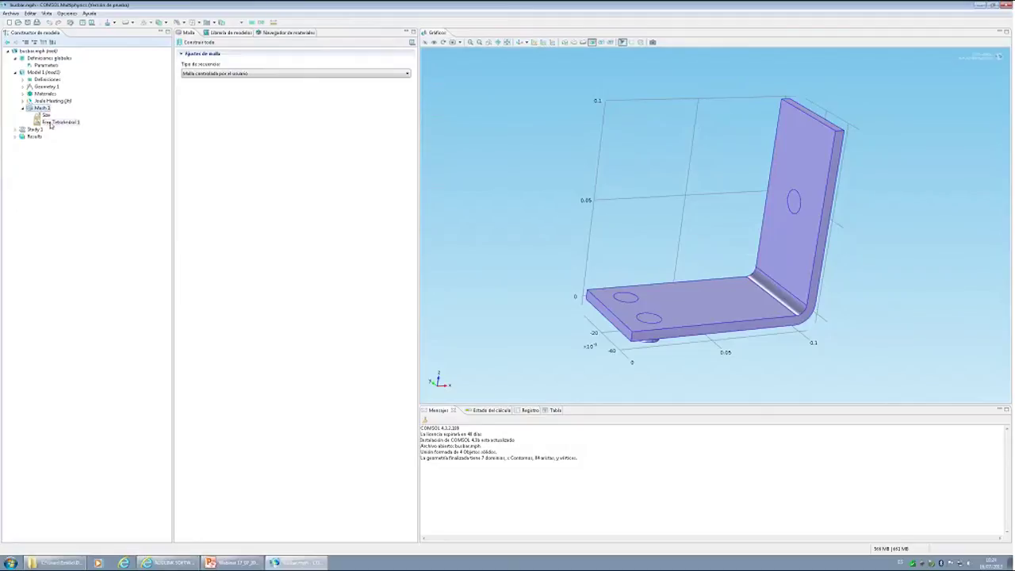
click(59, 122)
click(242, 44)
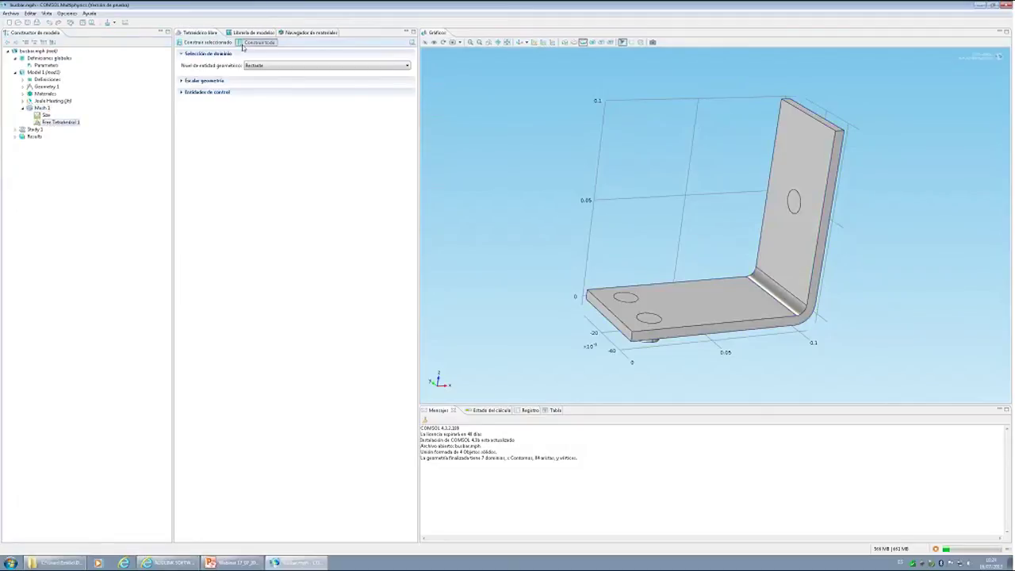
drag(651, 340, 729, 296)
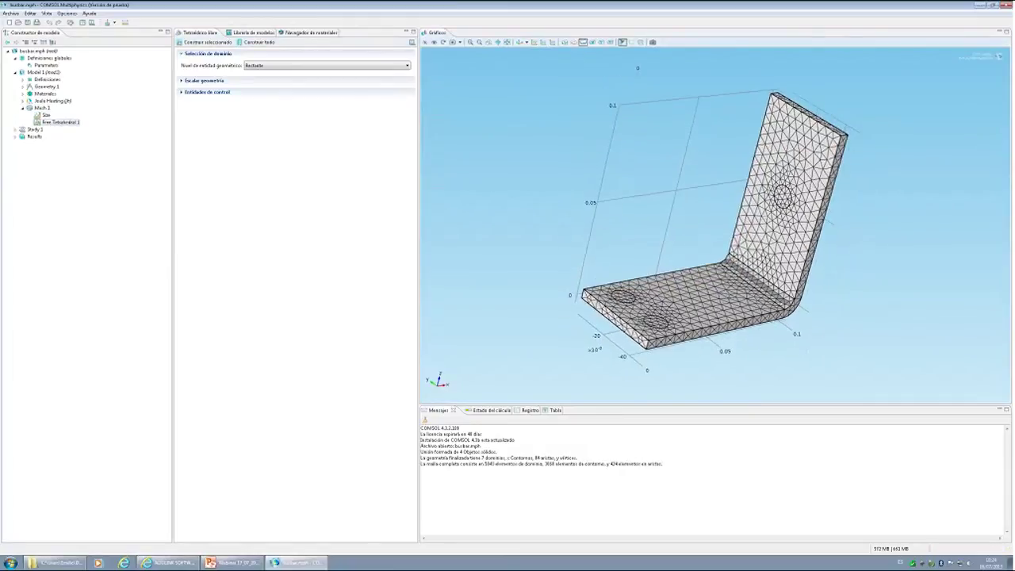
click(46, 115)
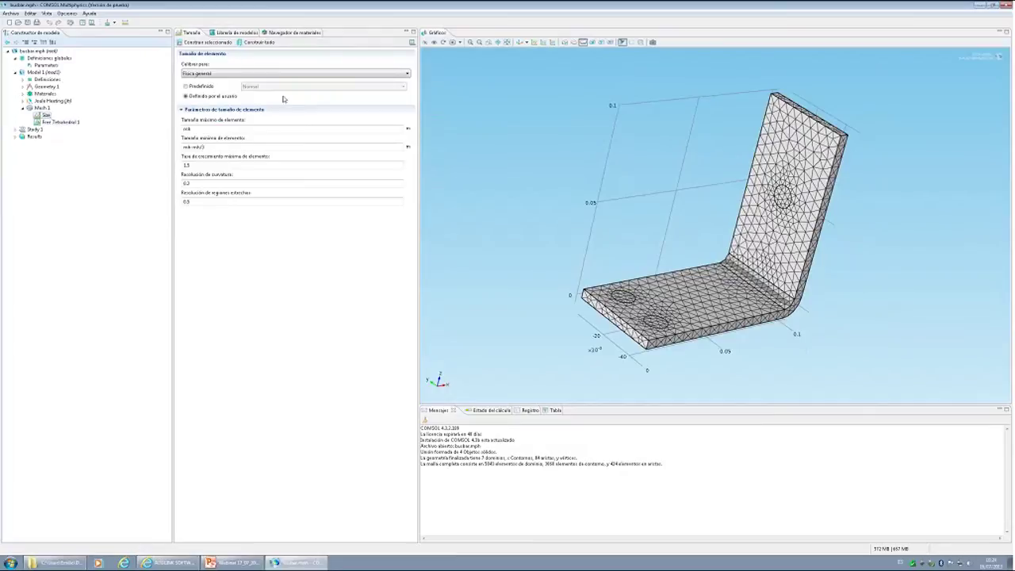
click(212, 129)
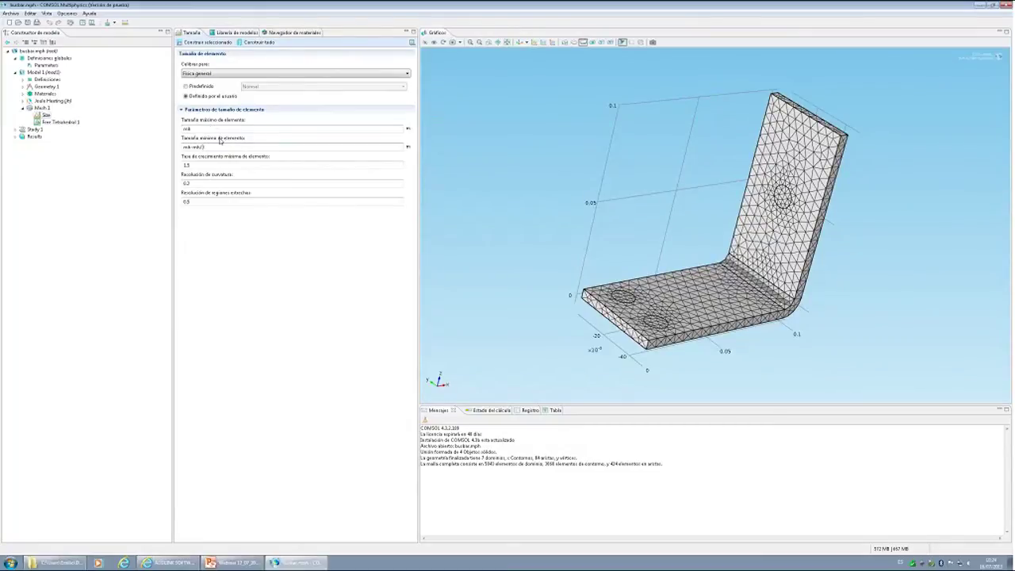
Review the stationary step of Study 1, compute the study, and show the temperature plot in the default 3D view
click(18, 130)
click(32, 136)
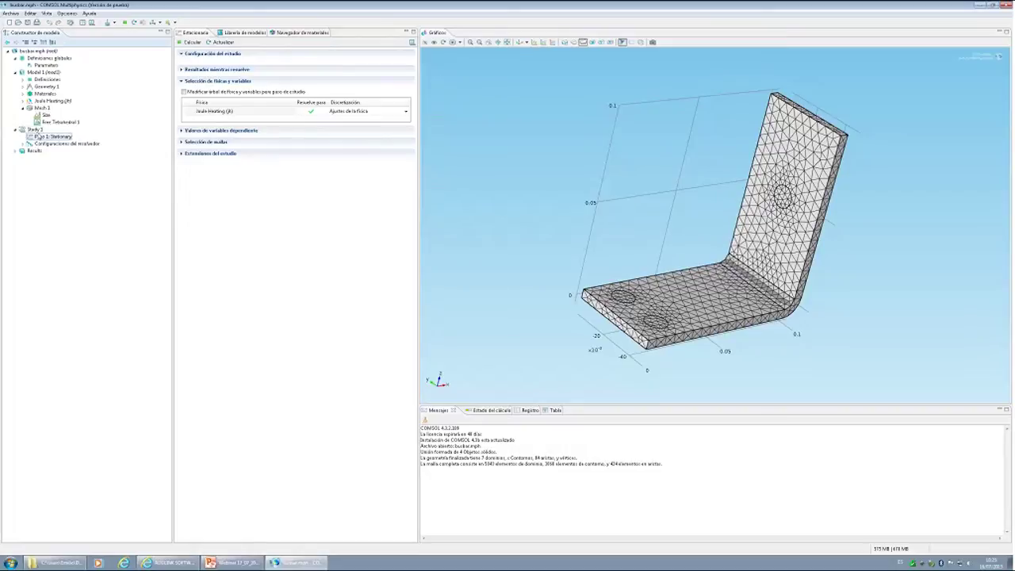
click(34, 129)
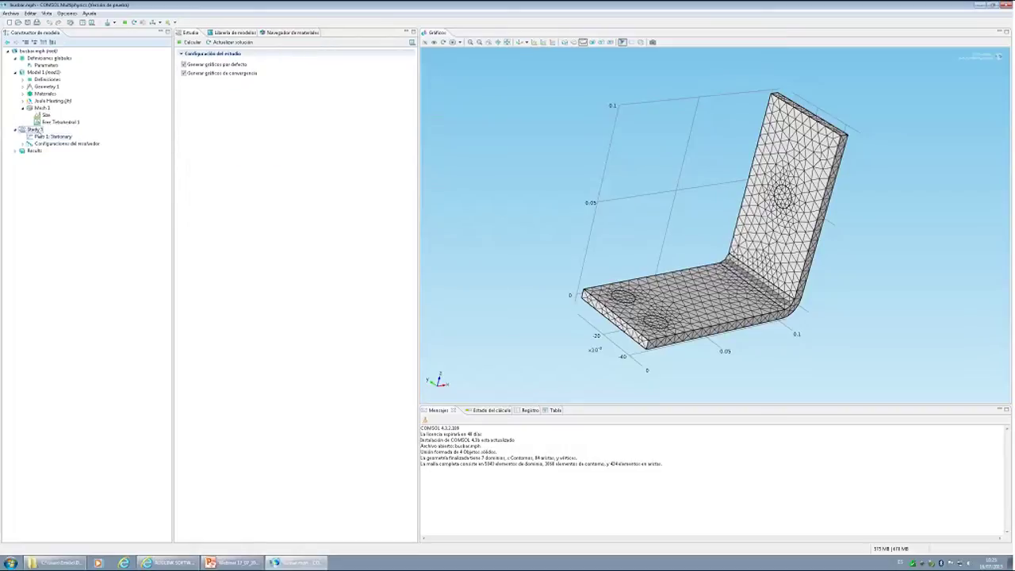
click(181, 43)
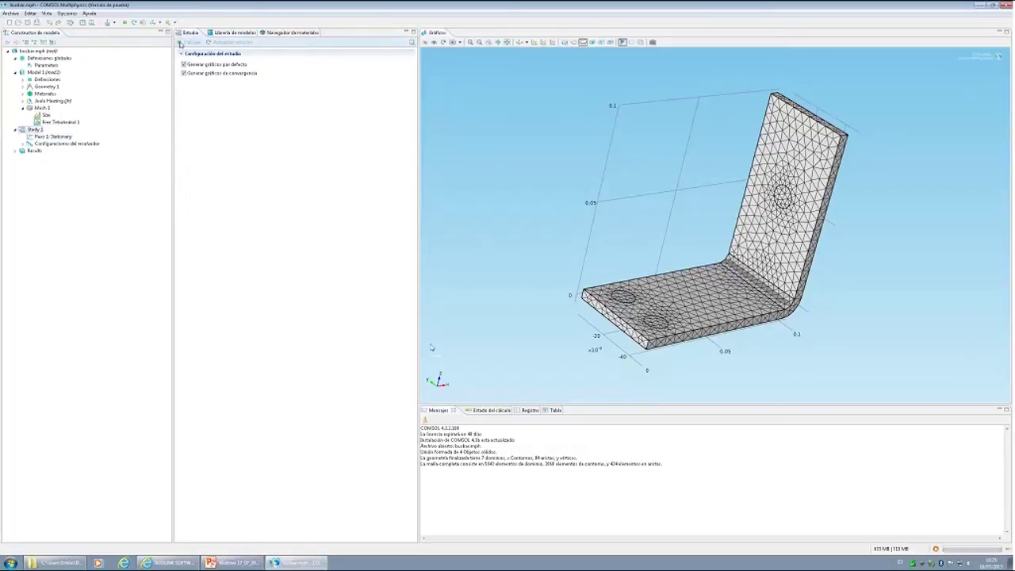
click(494, 411)
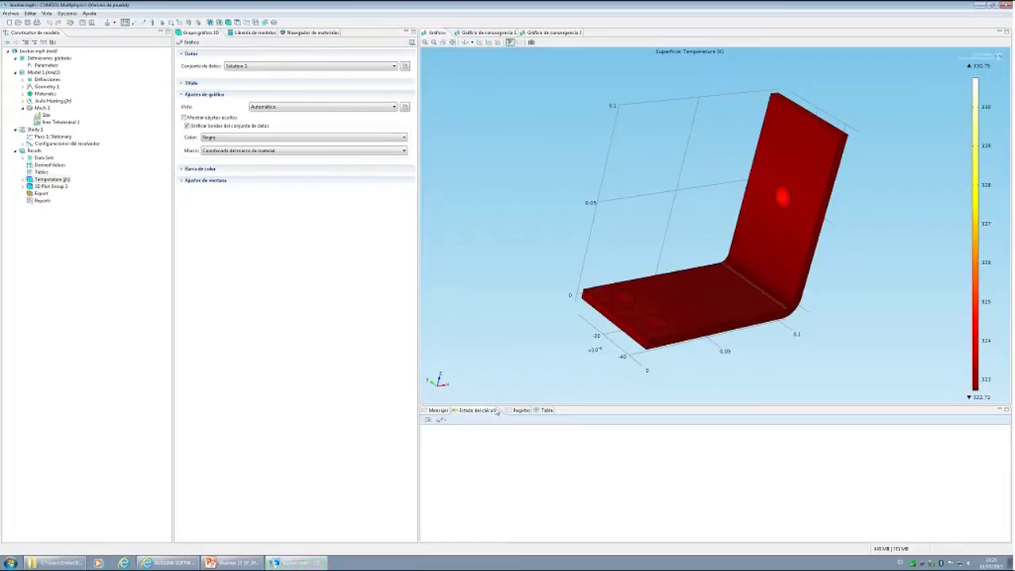
mouse_move(753, 267)
mouse_down()
mouse_move(738, 247)
mouse_move(757, 279)
mouse_up()
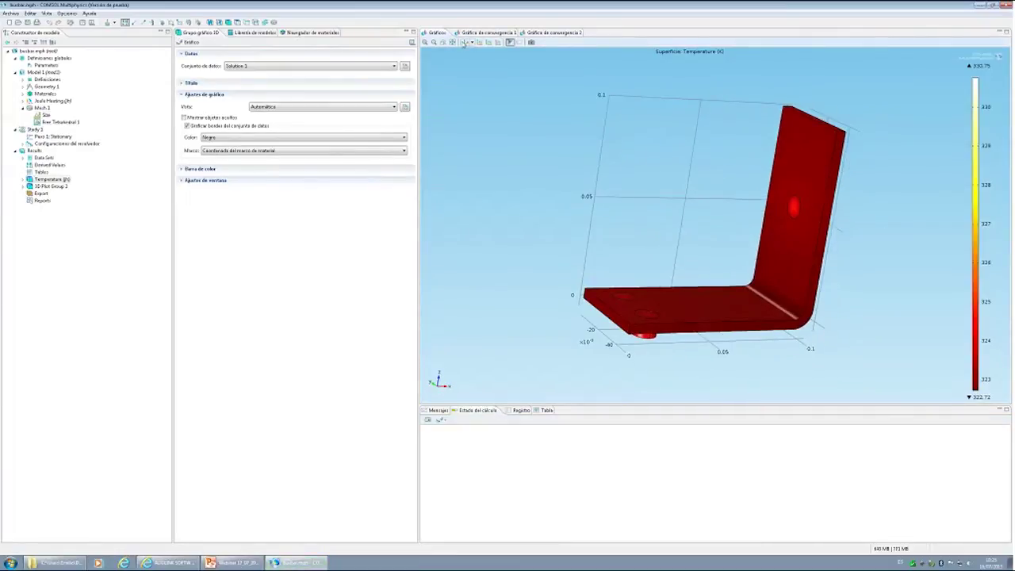
click(466, 43)
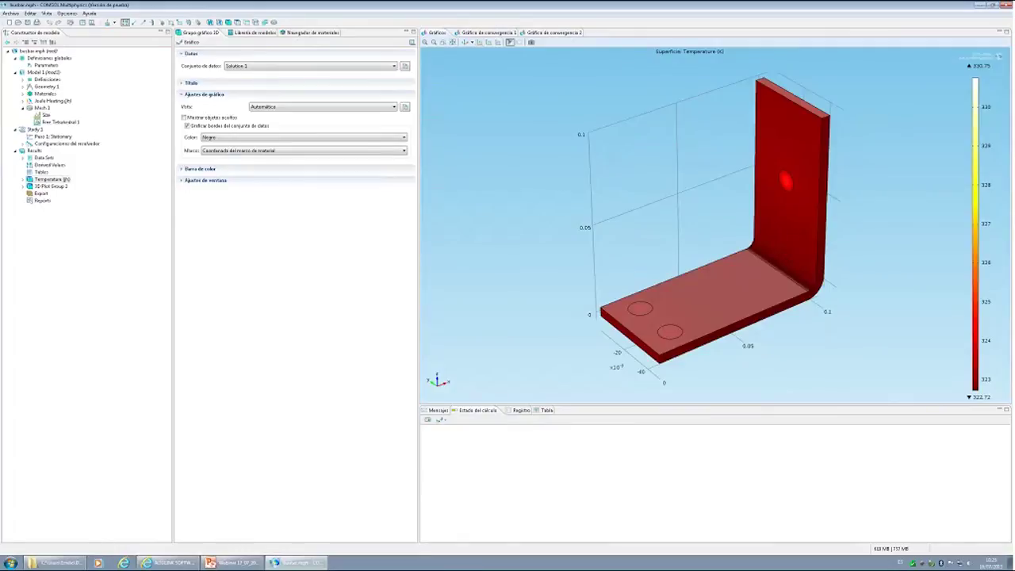
Display the current density plot of 3D Plot Group 2 and examine its surface colours and arrows from several angles
drag(786, 245, 764, 204)
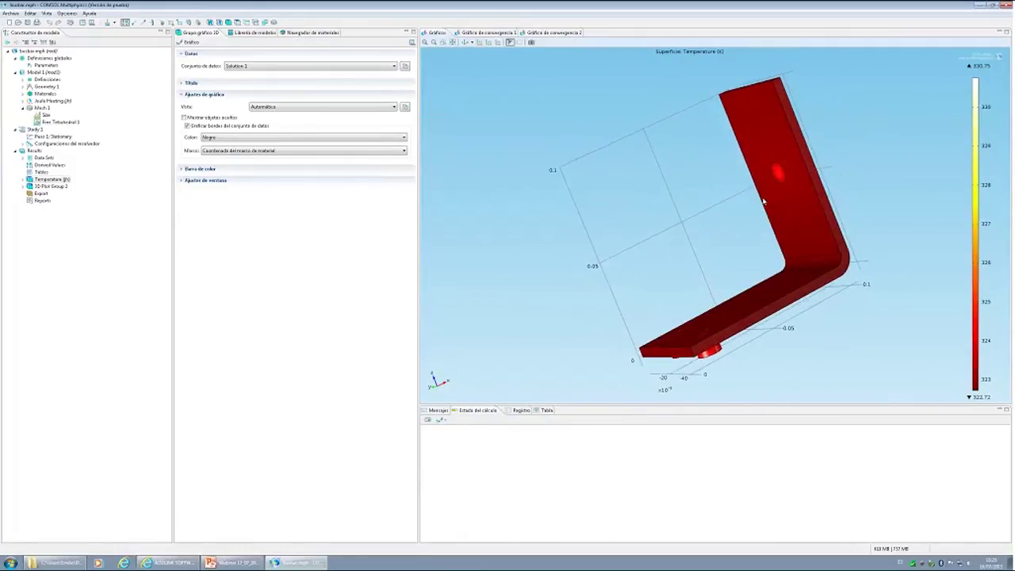
click(480, 44)
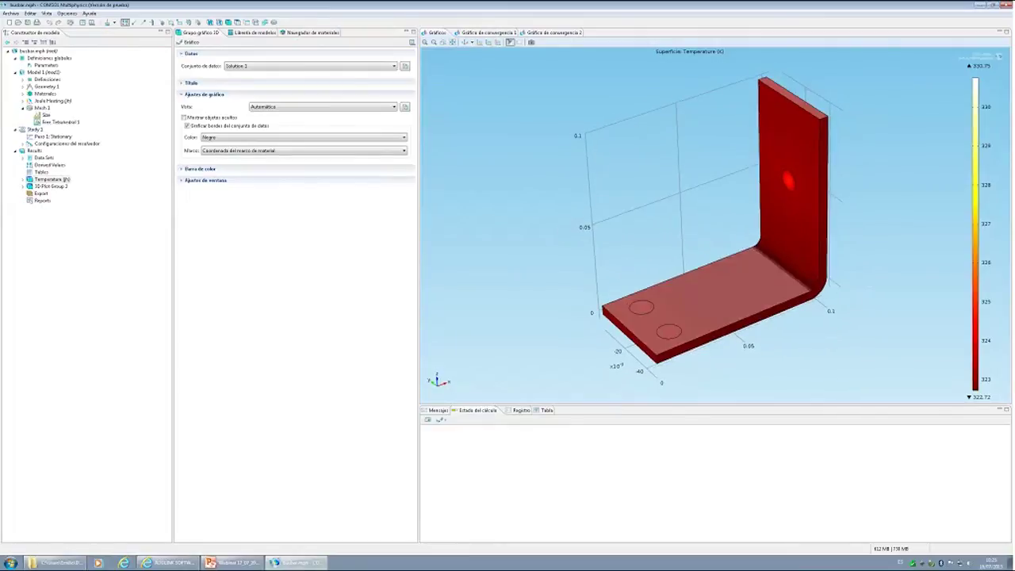
click(50, 185)
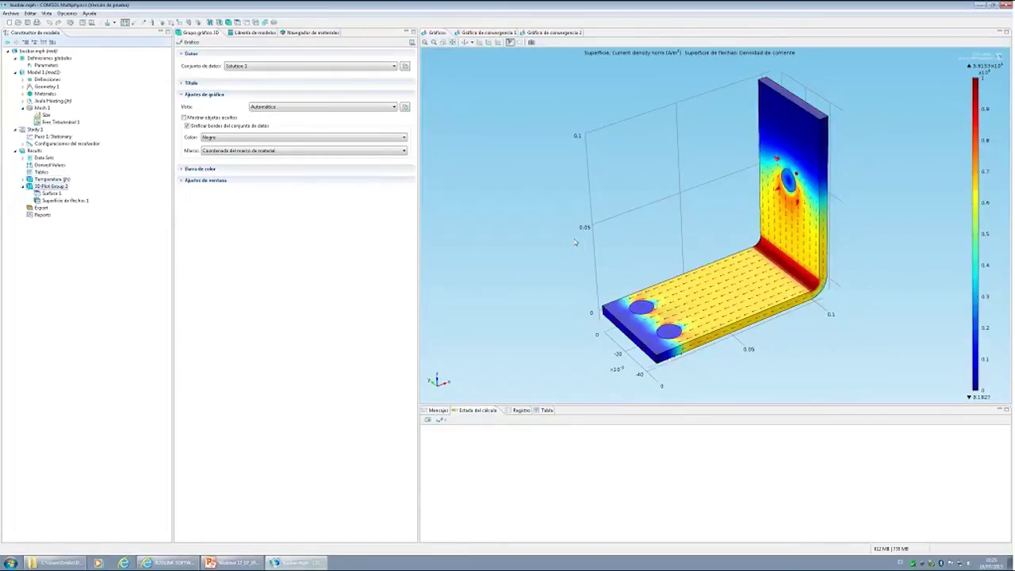
drag(576, 242, 749, 240)
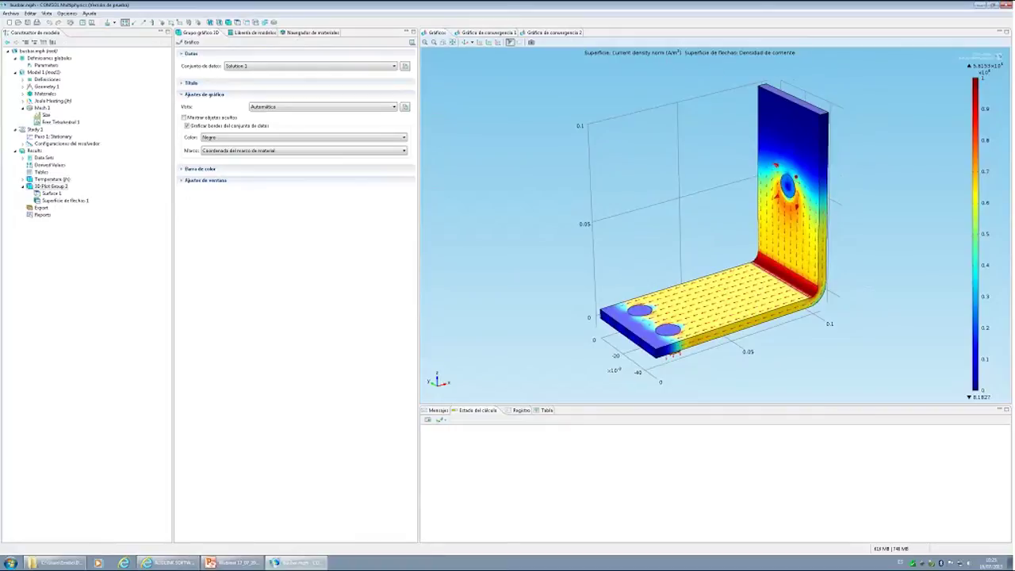
drag(811, 271, 793, 125)
drag(778, 159, 795, 255)
click(796, 255)
drag(831, 285, 793, 268)
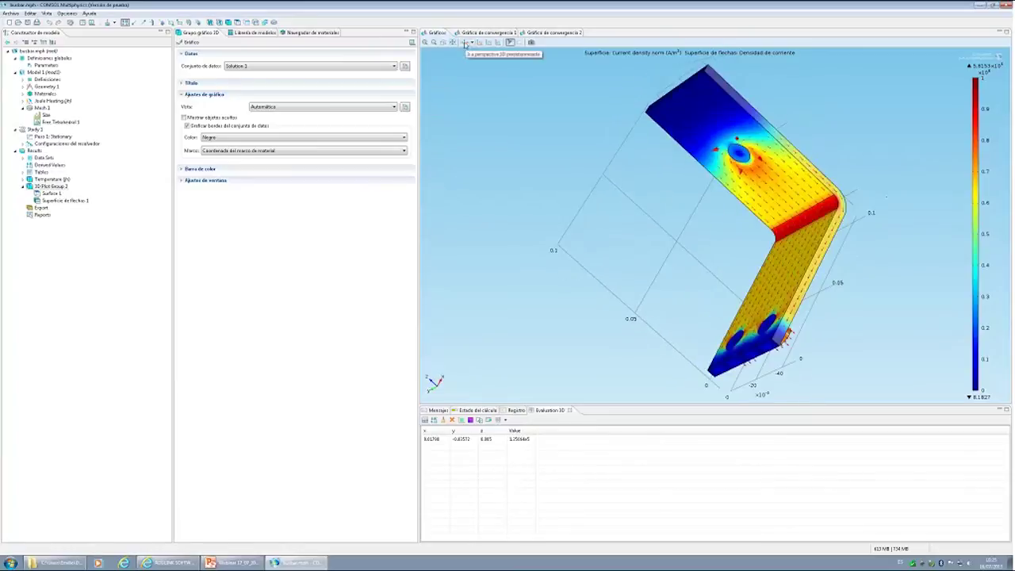
Restore the default 3D view and evaluate the current density at a point near the busbar's upper end
click(469, 44)
click(789, 130)
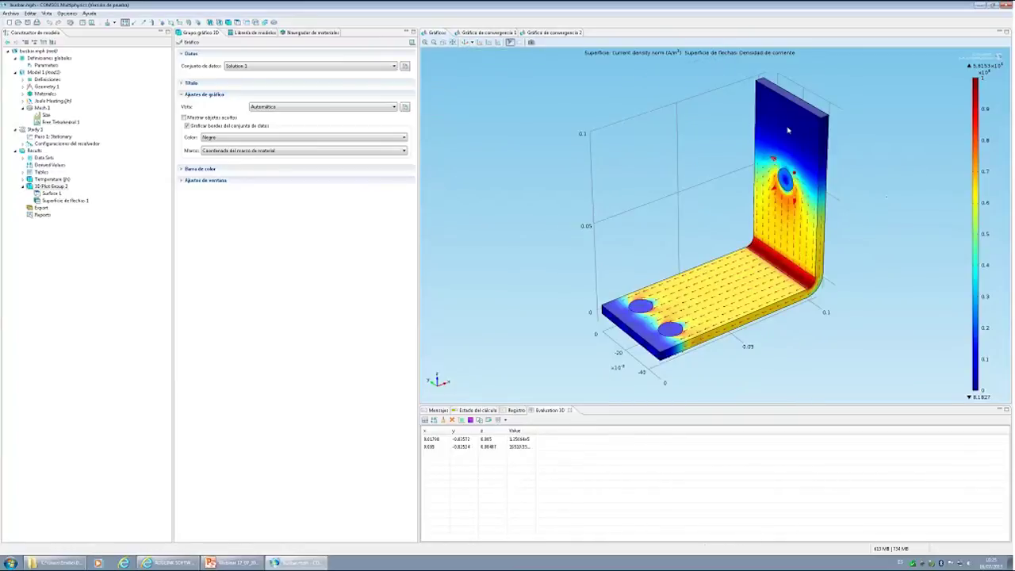
click(789, 130)
Evaluate the current density on the inner and outer sides of the busbar's bend, and return to the default 3D view
drag(739, 295, 742, 197)
click(443, 43)
drag(806, 253, 865, 303)
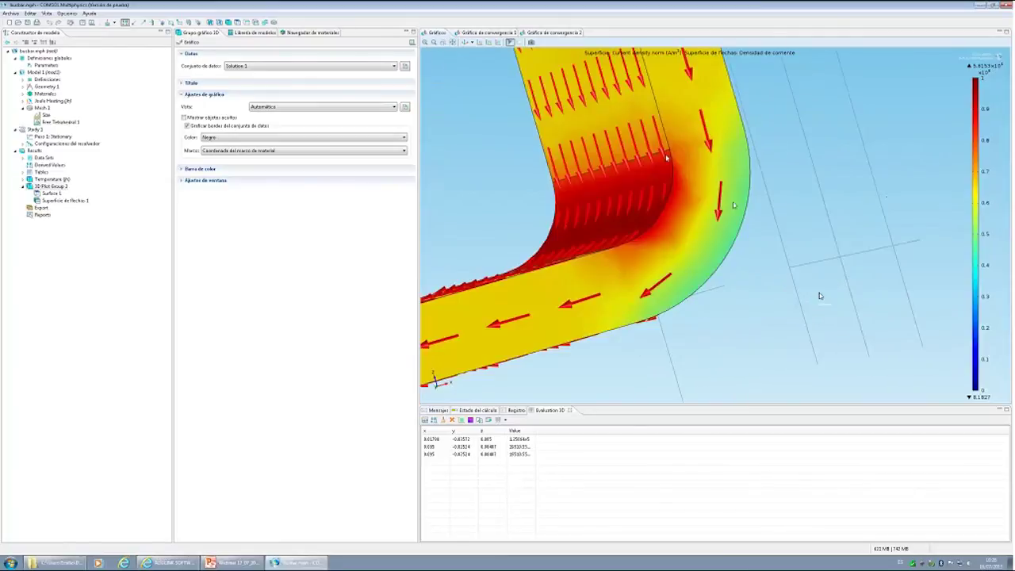
click(670, 205)
click(732, 234)
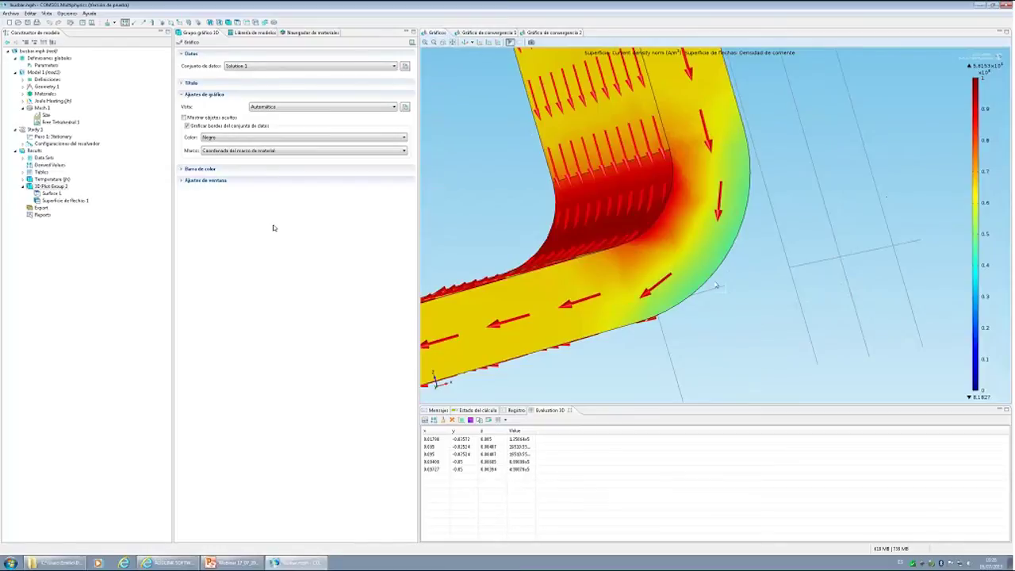
click(466, 43)
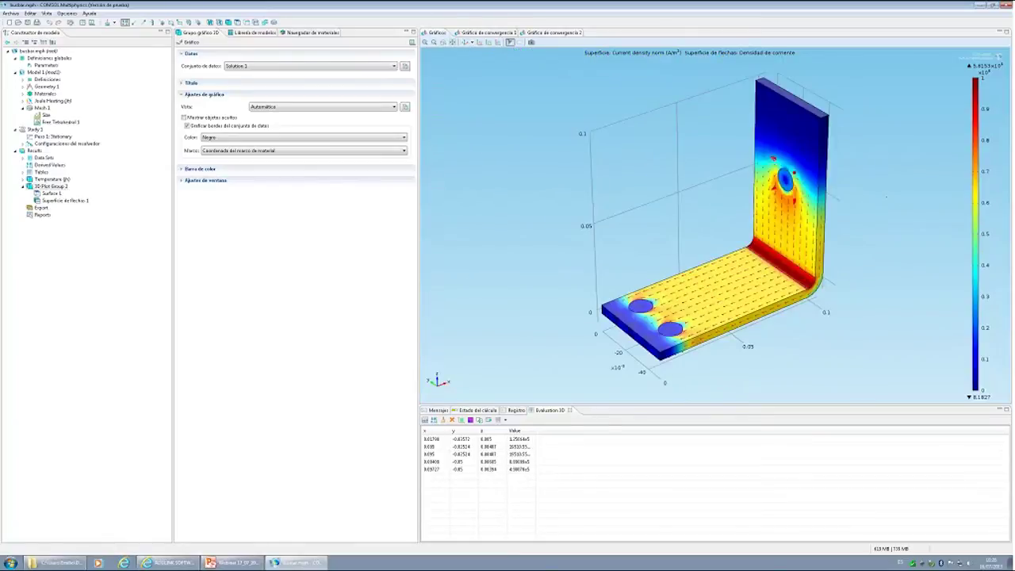
Review the Definitions, Geometry, Materials and Joule Heating nodes of Model 1, leaving only the Joule Heating branch expanded
click(23, 100)
click(23, 93)
click(23, 86)
click(23, 80)
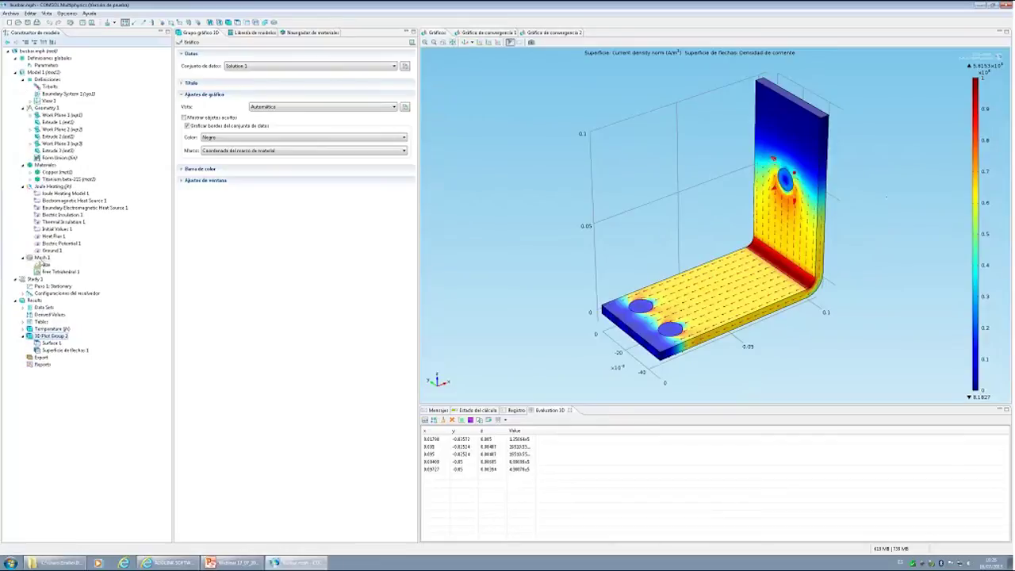
click(23, 165)
click(23, 109)
click(23, 80)
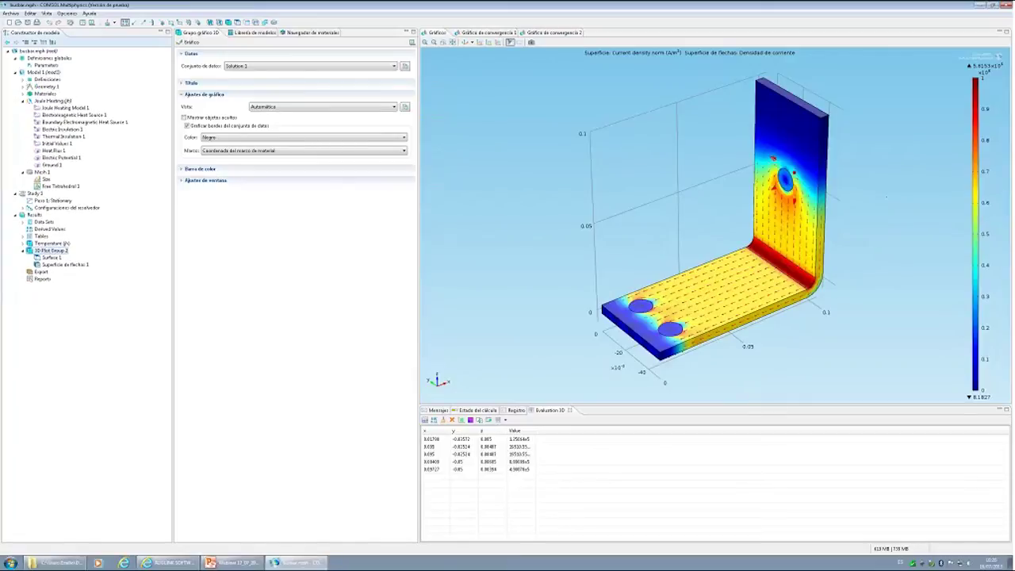
Switch to the PowerPoint webinar presentation, start the slide show at Resultados and advance to the thermal expansion slide
click(236, 562)
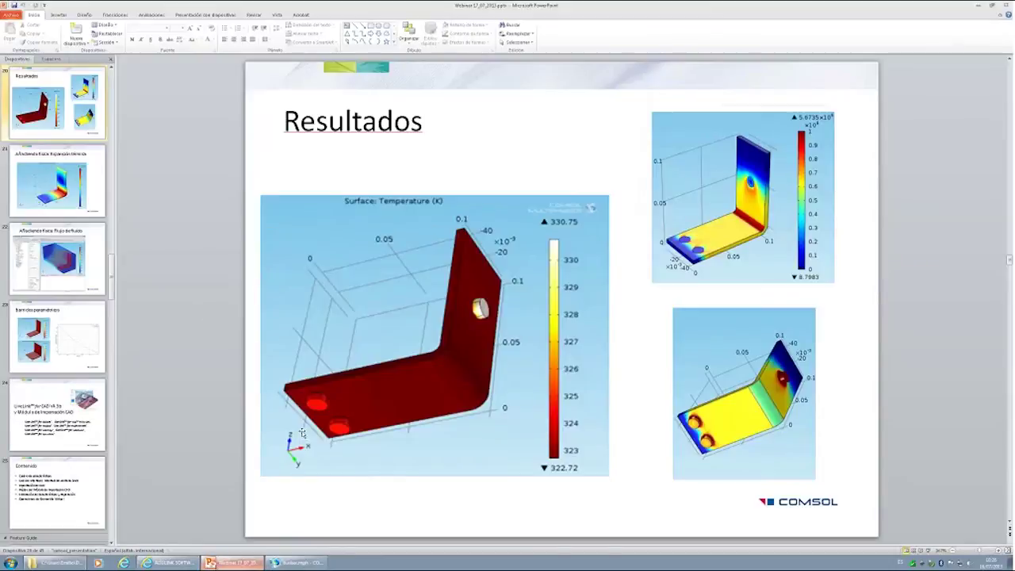
click(926, 553)
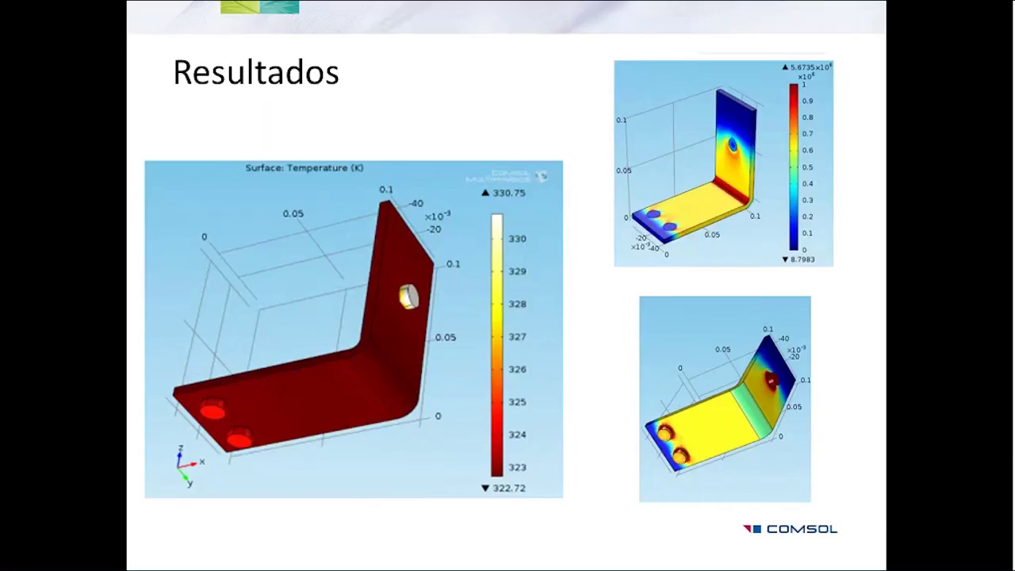
key(Right)
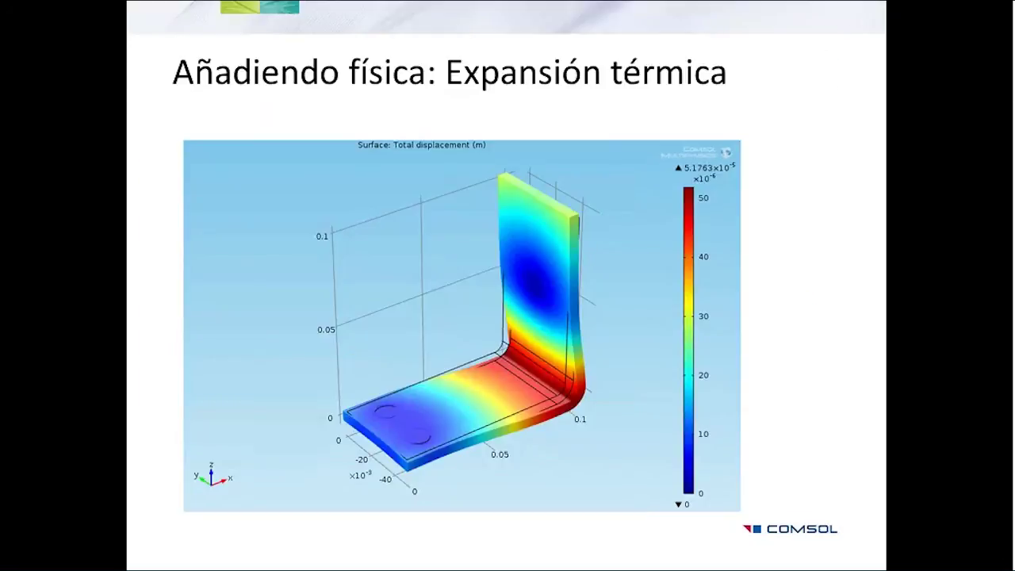
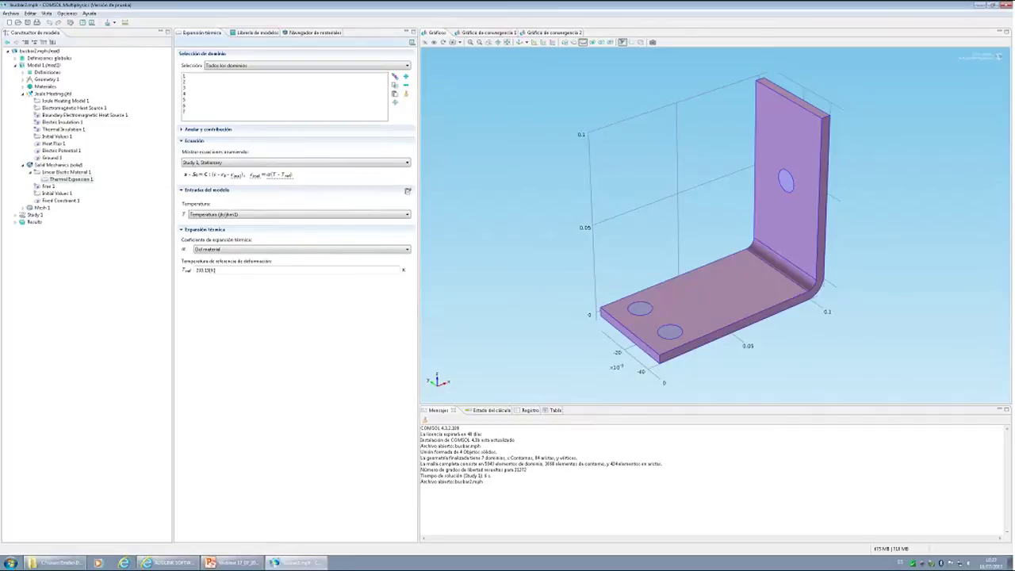
Review the Solid Mechanics, Mesh 1 and Study 1 nodes of busbar2.mph and compute the study
click(49, 174)
click(52, 180)
click(34, 208)
click(23, 208)
double_click(30, 230)
click(191, 43)
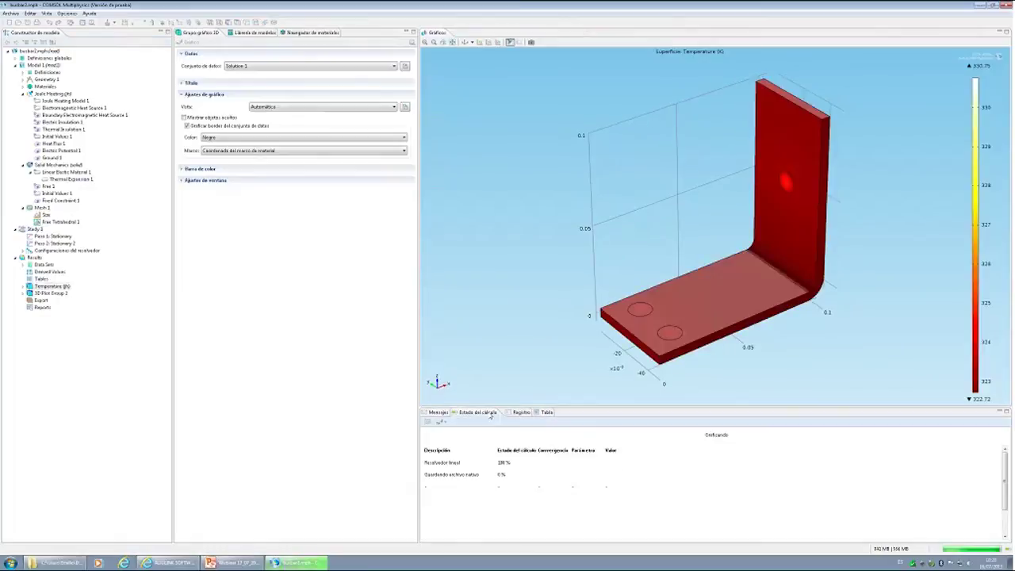
Display the total displacement plot of 3D Plot Group 2, reveal its Deformation node and examine the deformed busbar from several angles
mouse_move(784, 259)
mouse_down()
mouse_move(753, 222)
mouse_move(738, 237)
mouse_move(768, 263)
mouse_up()
click(34, 294)
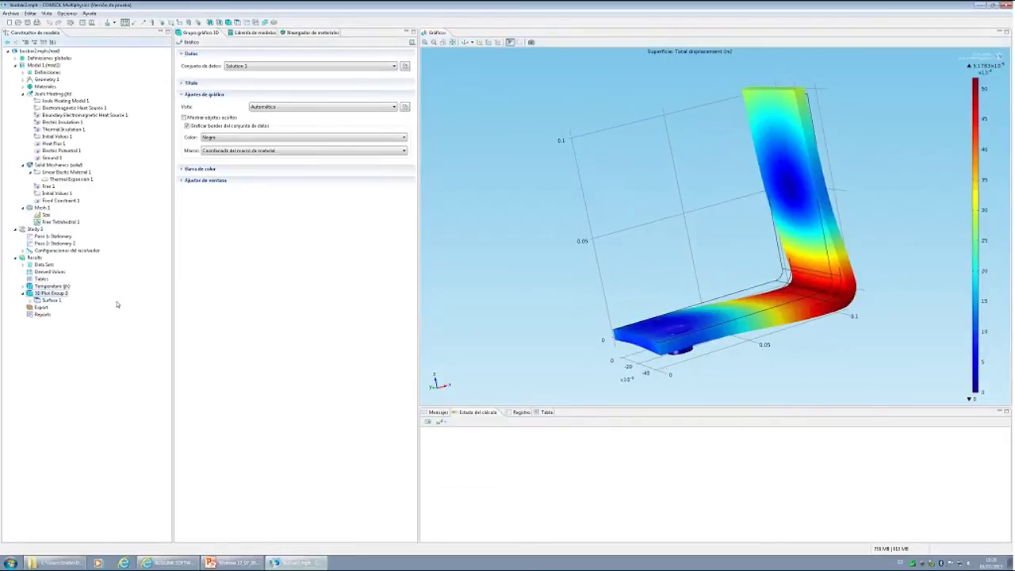
drag(704, 282, 791, 202)
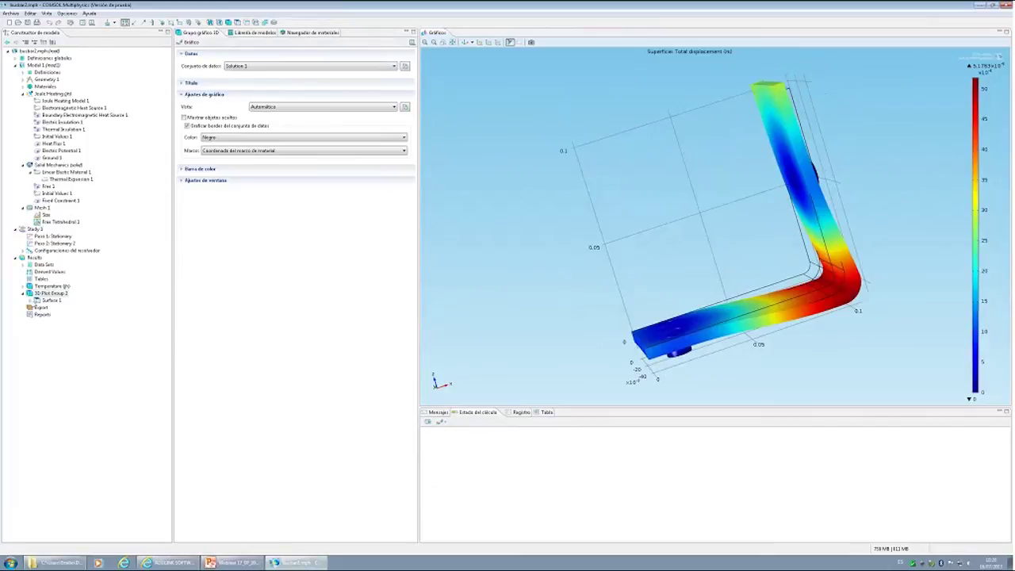
click(30, 301)
drag(791, 129, 839, 183)
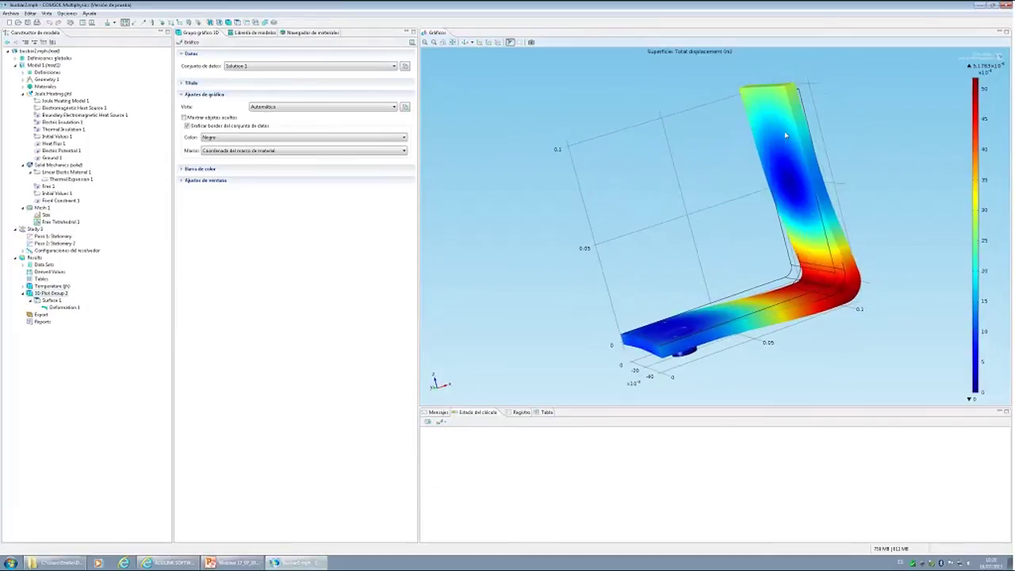
drag(839, 183, 830, 240)
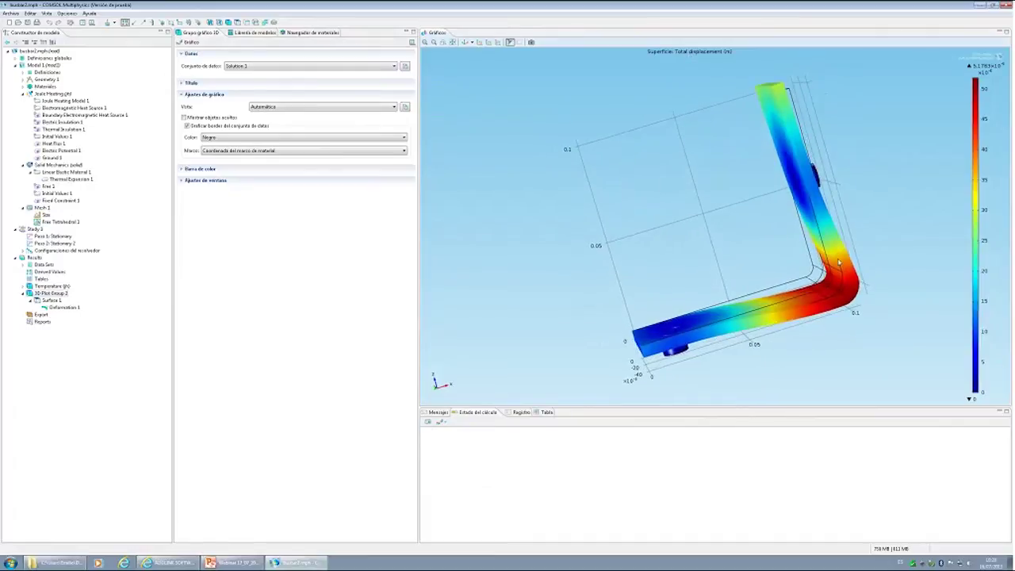
drag(851, 294, 846, 247)
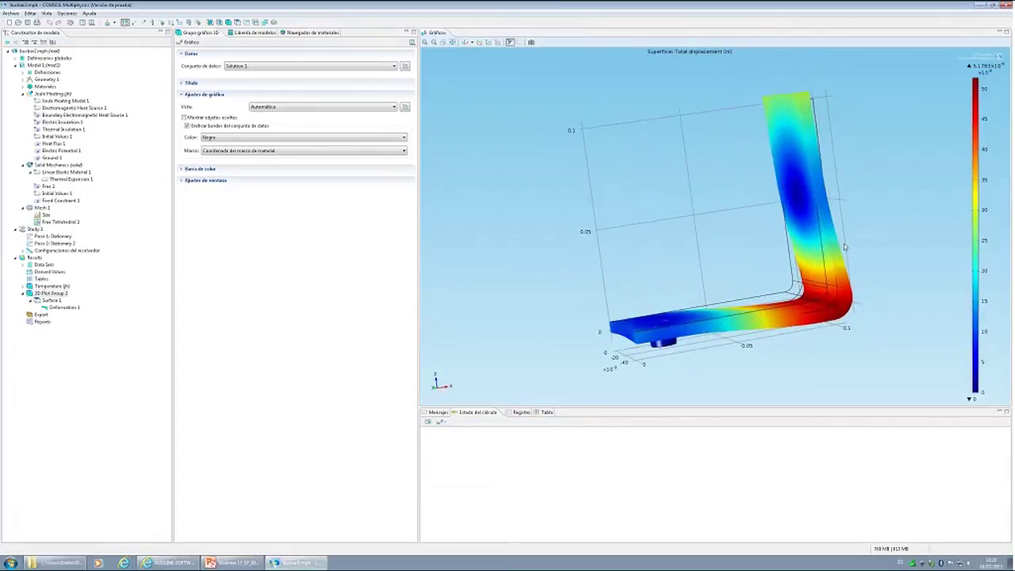
drag(845, 246, 837, 273)
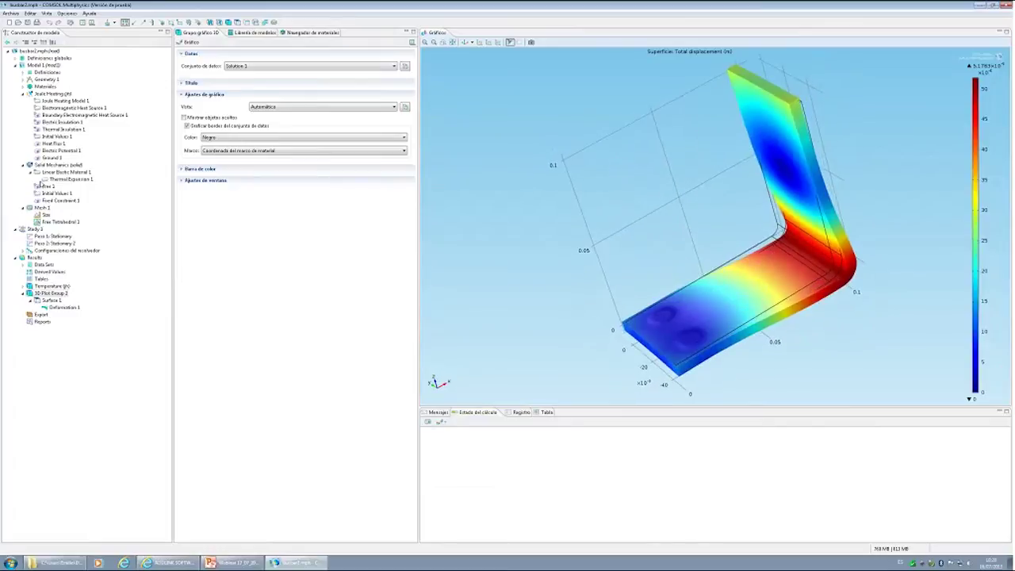
Examine the Solid Mechanics equation and the Thermal Expansion 1 settings, and restore the default 3D view
click(28, 167)
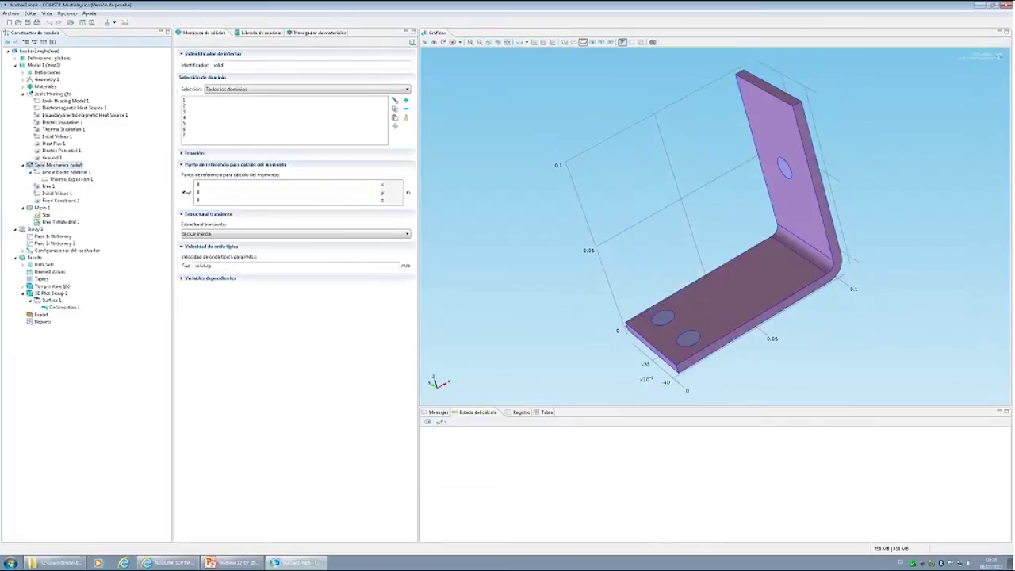
click(193, 154)
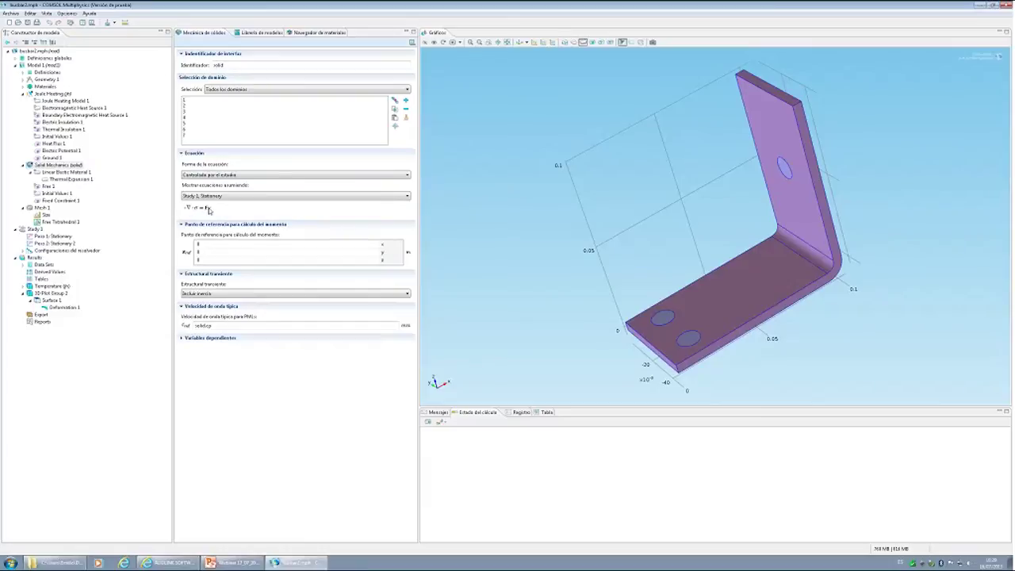
click(70, 179)
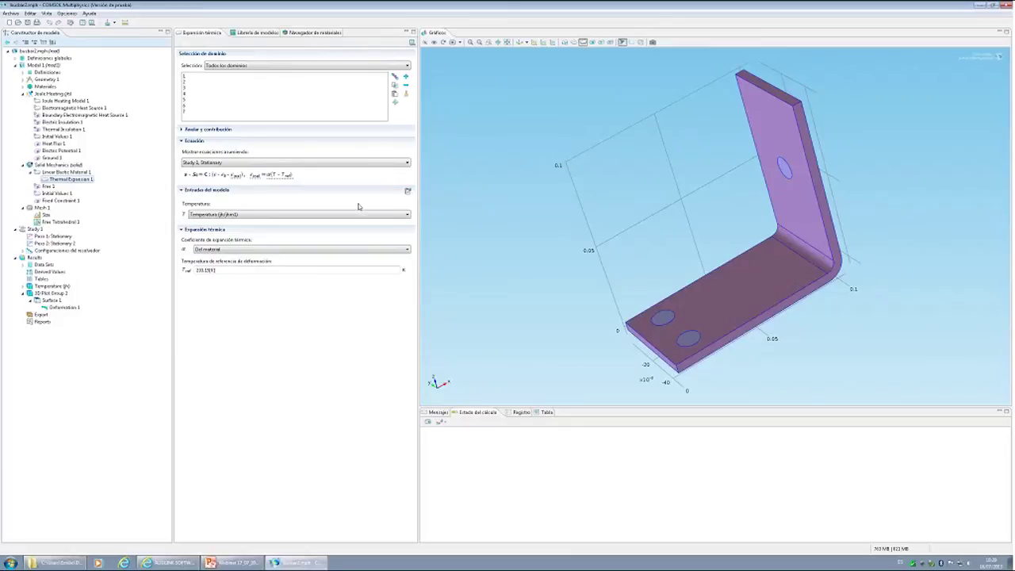
click(520, 42)
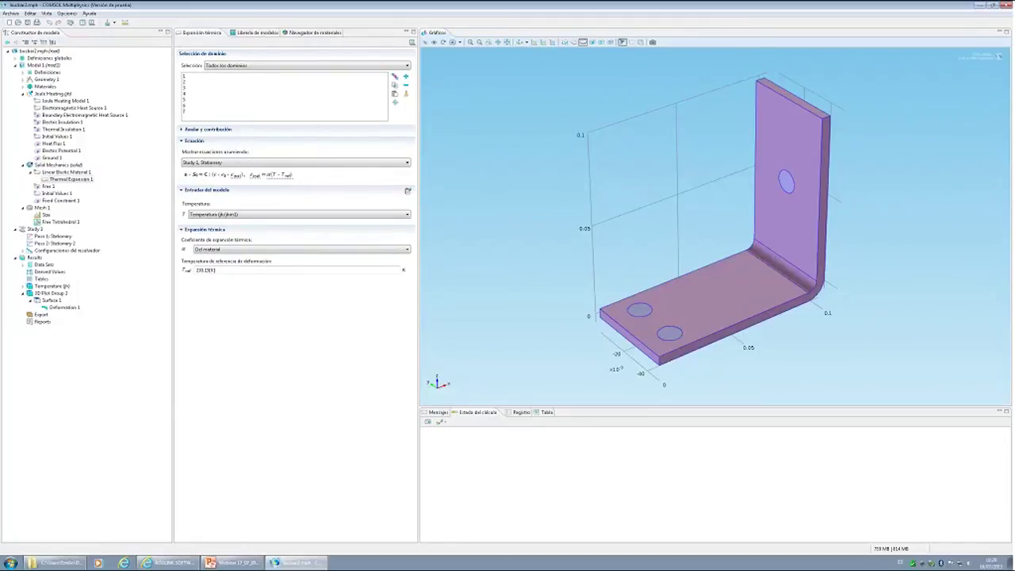
Open the model file busbar3.mph without saving the changes to busbar2.mph
click(18, 23)
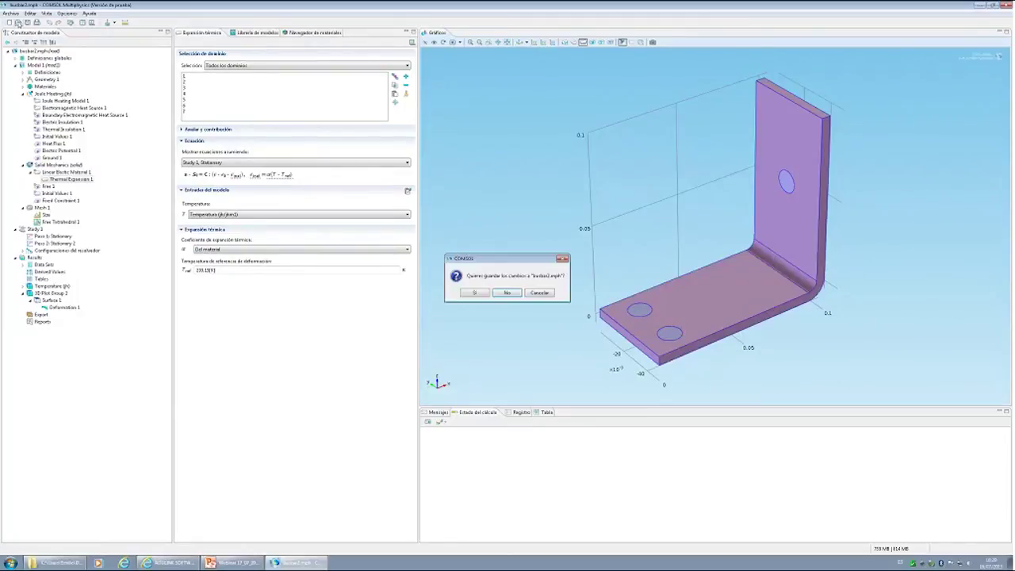
click(507, 292)
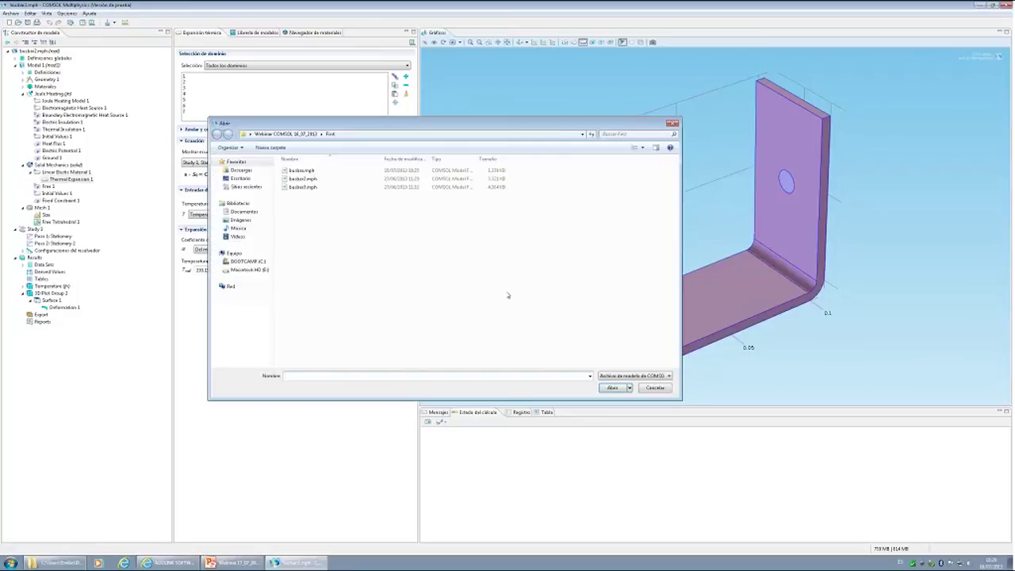
click(302, 187)
double_click(303, 189)
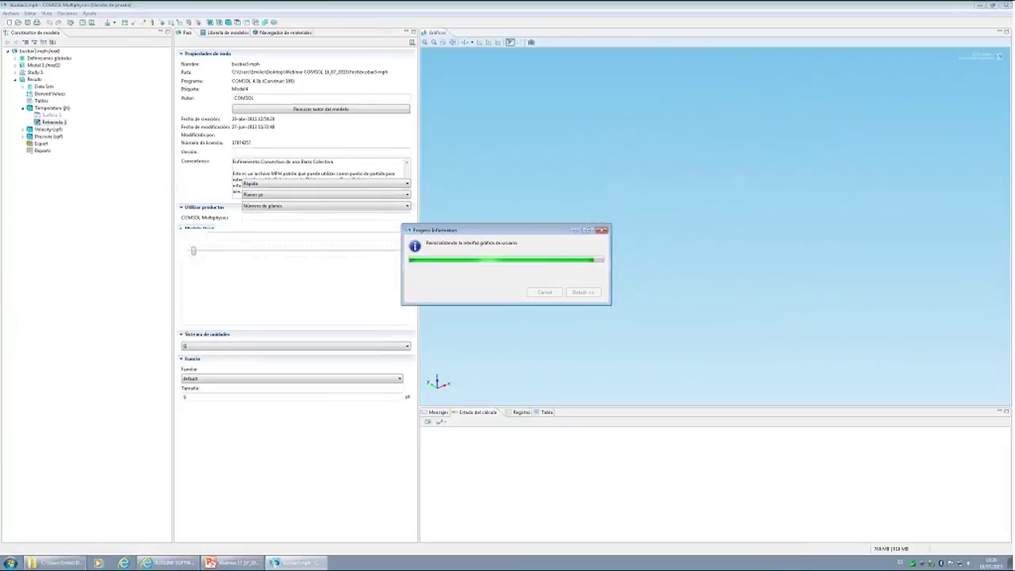
Expand Model 1 and Study 1, and reveal the conditions under the Joule Heating and Laminar Flow interfaces
click(15, 65)
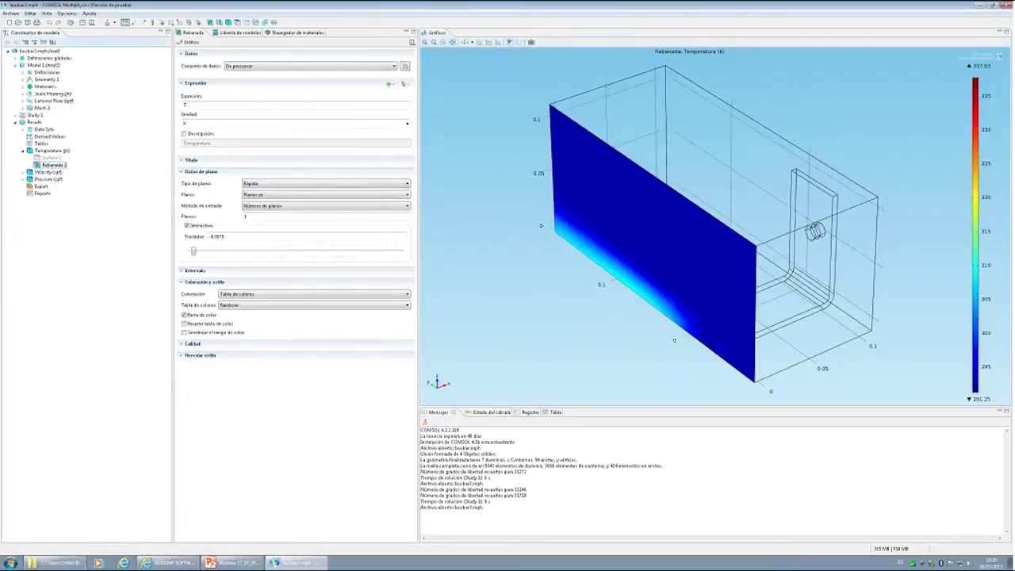
click(16, 116)
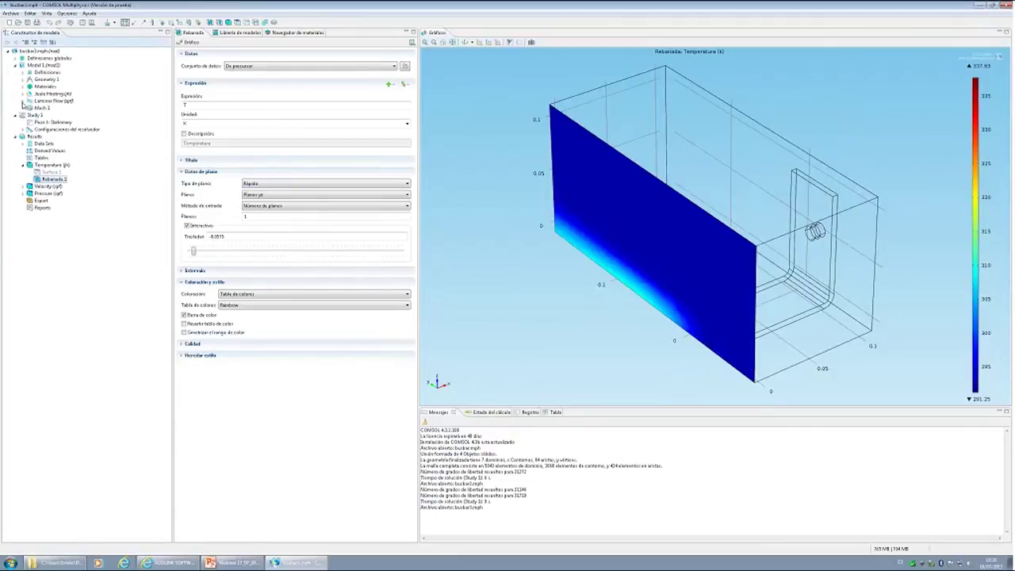
click(23, 100)
click(23, 94)
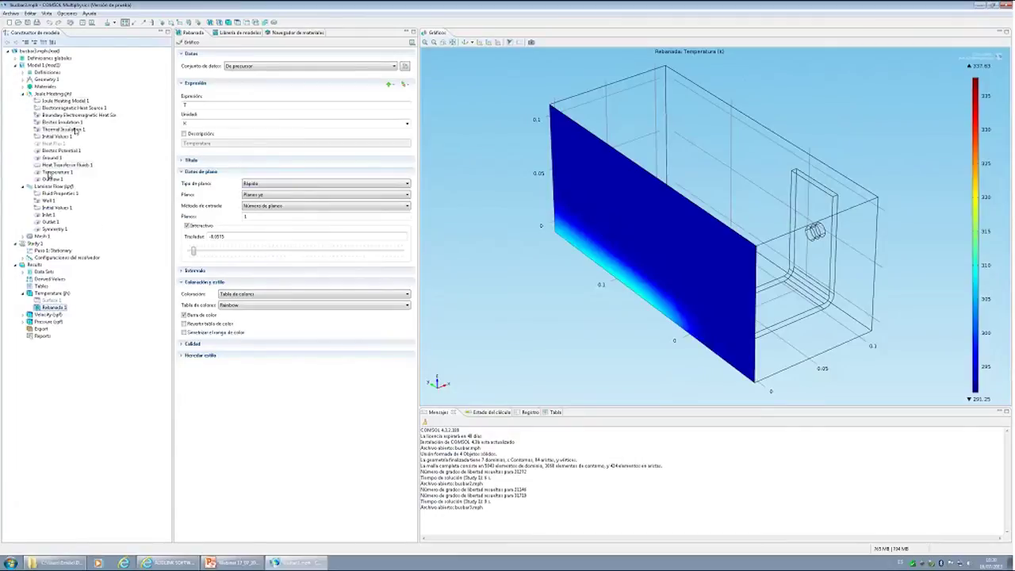
Examine the Laminar Flow settings and its air domain with transparency enabled to see the busbar inside
click(58, 188)
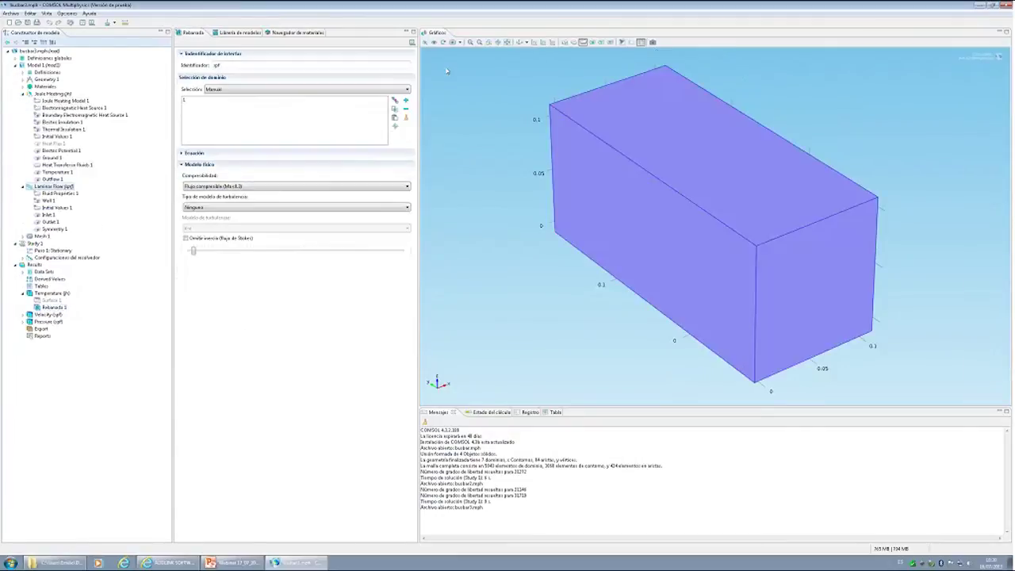
click(632, 42)
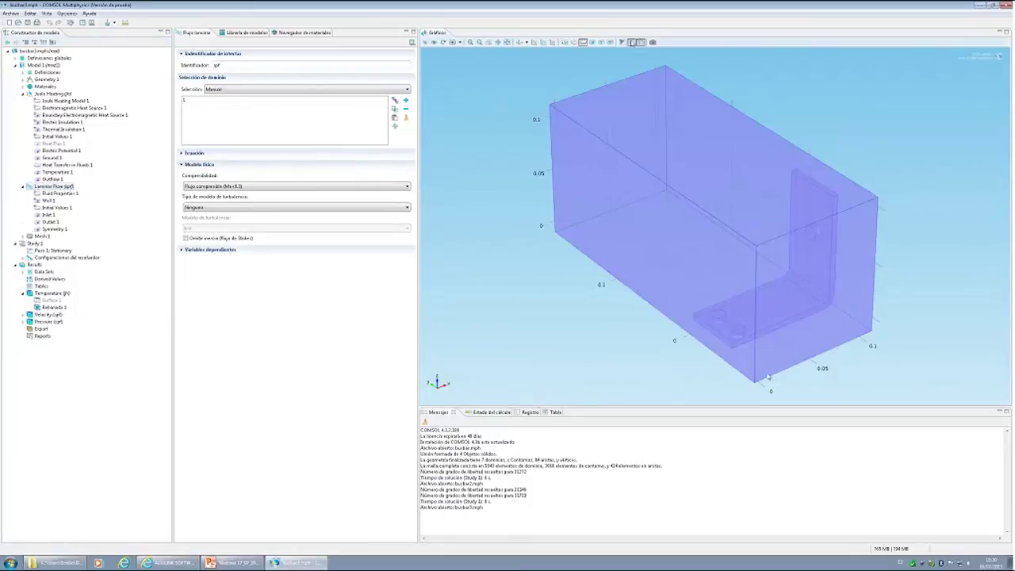
drag(768, 377, 772, 291)
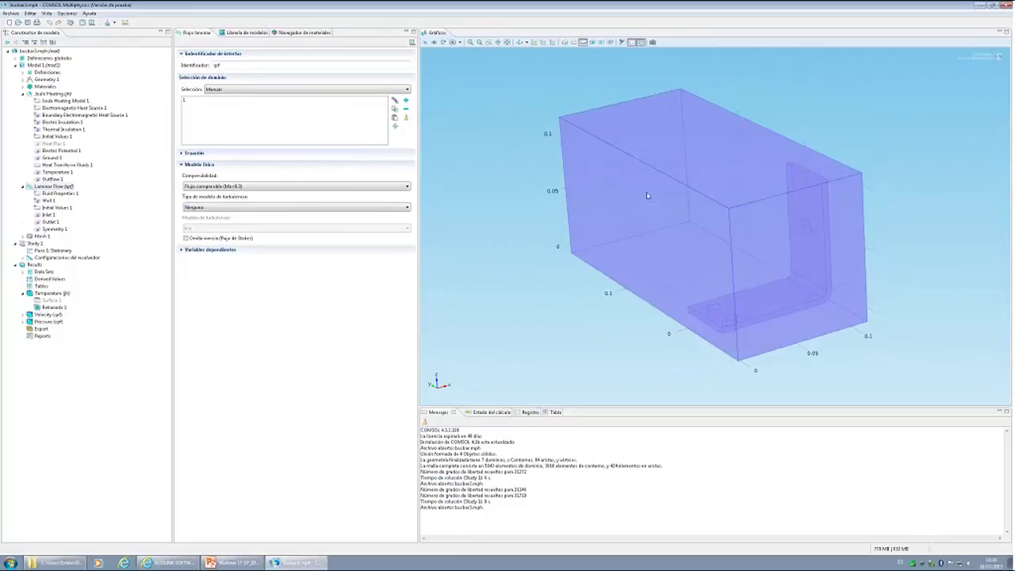
Examine the Laminar Flow domain and settings, and expand the Materials node to list the model's materials
drag(753, 226, 780, 244)
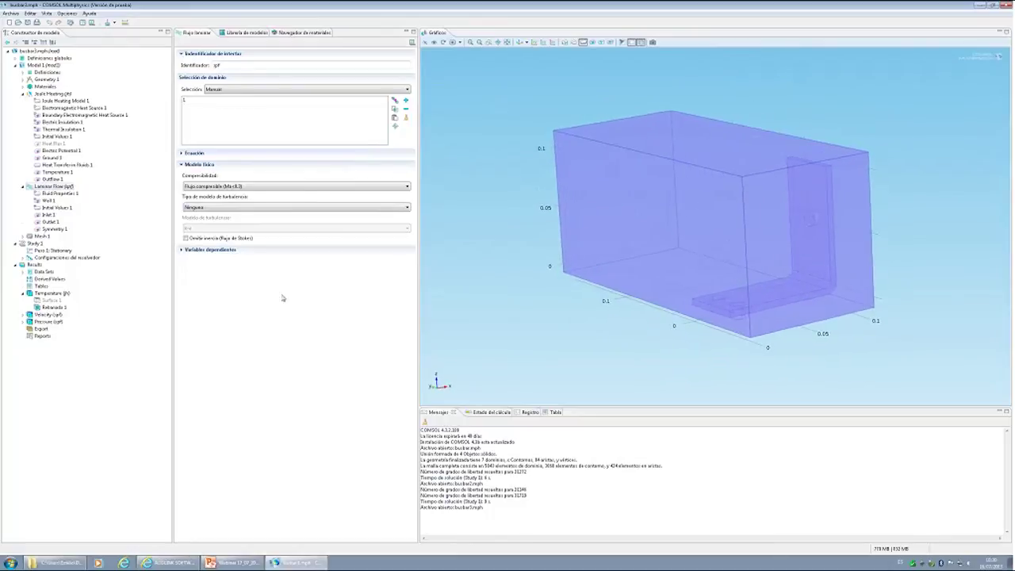
click(55, 194)
click(51, 187)
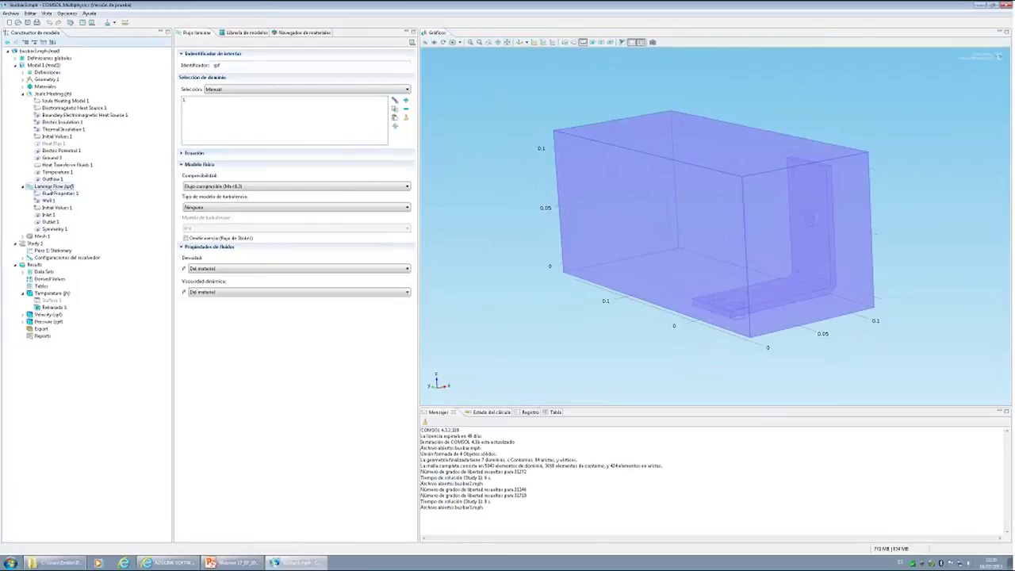
click(22, 87)
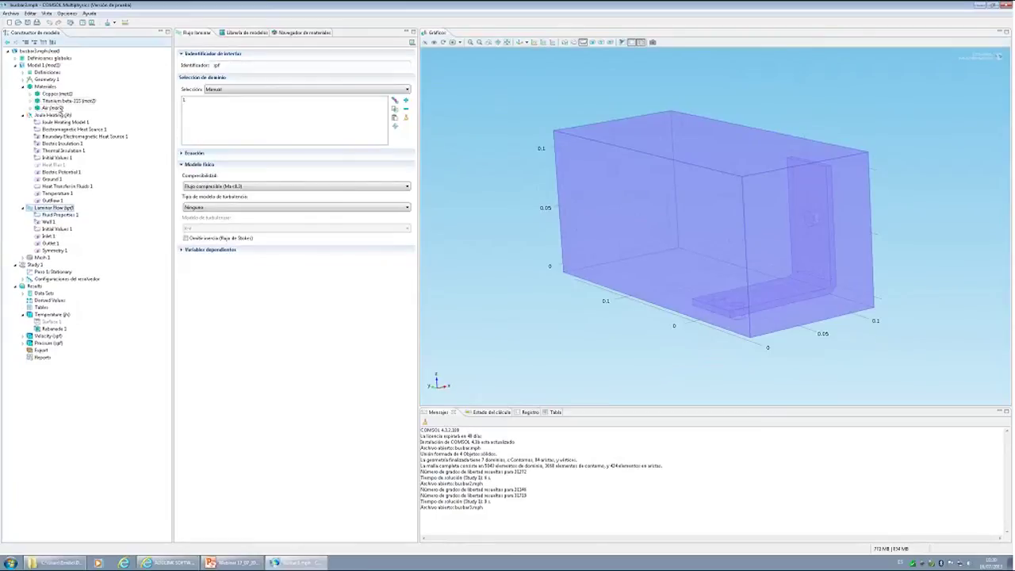
click(619, 247)
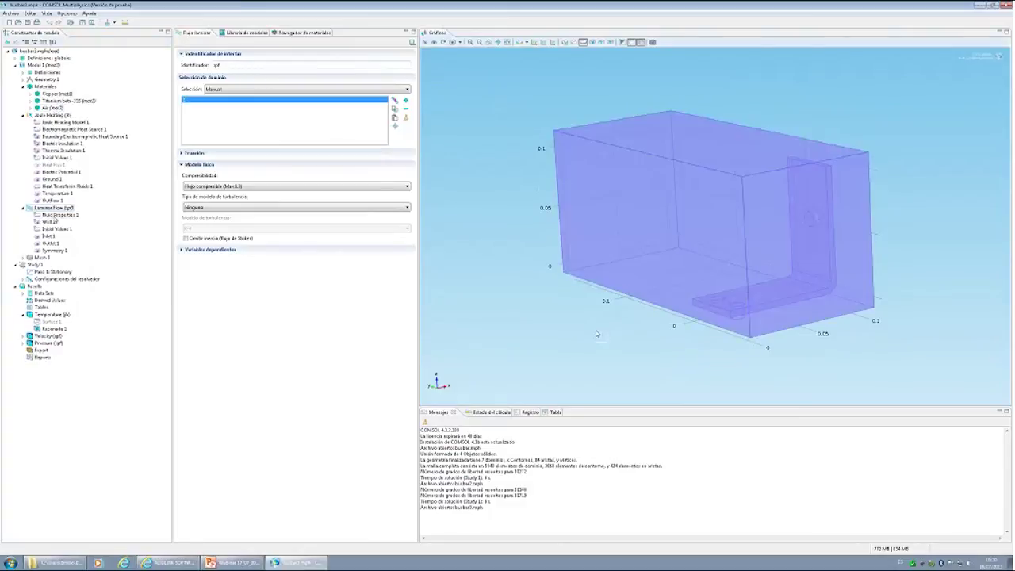
Examine the Laminar Flow settings of Fluid Properties 1, Inlet 1 and Outlet 1 with their selected domains and boundaries
click(60, 214)
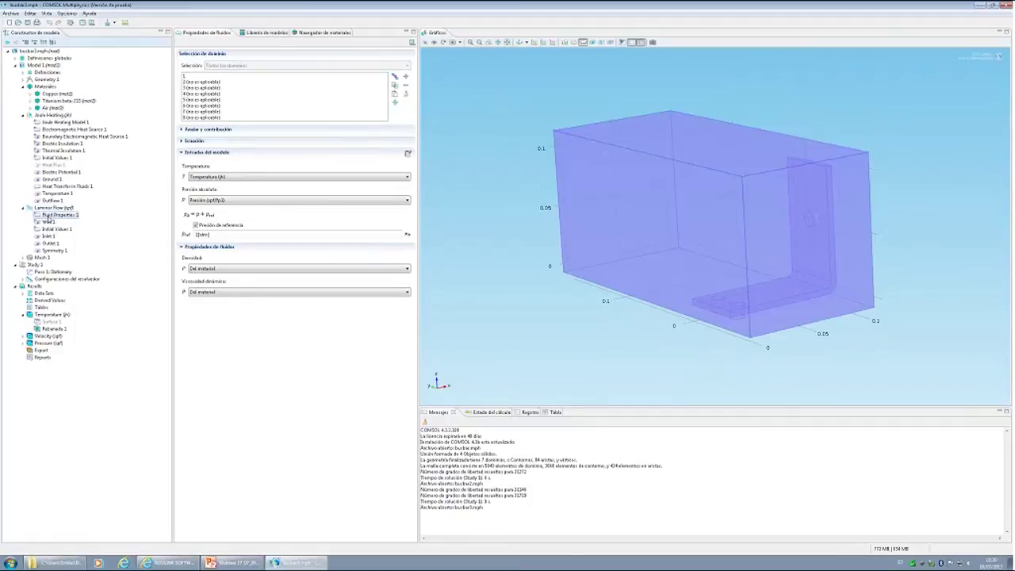
click(47, 237)
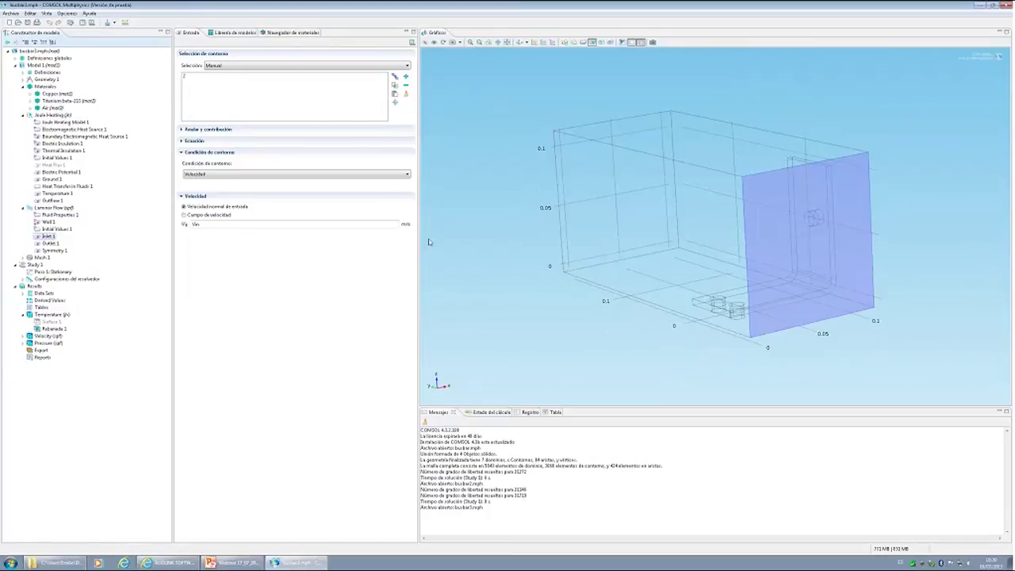
click(46, 243)
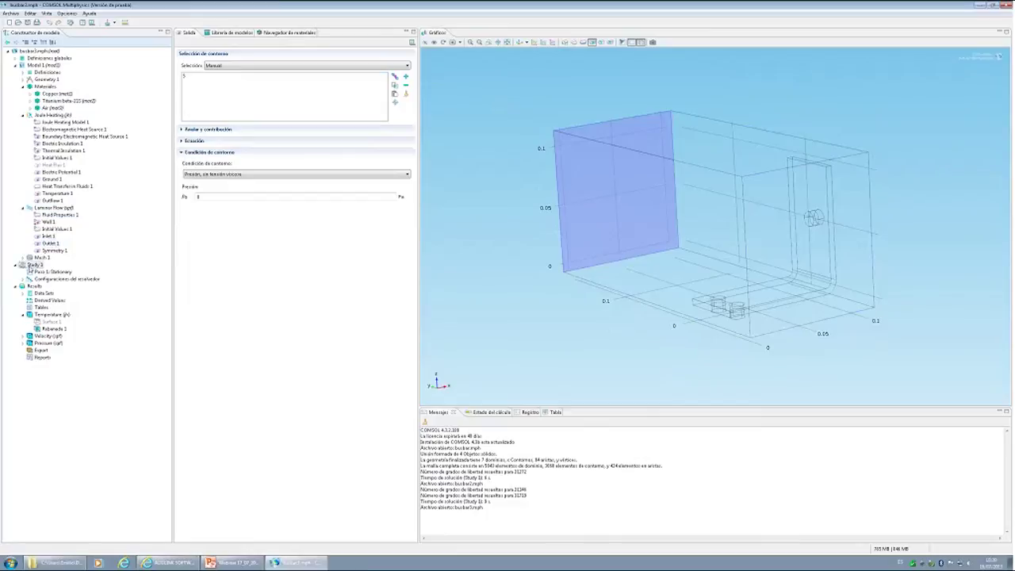
Compute Study 1, enlarge the area below the graphics and display the solver progress there
click(35, 265)
click(193, 43)
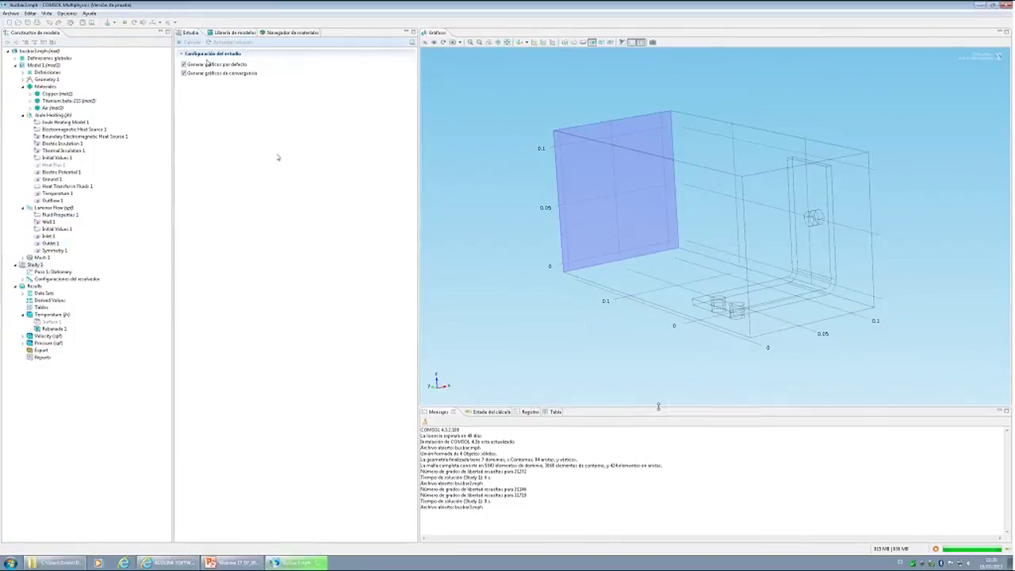
drag(658, 406, 651, 362)
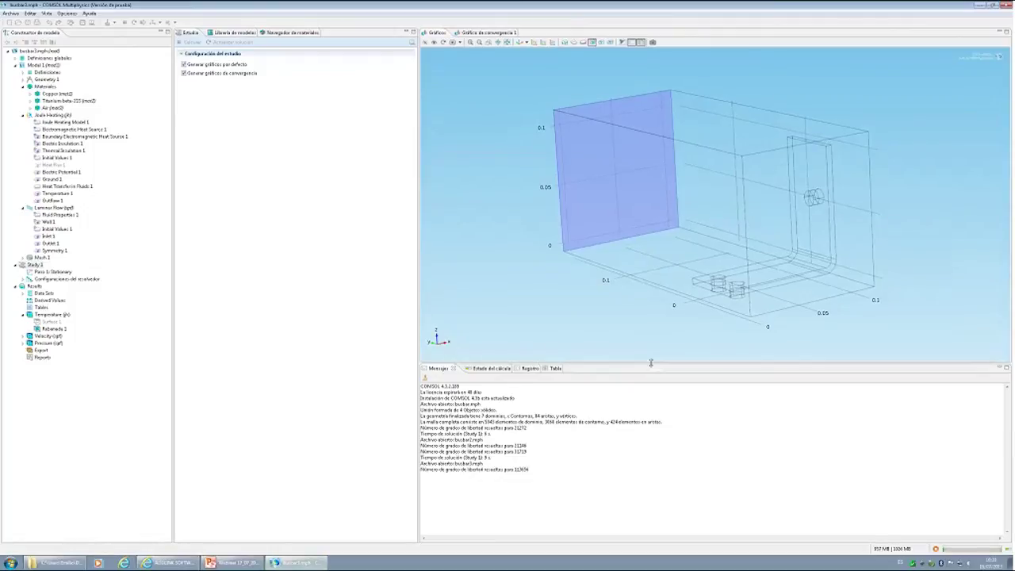
click(485, 369)
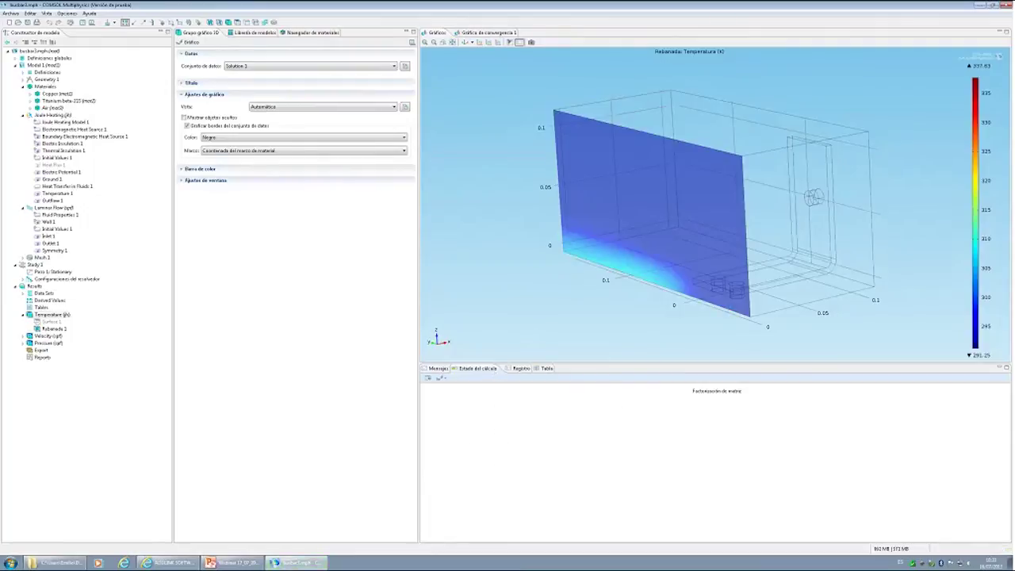
Display the Velocity and Pressure result plots, and examine the pressure contours in the default 3D view
click(30, 336)
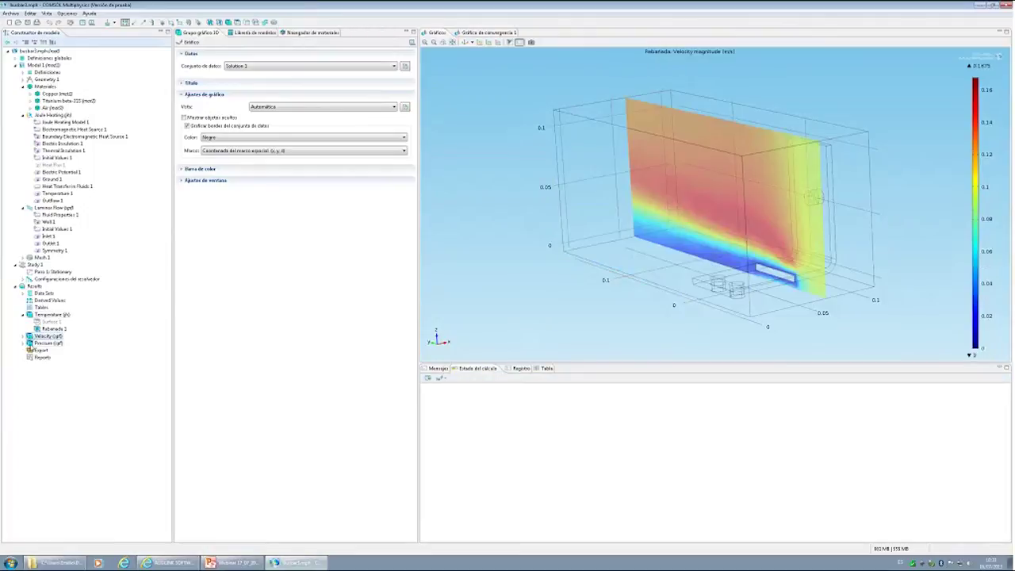
click(40, 343)
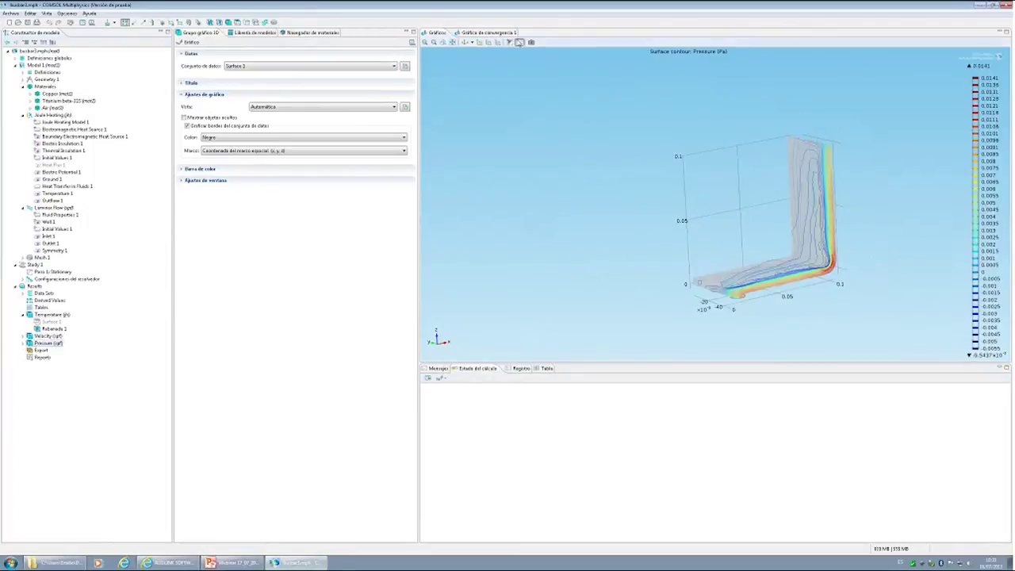
click(466, 44)
mouse_move(684, 220)
mouse_down()
mouse_move(664, 197)
mouse_move(682, 203)
mouse_up()
Return to the Velocity plot, expand it and open the settings of its Slice 1
click(47, 336)
drag(592, 288, 600, 262)
click(23, 337)
click(48, 344)
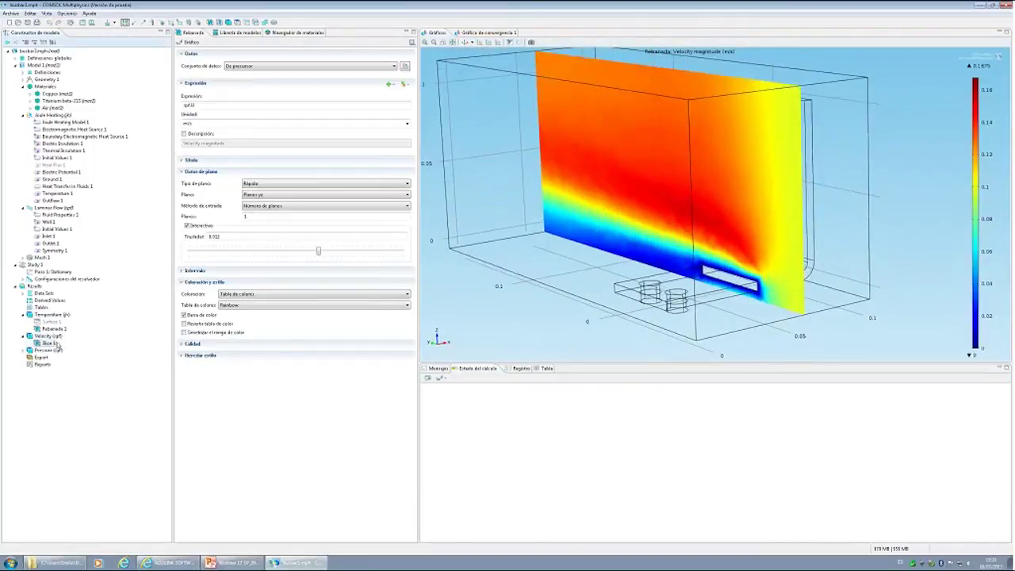
Shift the velocity slice to one end of the air box and on to the opposite end through the busbar's upright plate, comparing the flow in yz and 3D views
click(466, 43)
drag(747, 228, 695, 179)
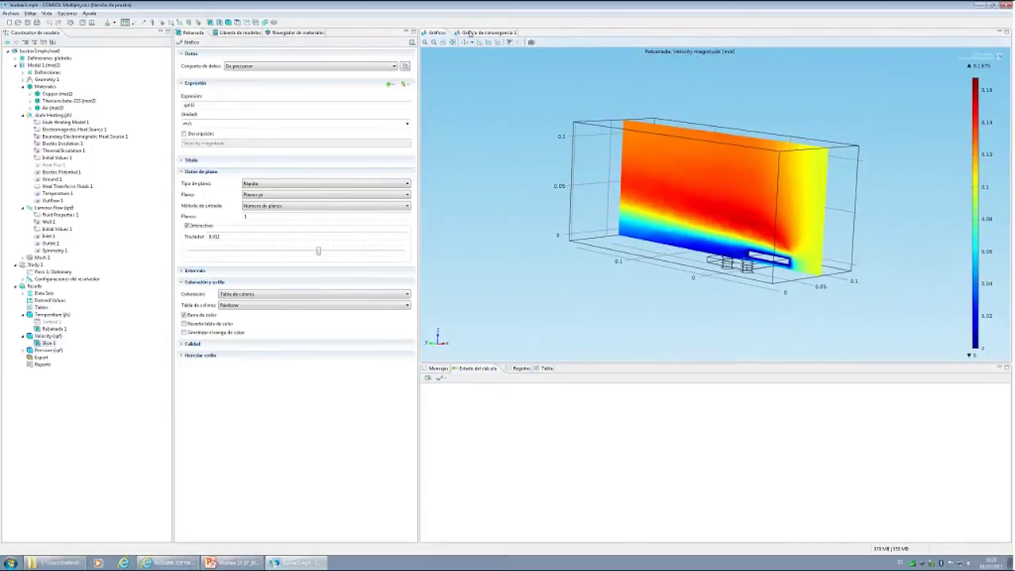
click(501, 45)
click(492, 45)
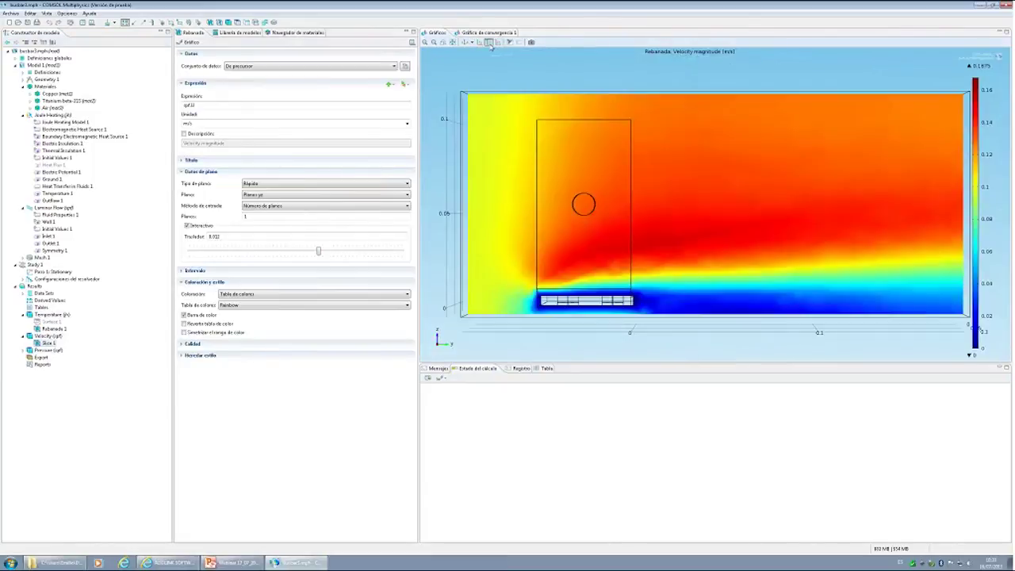
click(490, 44)
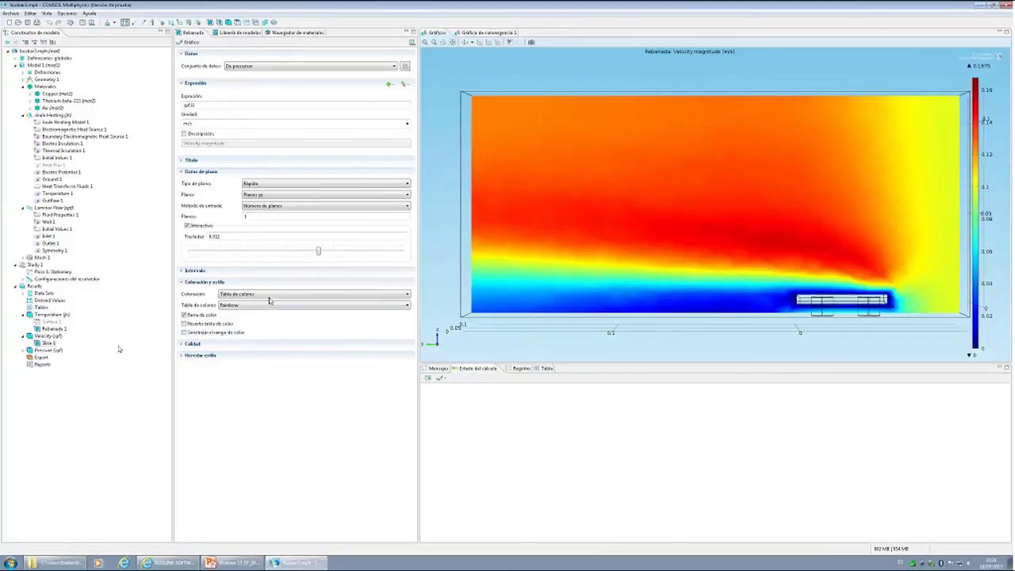
drag(318, 252, 189, 265)
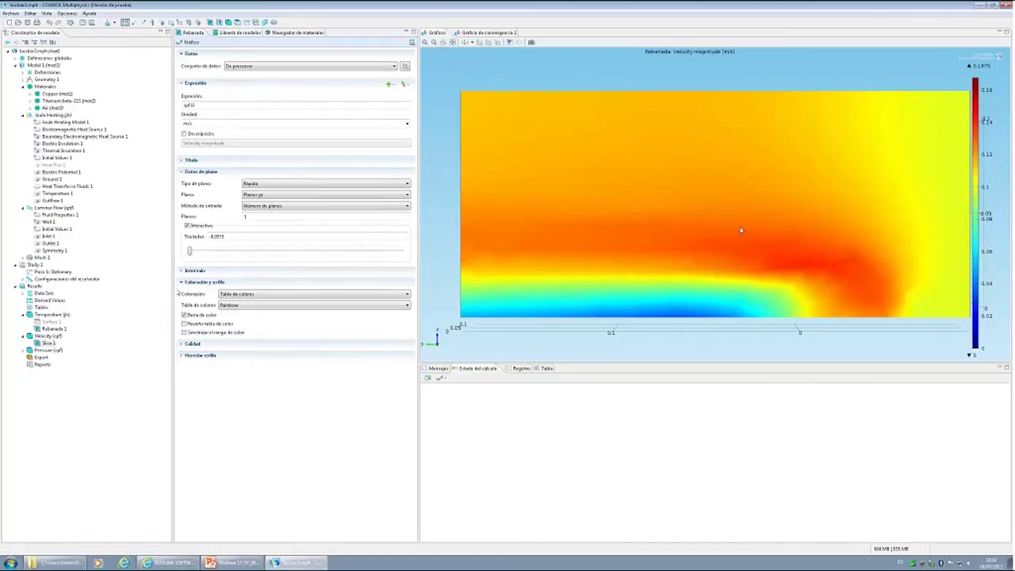
drag(190, 252, 410, 286)
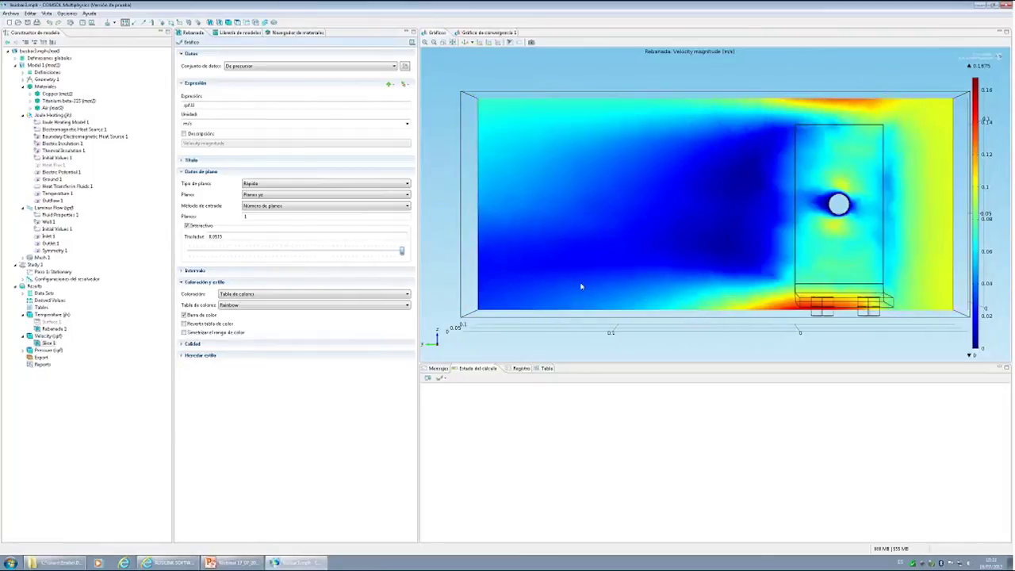
drag(868, 265, 794, 300)
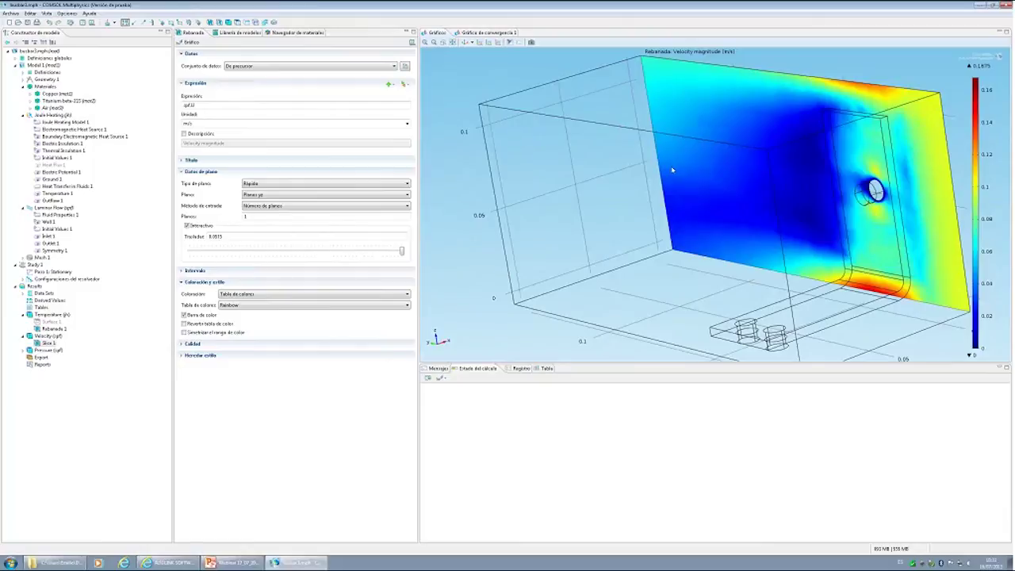
click(466, 43)
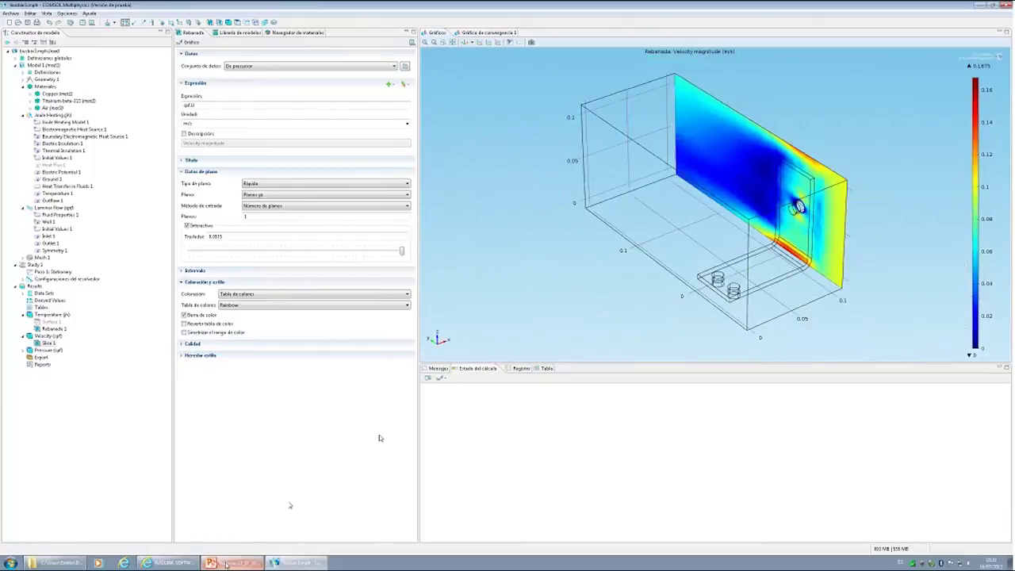
Switch to the PowerPoint presentation, start the slide show and review the Resultados and Expansión térmica slides
click(228, 565)
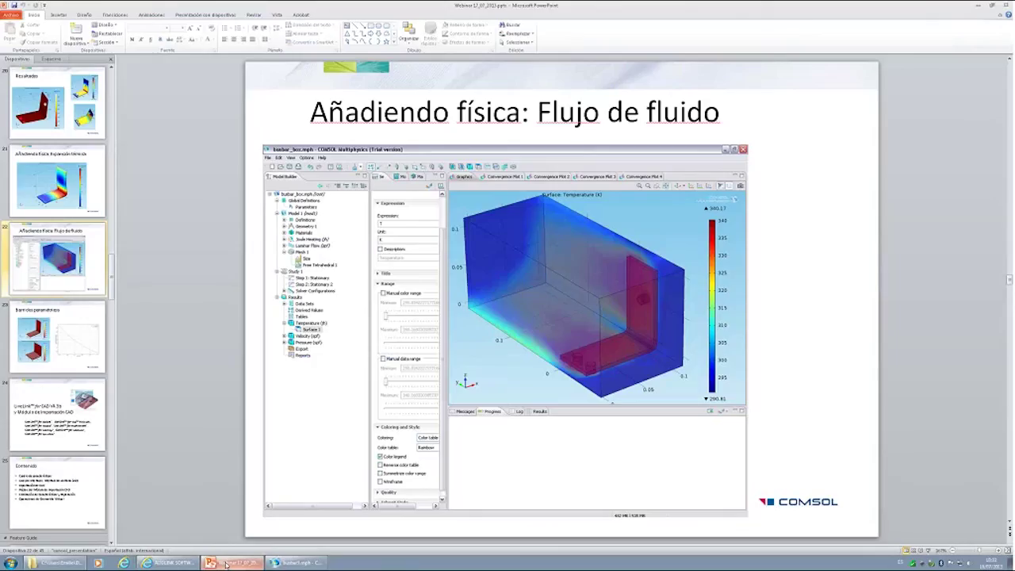
click(928, 550)
click(929, 553)
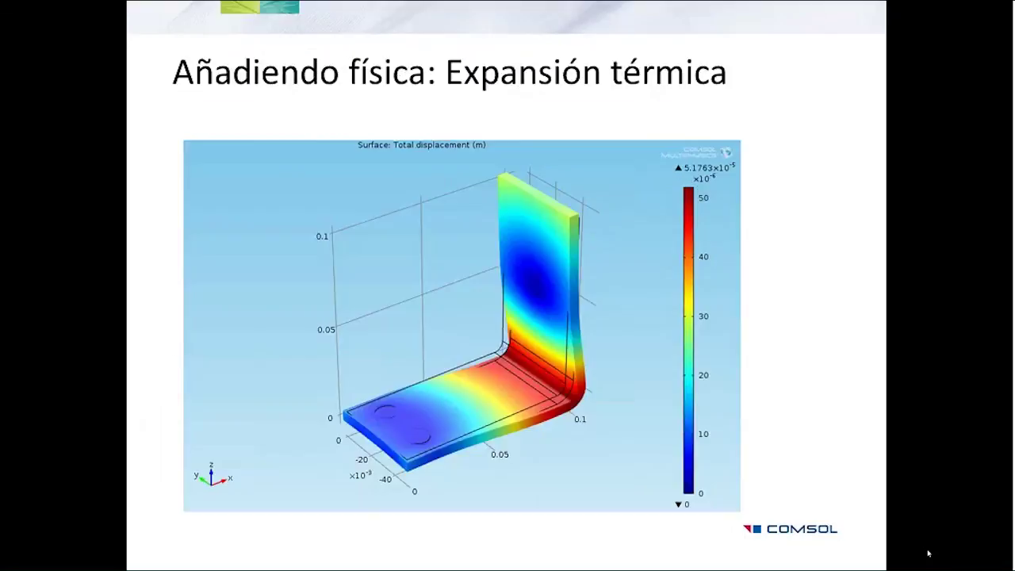
click(929, 553)
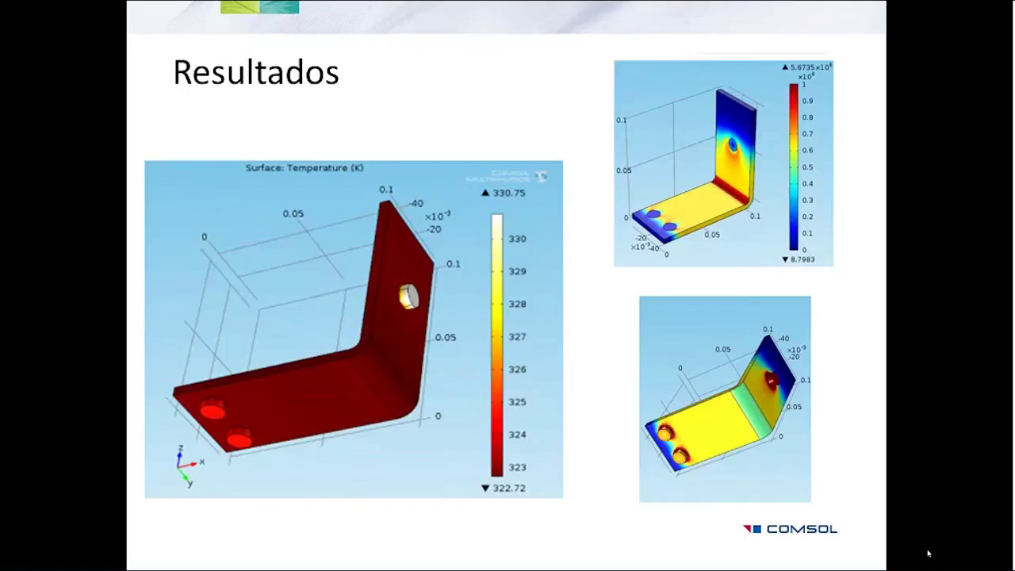
click(929, 553)
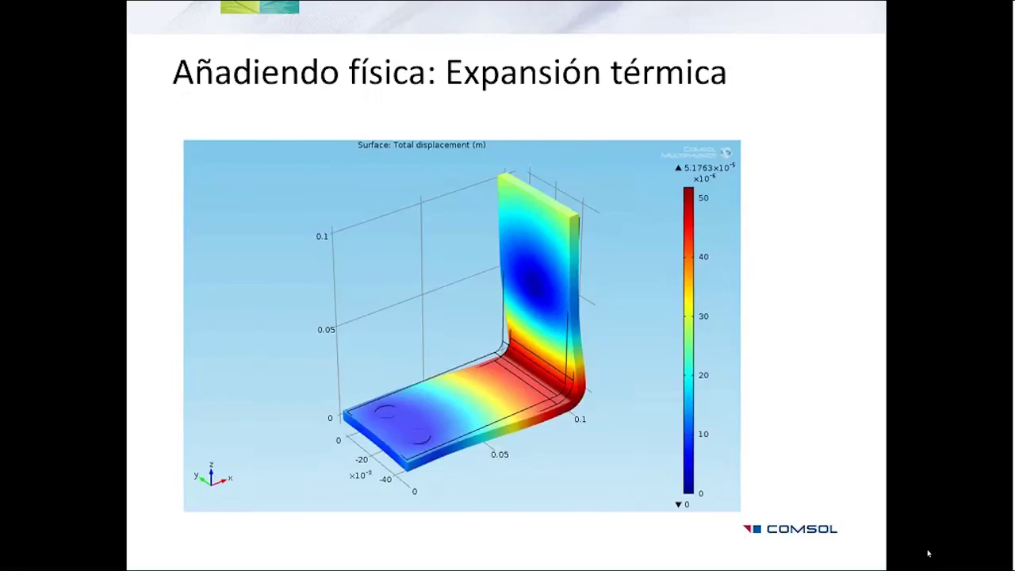